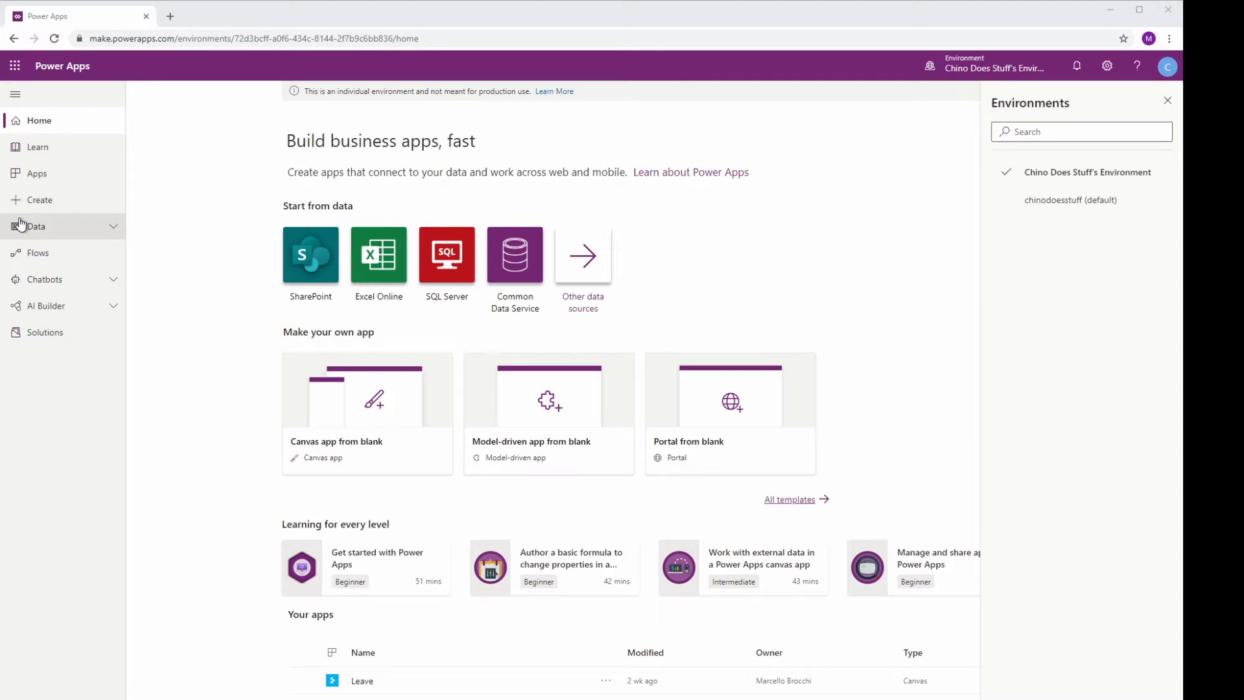
Step: Open the environment's list of data entities, look at the Account entity, and return to the entity list
{"action": "left_click", "coordinate": [104, 228]}
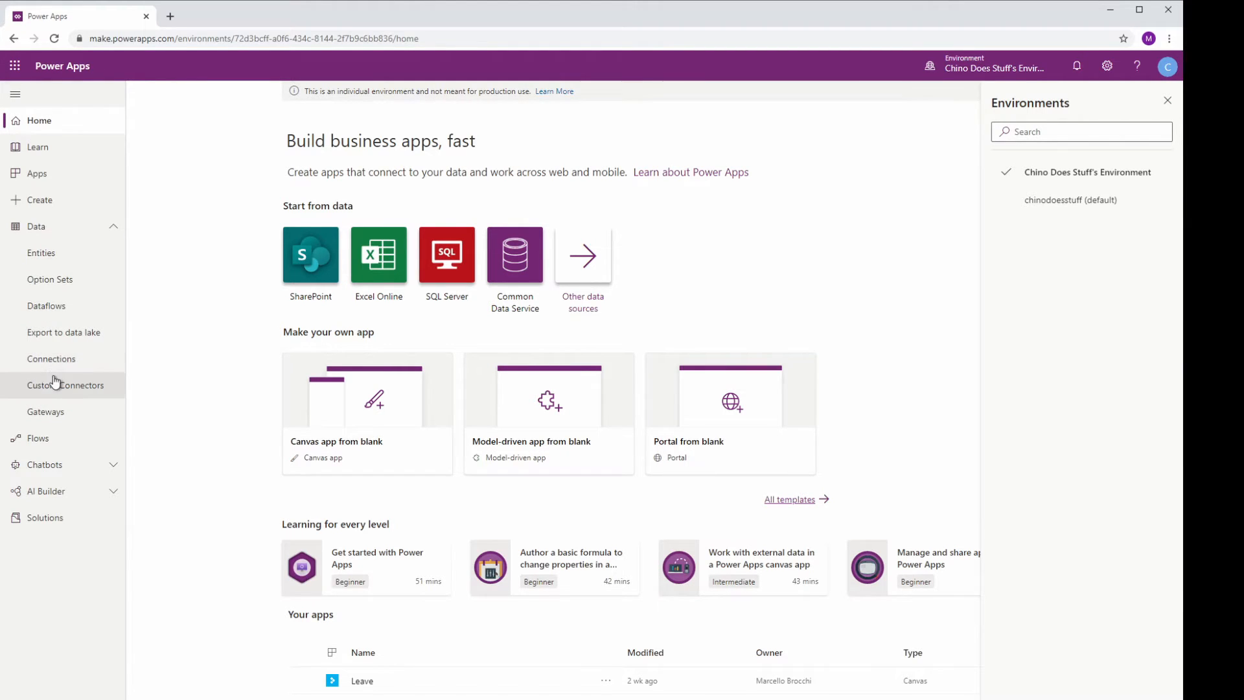
{"action": "left_click", "coordinate": [54, 252]}
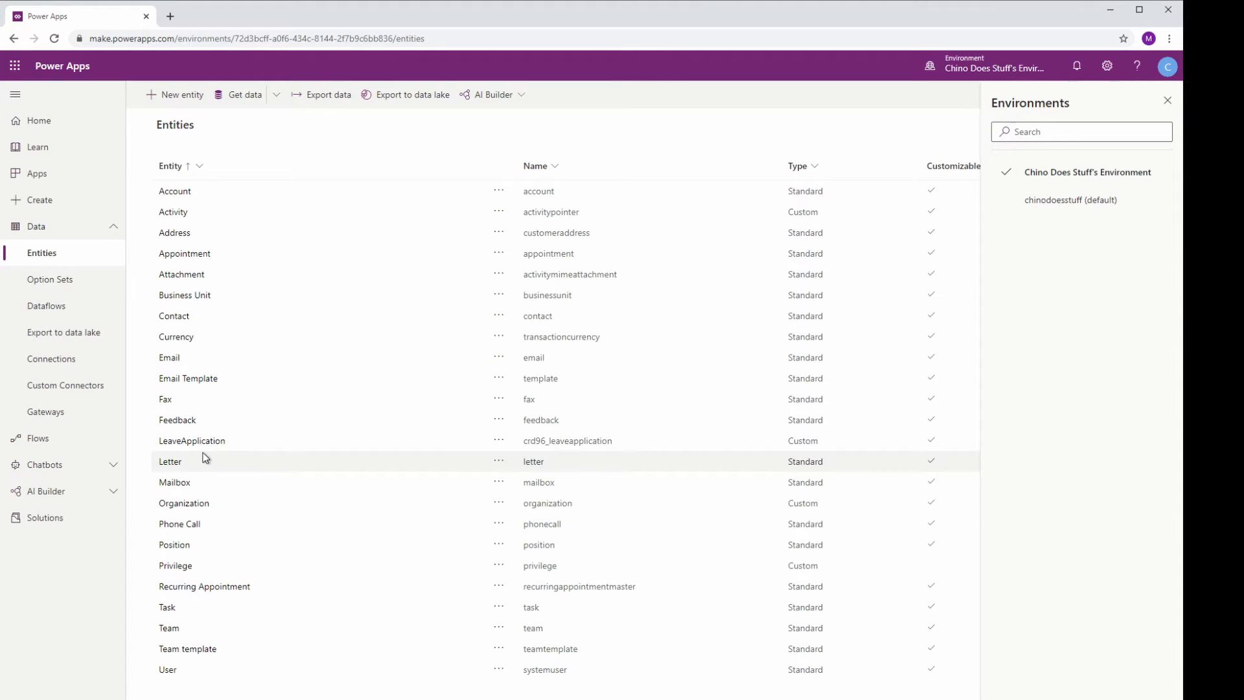
{"action": "left_click", "coordinate": [176, 193]}
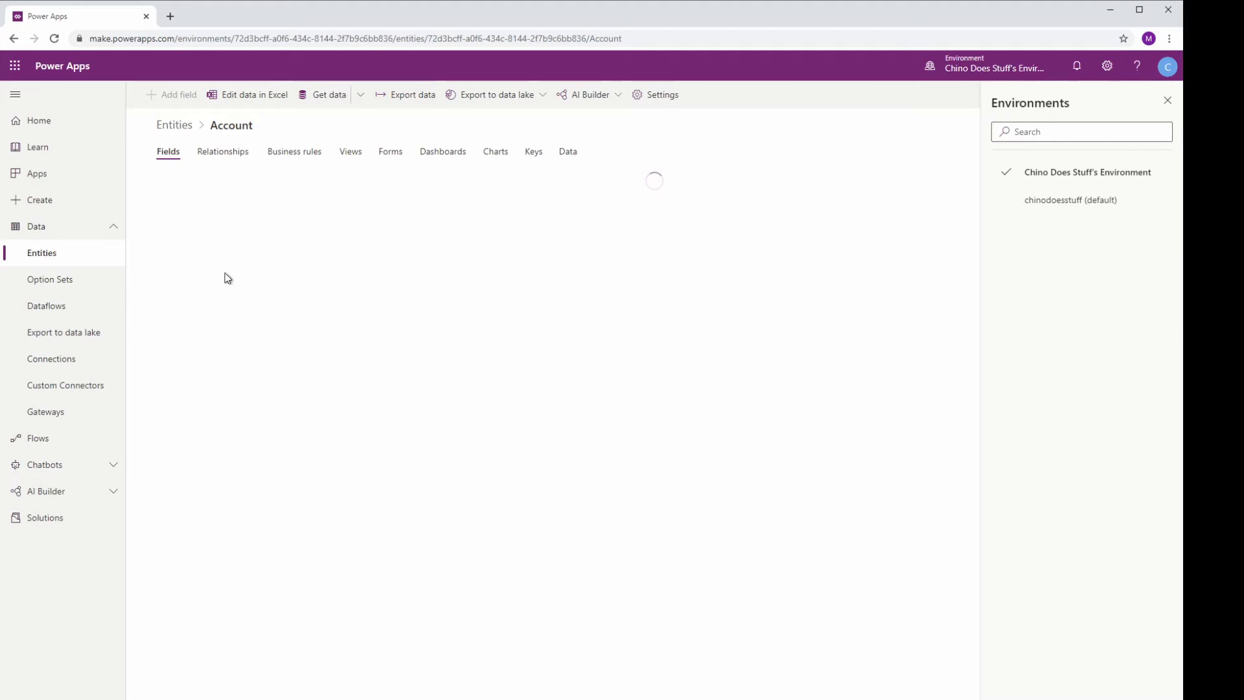
{"action": "left_click", "coordinate": [67, 257]}
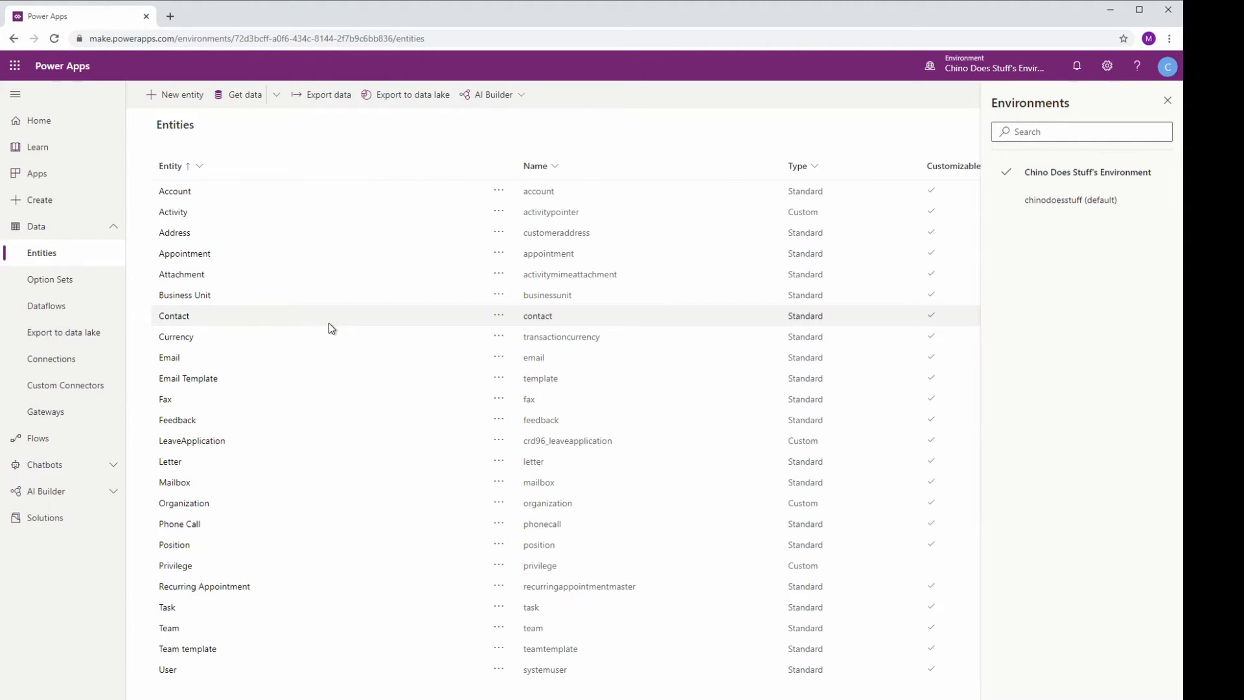
Step: Start a new entity with the display name TeamLeave
{"action": "left_click", "coordinate": [171, 97]}
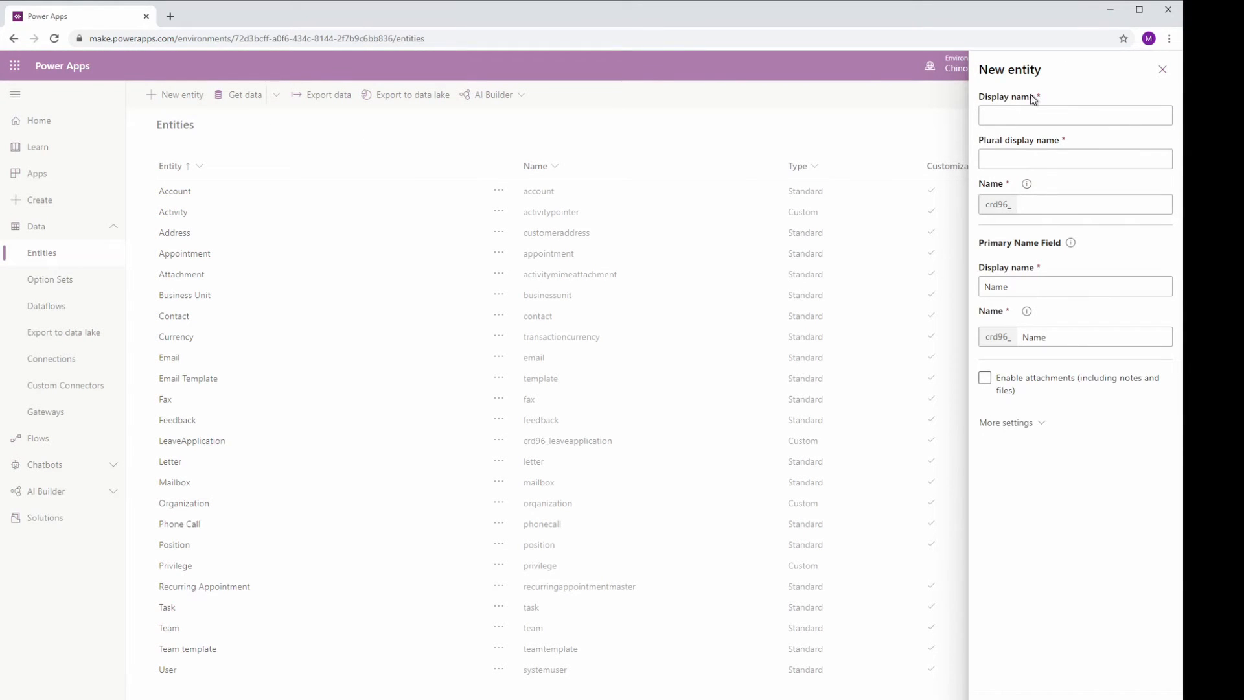
{"action": "left_click", "coordinate": [1026, 116]}
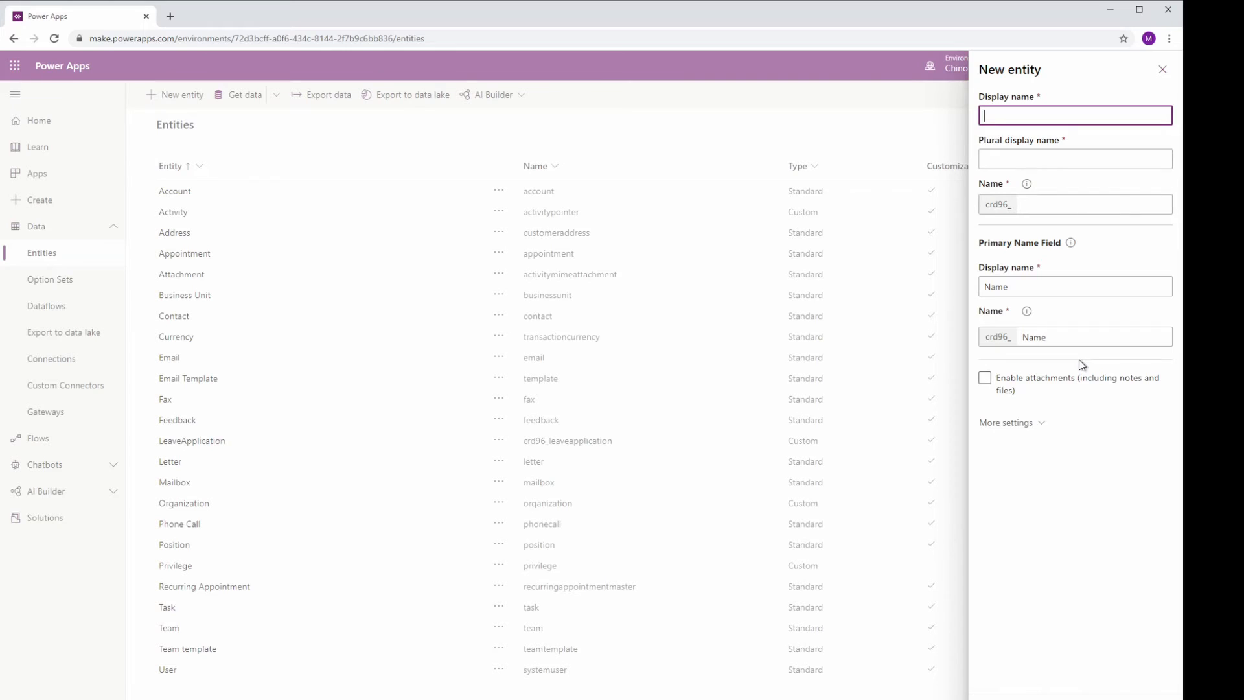
{"action": "left_click", "coordinate": [1039, 511]}
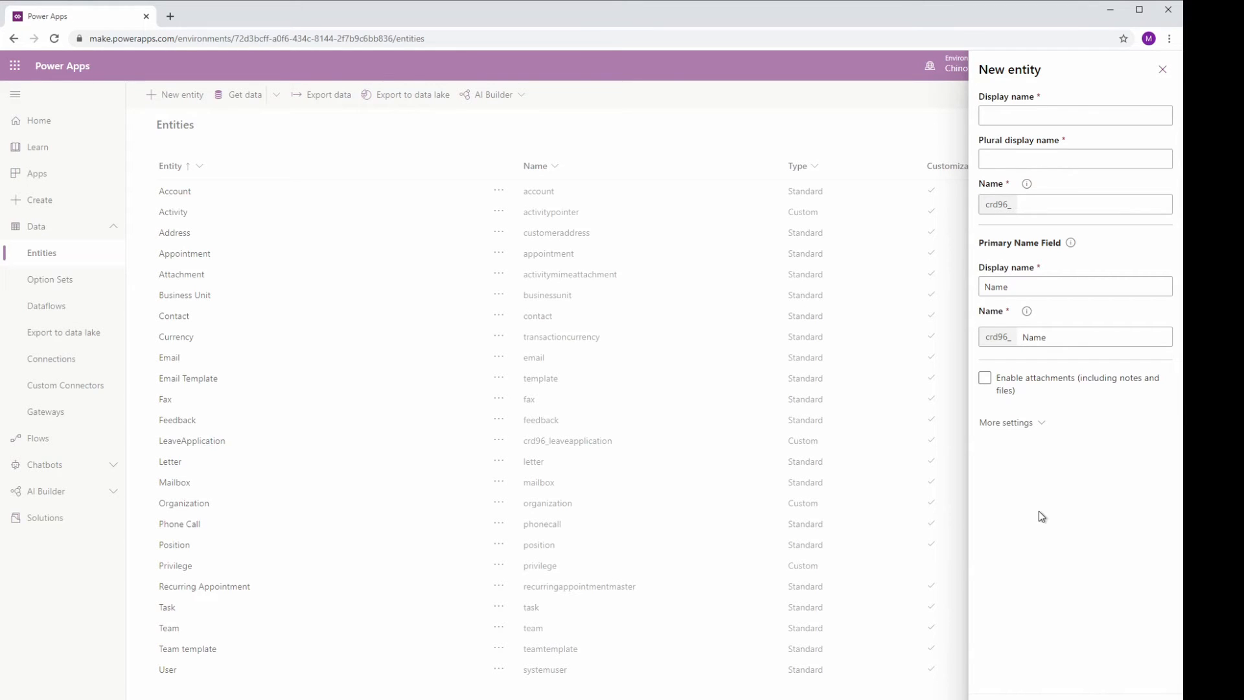
{"action": "left_click", "coordinate": [1005, 119]}
{"action": "type", "text": "Team"}
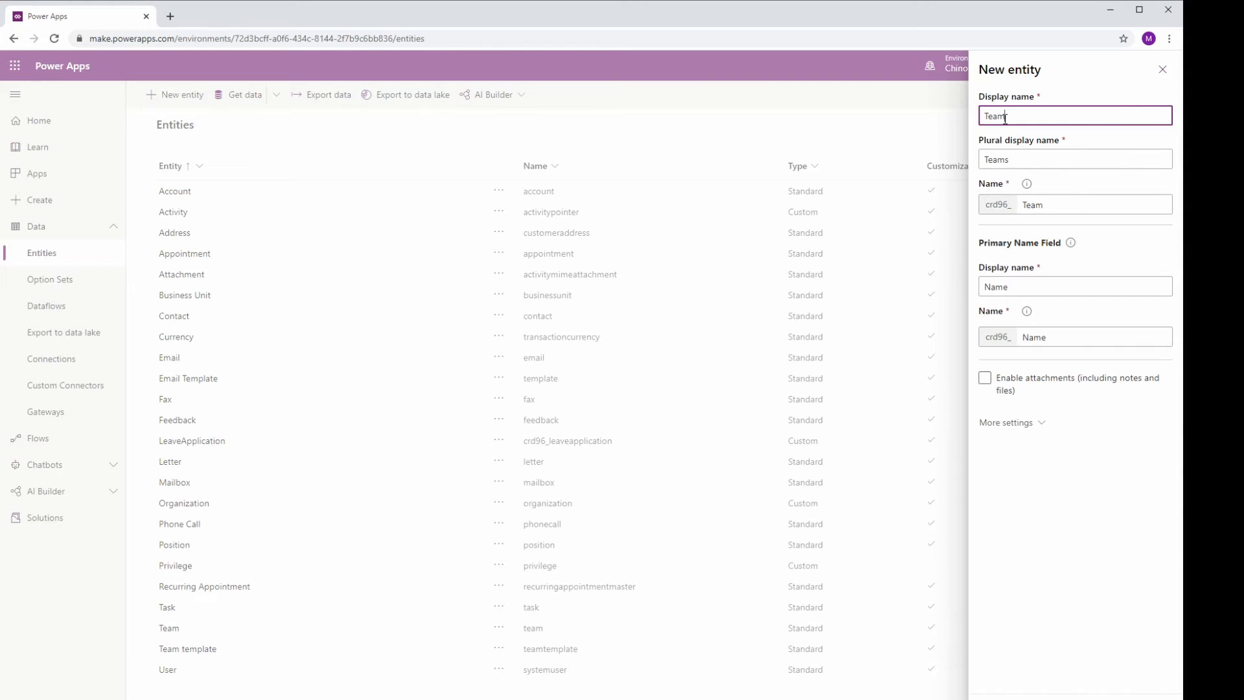
{"action": "type", "text": "Leave"}
{"action": "left_click", "coordinate": [1041, 160]}
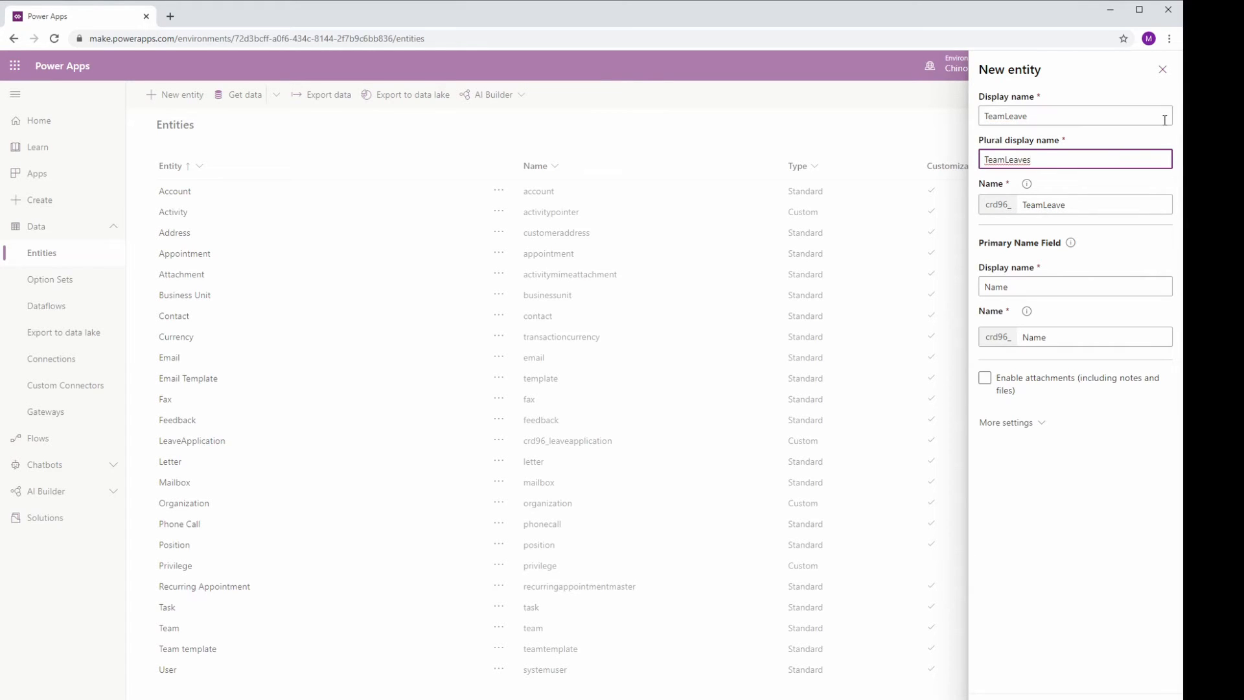
Step: Replace the new entity's display name with chinoEntity
{"action": "double_click", "coordinate": [1027, 111]}
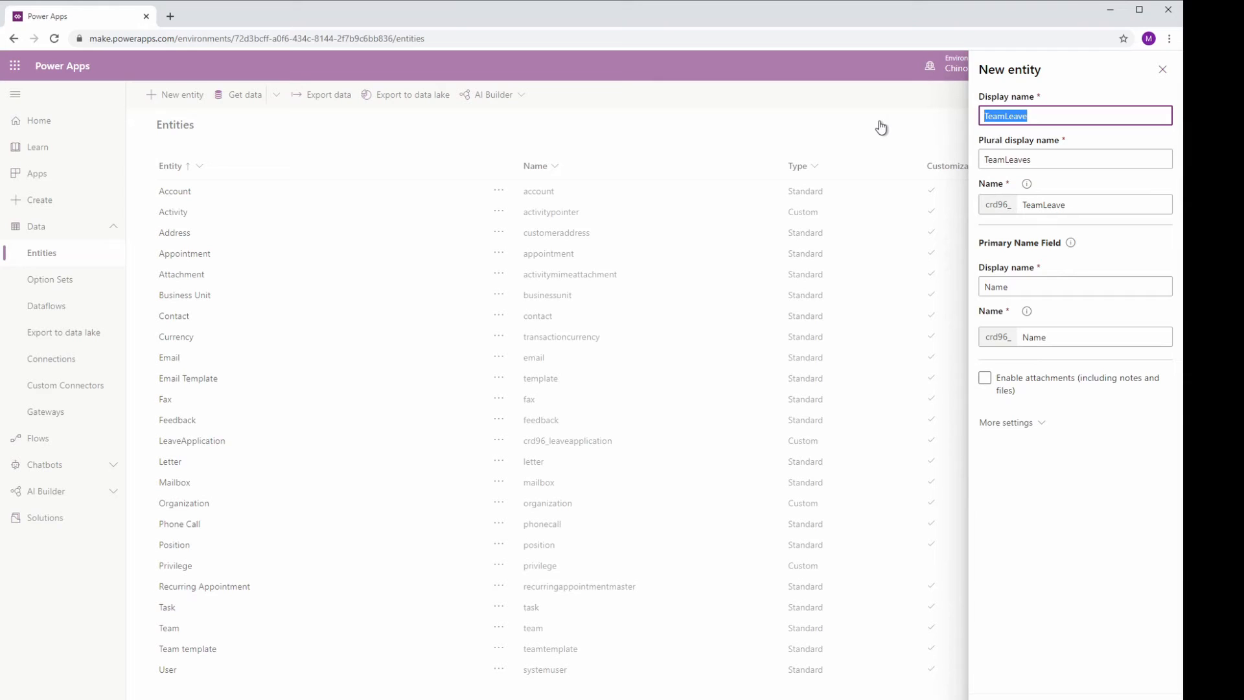
{"action": "type", "text": "chino"}
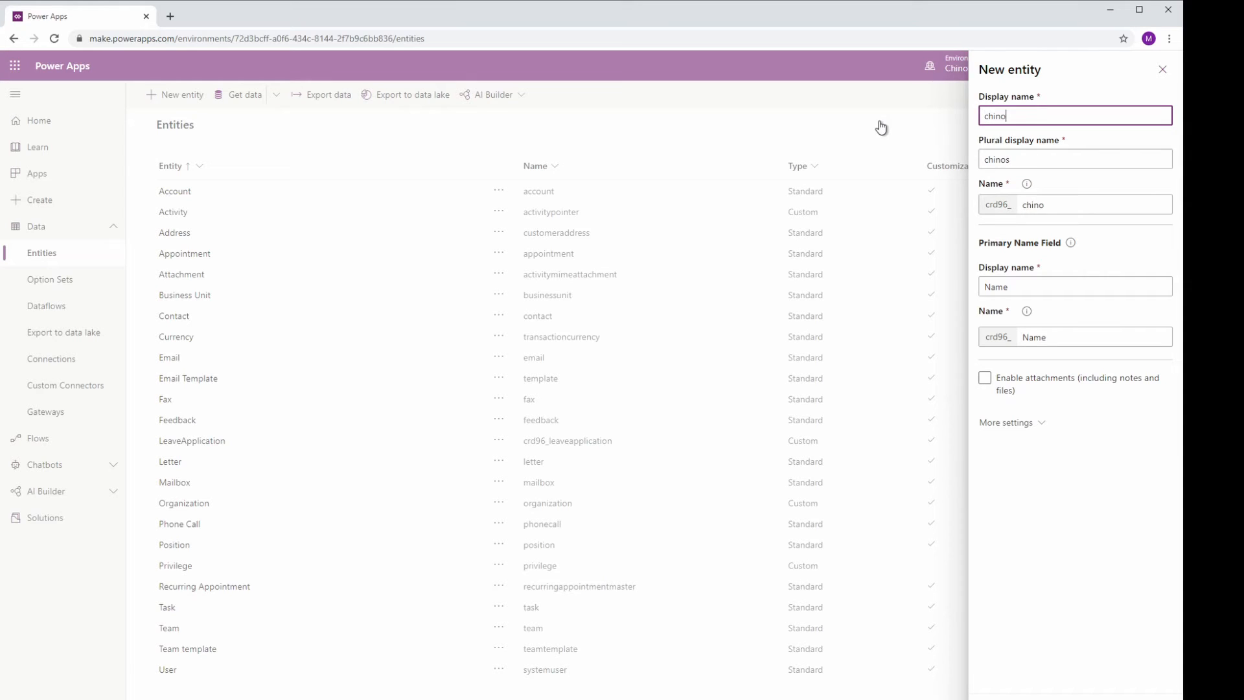
{"action": "type", "text": "Entity"}
Step: Set both the display name and the plural display name of the new entity to TeamLeave
{"action": "left_click_drag", "start_coordinate": [1041, 115], "coordinate": [889, 121]}
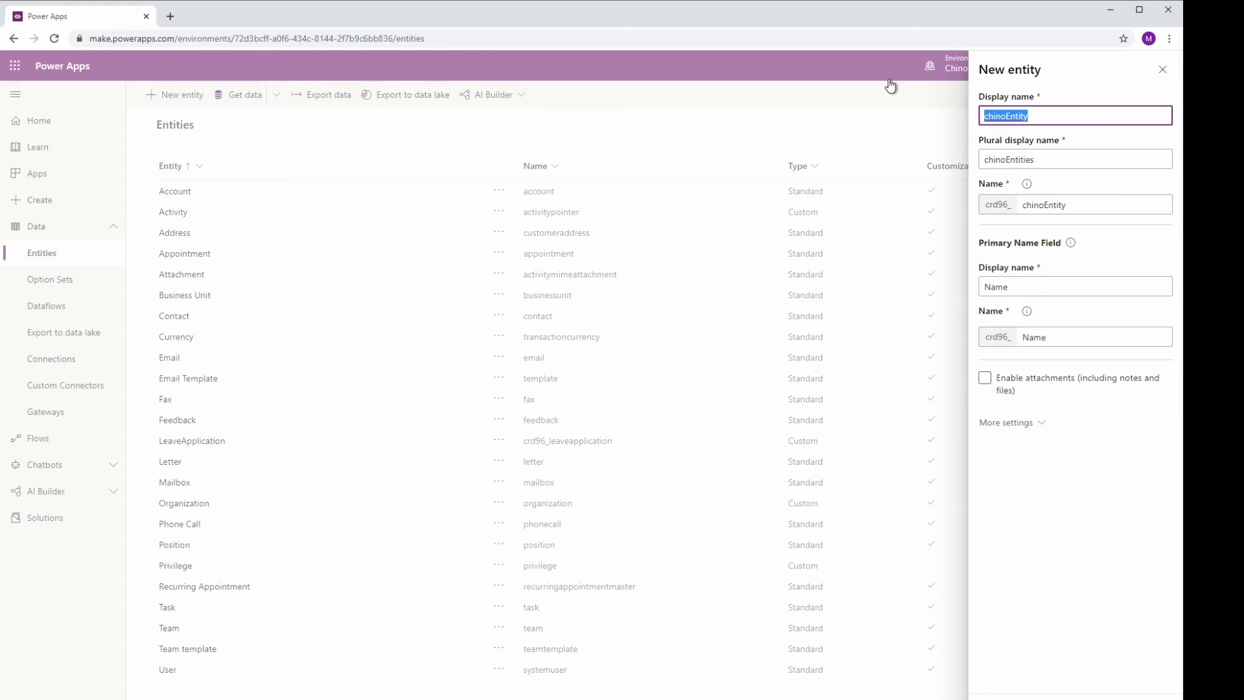
{"action": "type", "text": "T"}
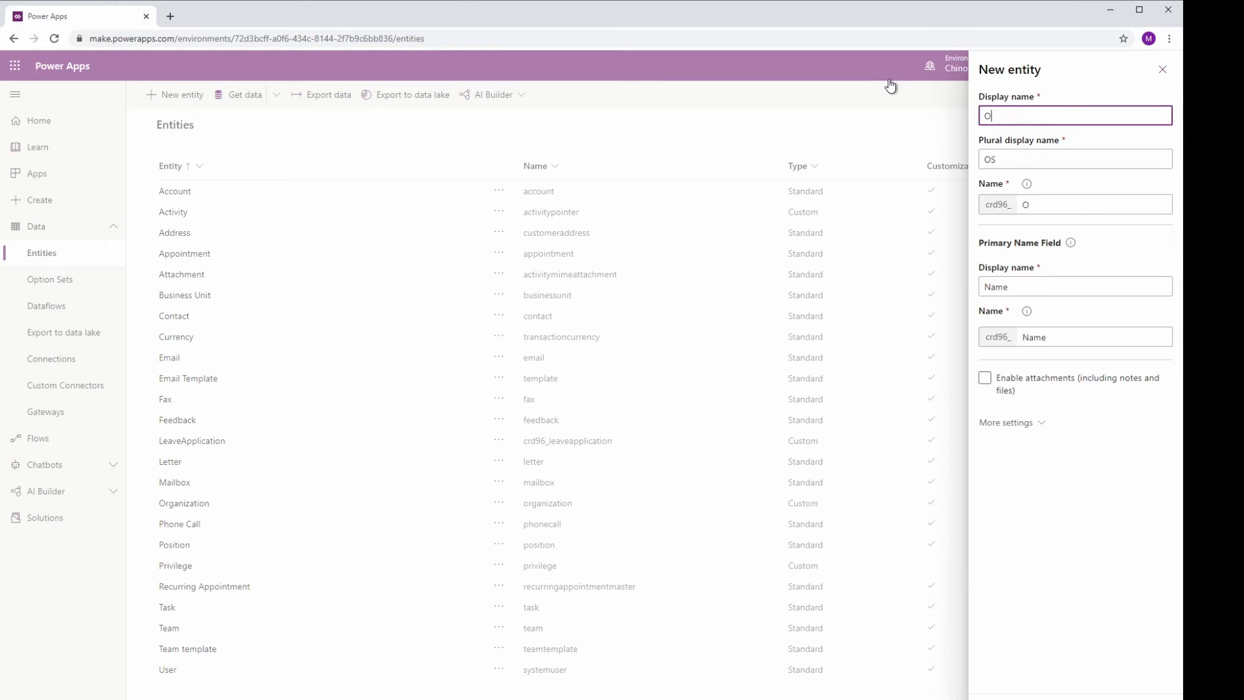
{"action": "type", "text": "eamLeave"}
{"action": "left_click", "coordinate": [1061, 139]}
{"action": "key", "text": "BackSpace"}
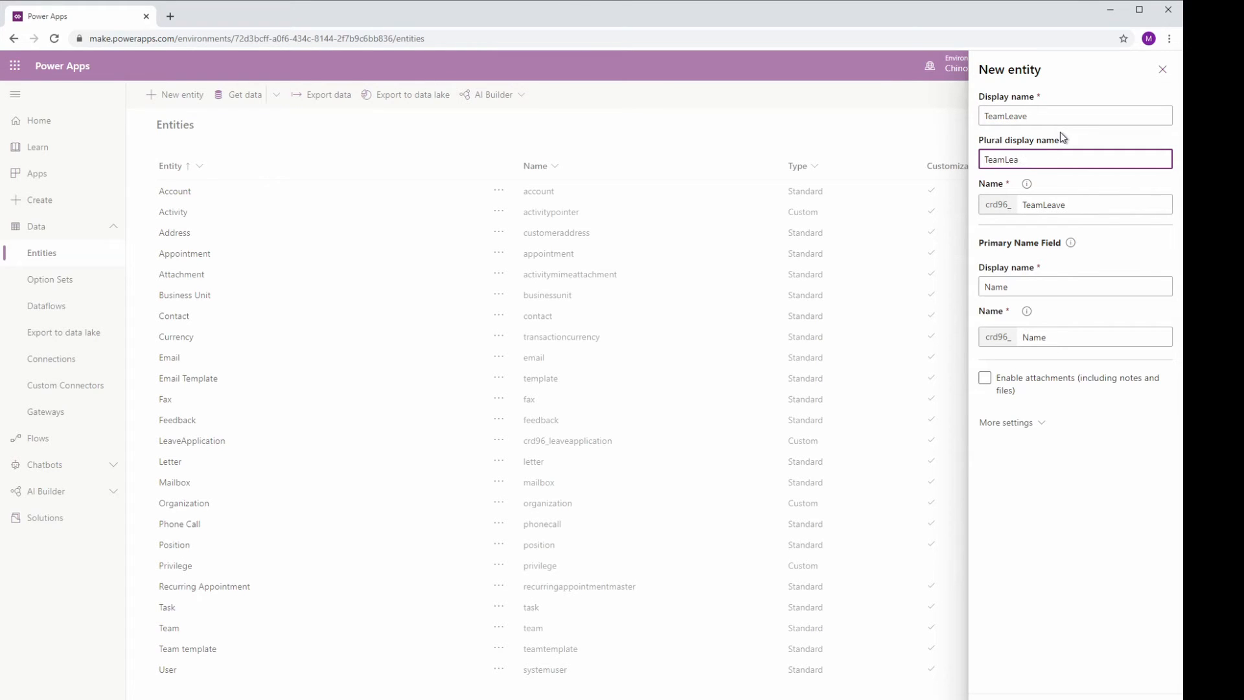
{"action": "left_click", "coordinate": [1074, 190]}
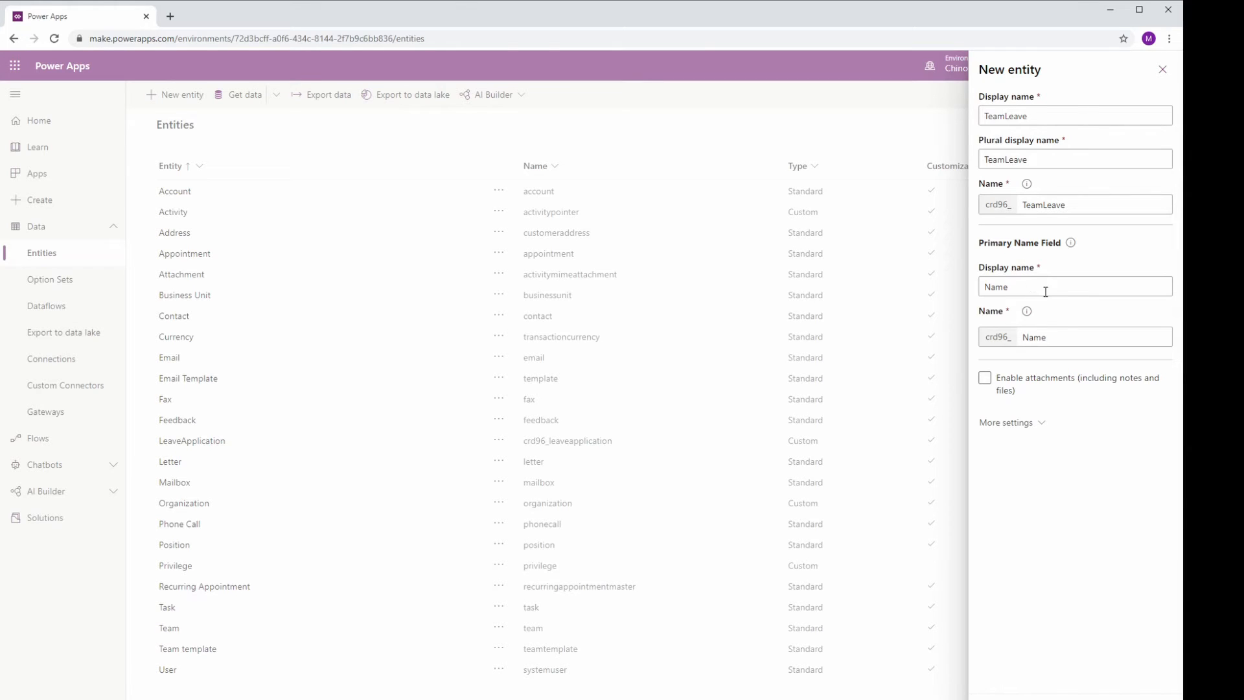
Step: Review the additional entity settings without changing them and create the TeamLeave entity
{"action": "left_click", "coordinate": [1089, 389]}
{"action": "left_click", "coordinate": [1036, 425]}
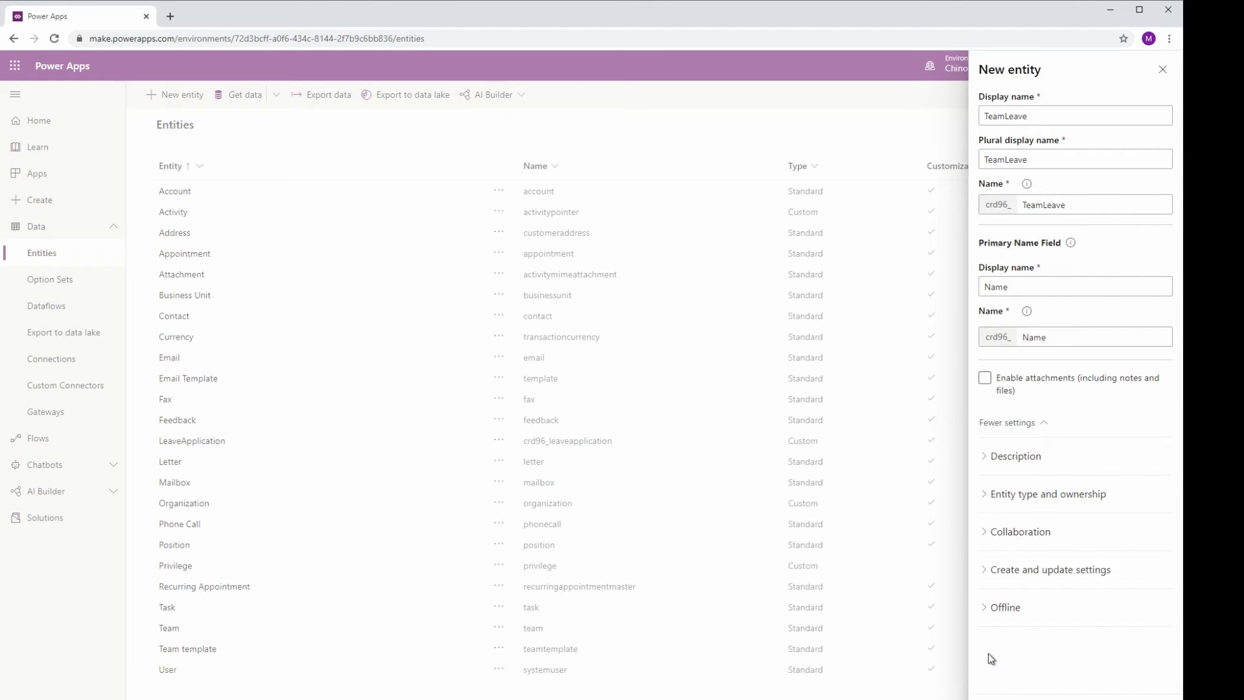
{"action": "left_click", "coordinate": [1025, 423]}
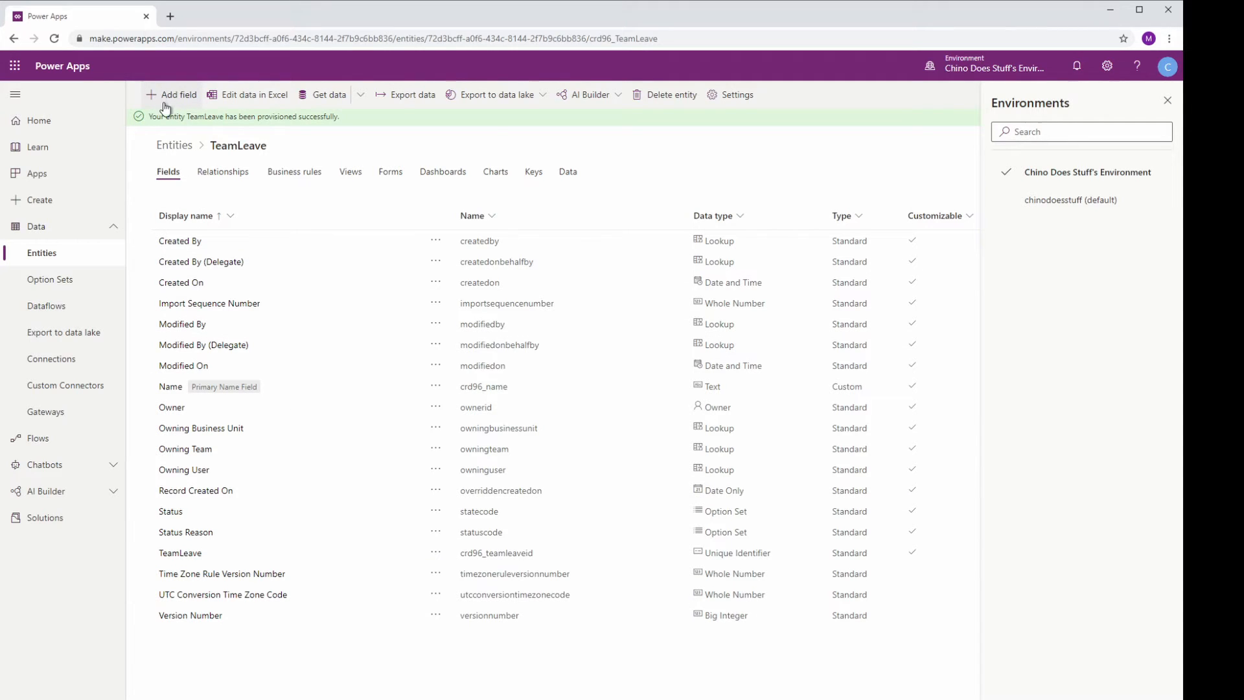
Step: Examine the relationships, business rules and views of the TeamLeave entity
{"action": "left_click", "coordinate": [235, 175]}
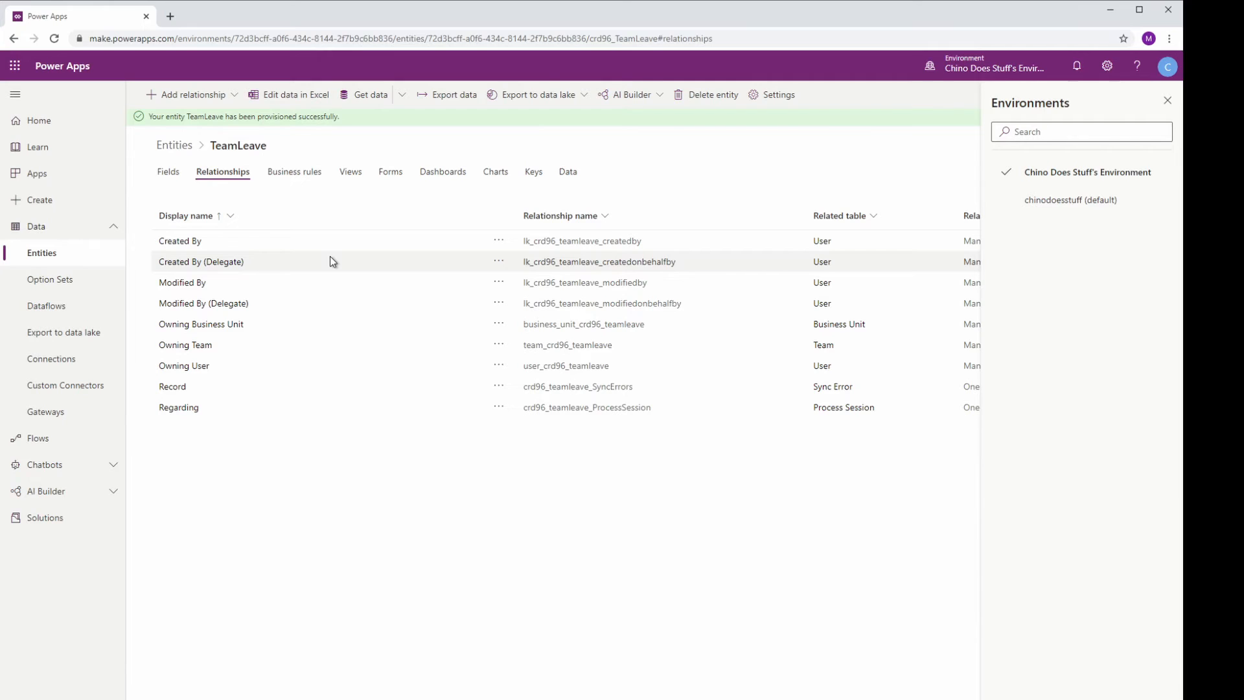
{"action": "left_click", "coordinate": [305, 175]}
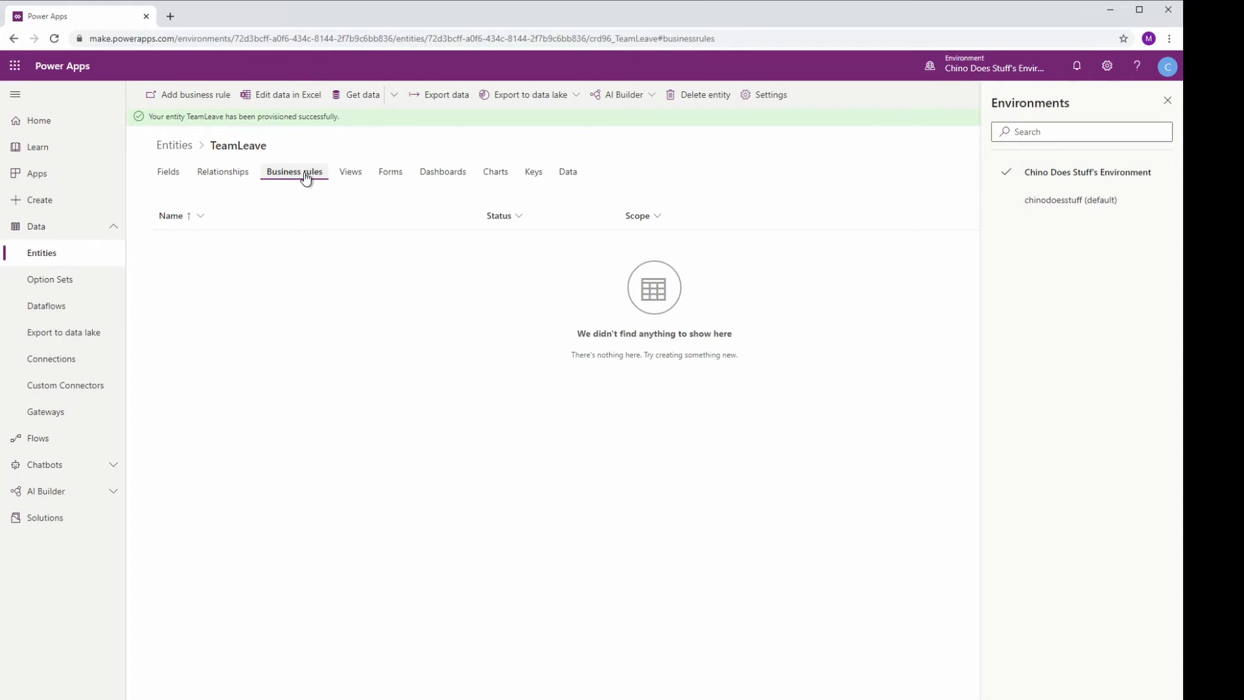
{"action": "left_click", "coordinate": [346, 178]}
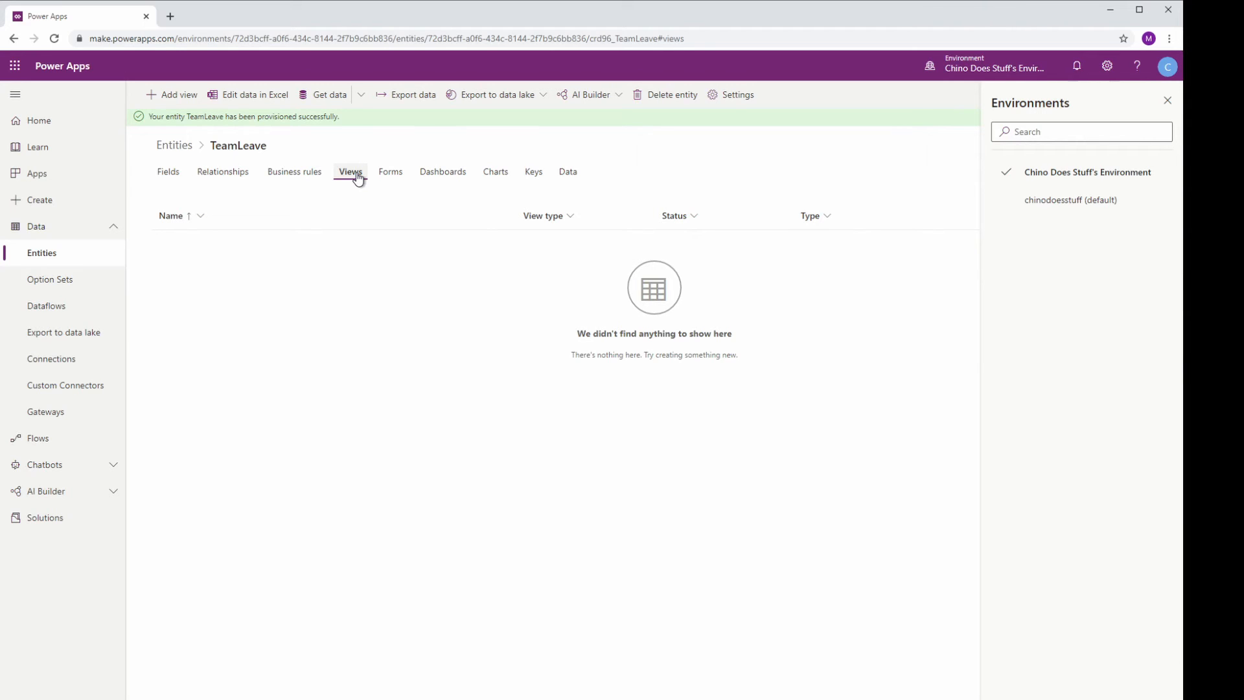
Step: Look through the forms, dashboards and charts of the TeamLeave entity
{"action": "left_click", "coordinate": [396, 181]}
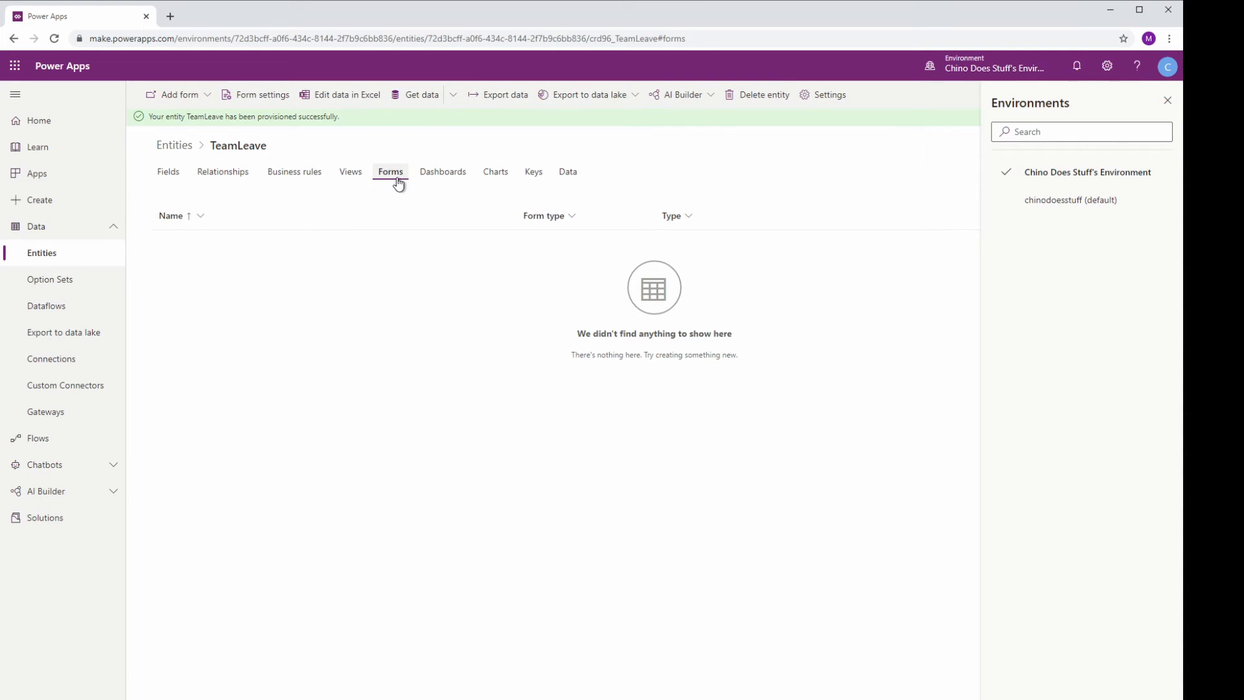
{"action": "left_click", "coordinate": [449, 180]}
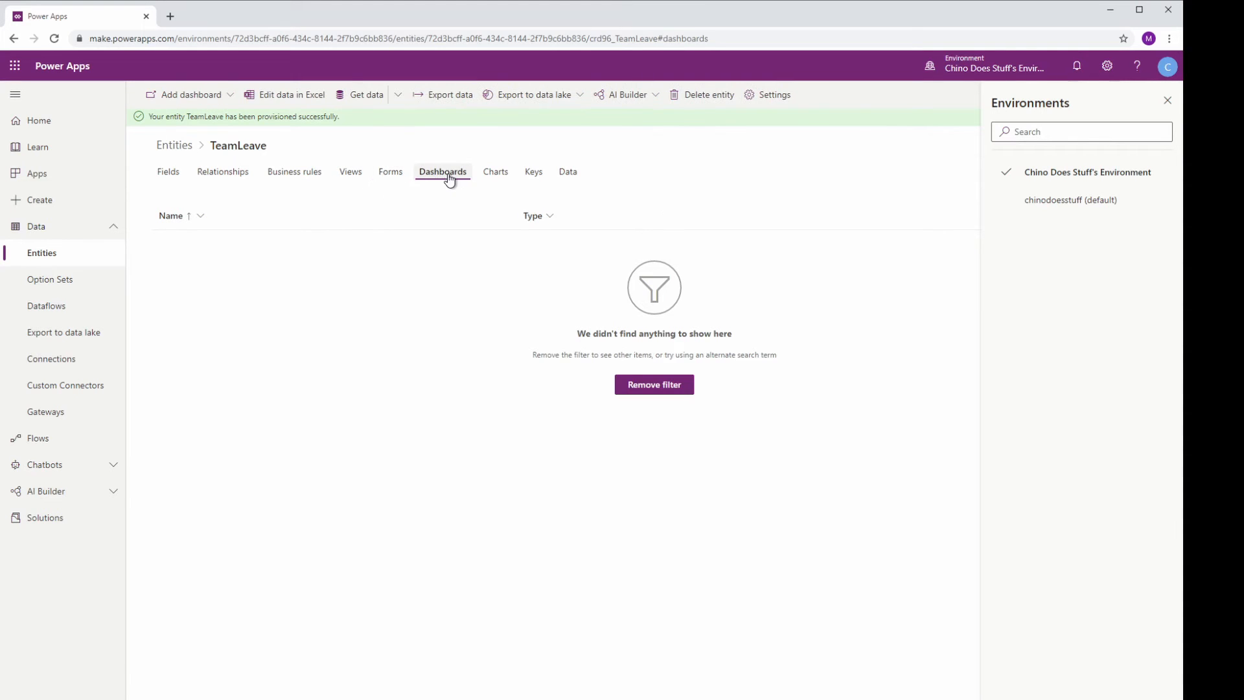
{"action": "left_click", "coordinate": [391, 176]}
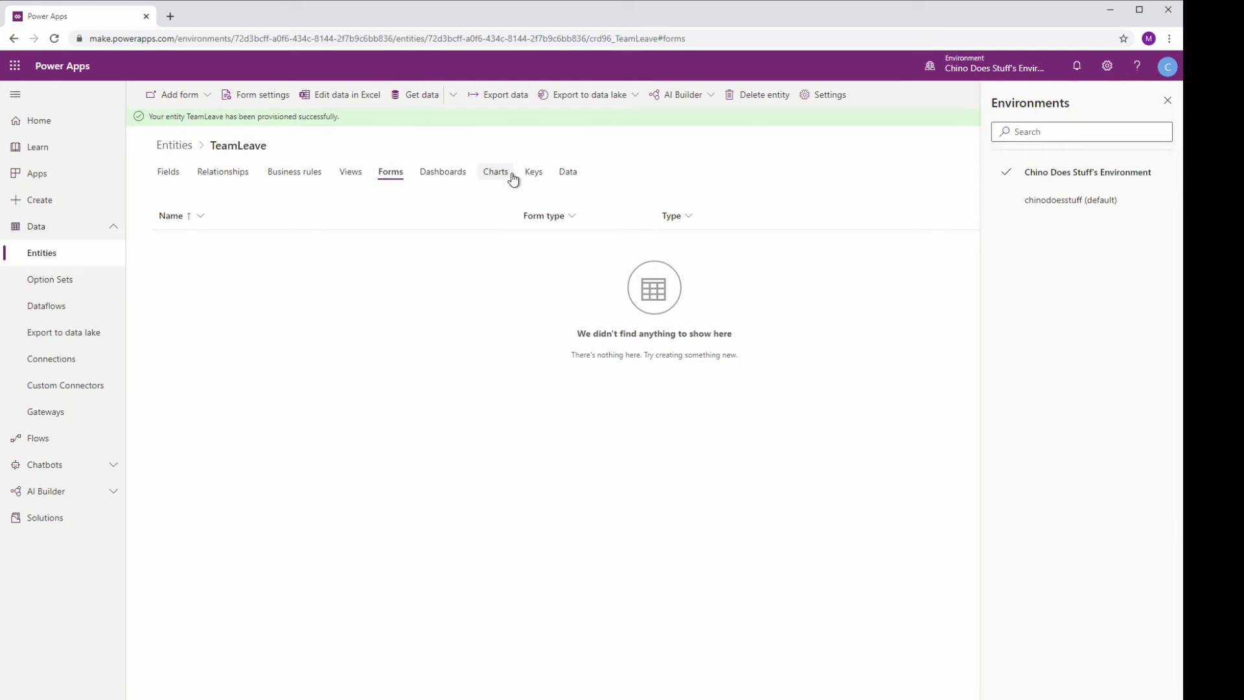
{"action": "left_click", "coordinate": [426, 176]}
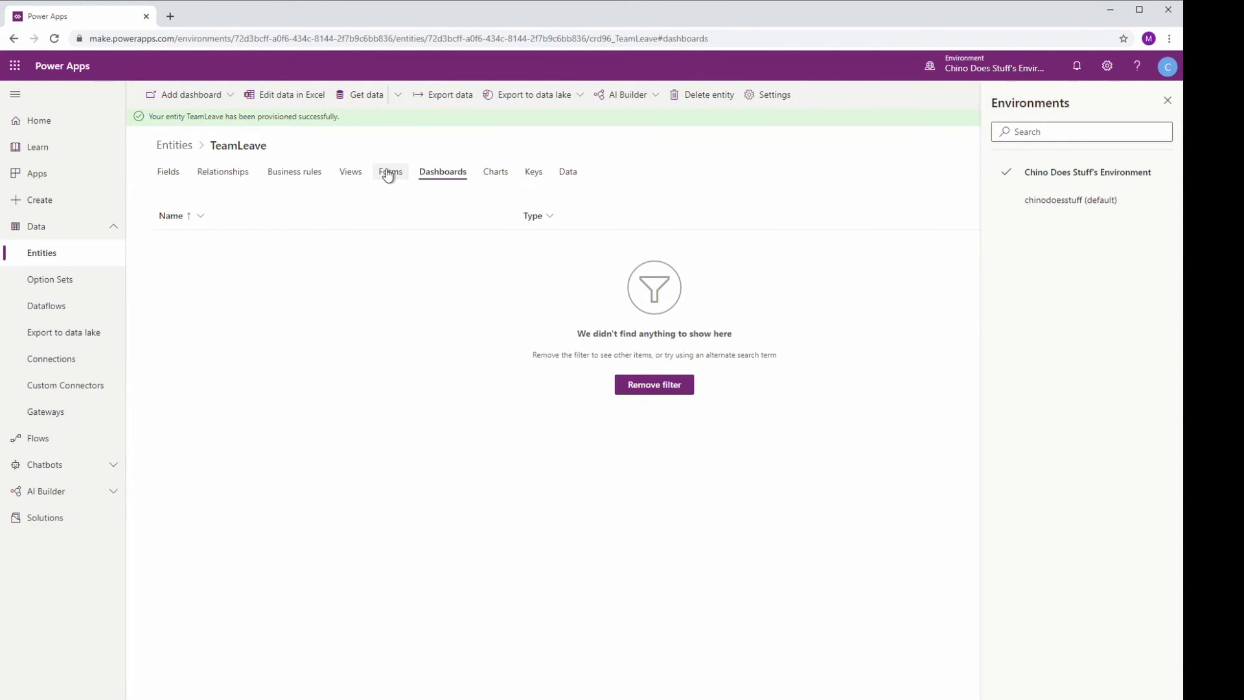
{"action": "left_click", "coordinate": [389, 175]}
{"action": "left_click", "coordinate": [431, 174]}
{"action": "left_click", "coordinate": [495, 177]}
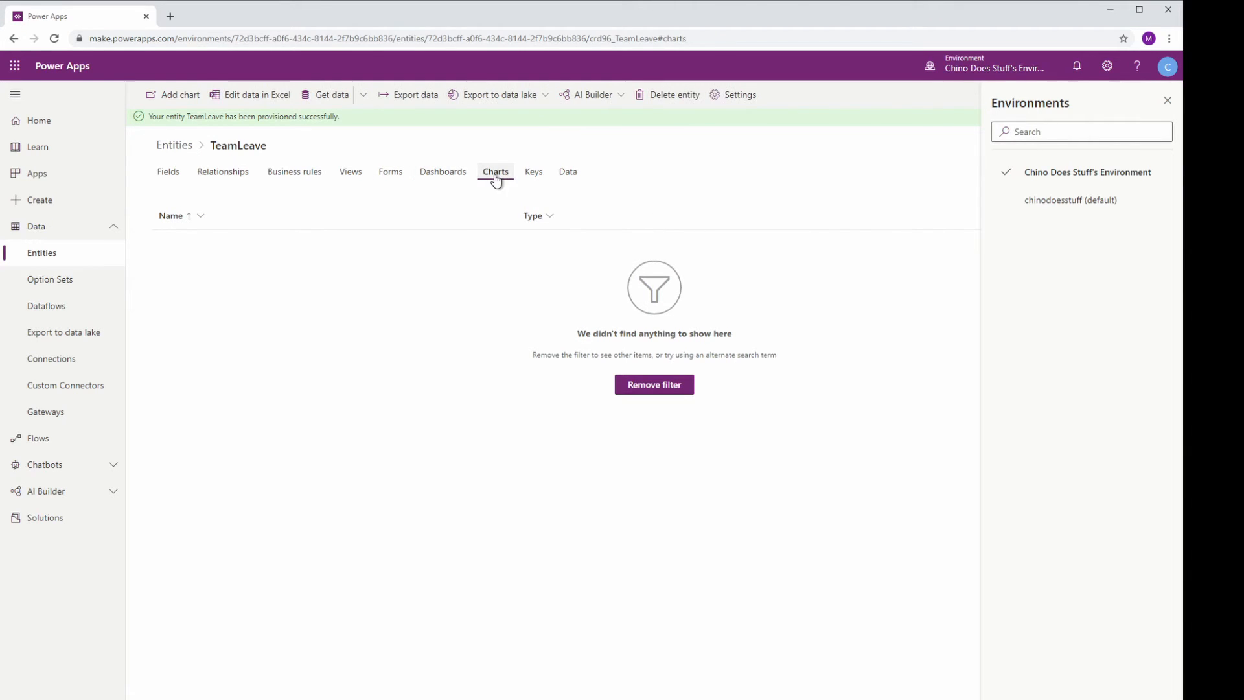
{"action": "left_click", "coordinate": [437, 173]}
{"action": "left_click", "coordinate": [396, 176]}
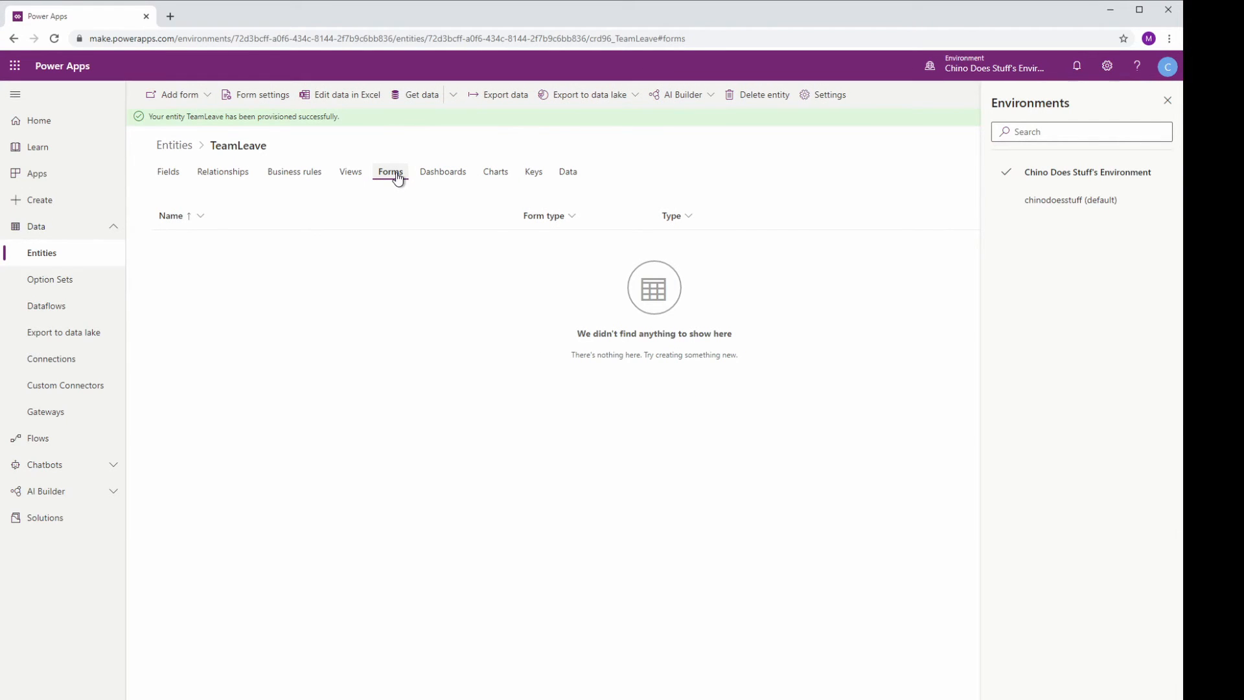
{"action": "left_click", "coordinate": [438, 175]}
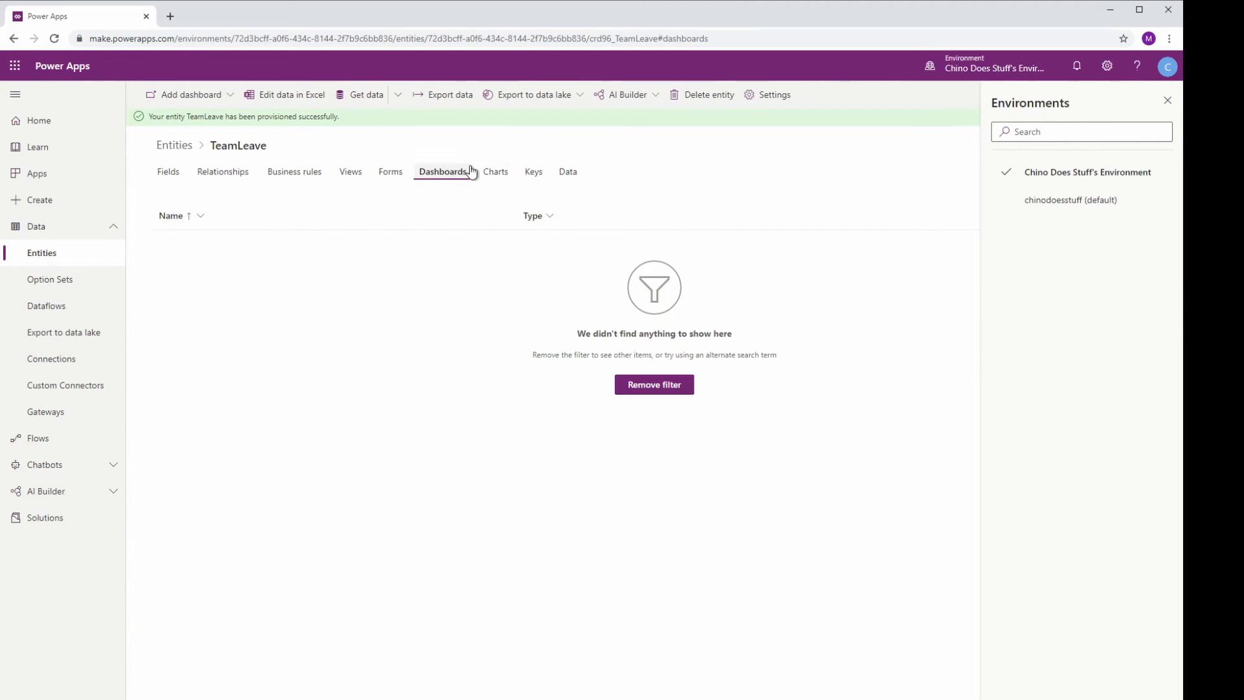
{"action": "left_click", "coordinate": [393, 175]}
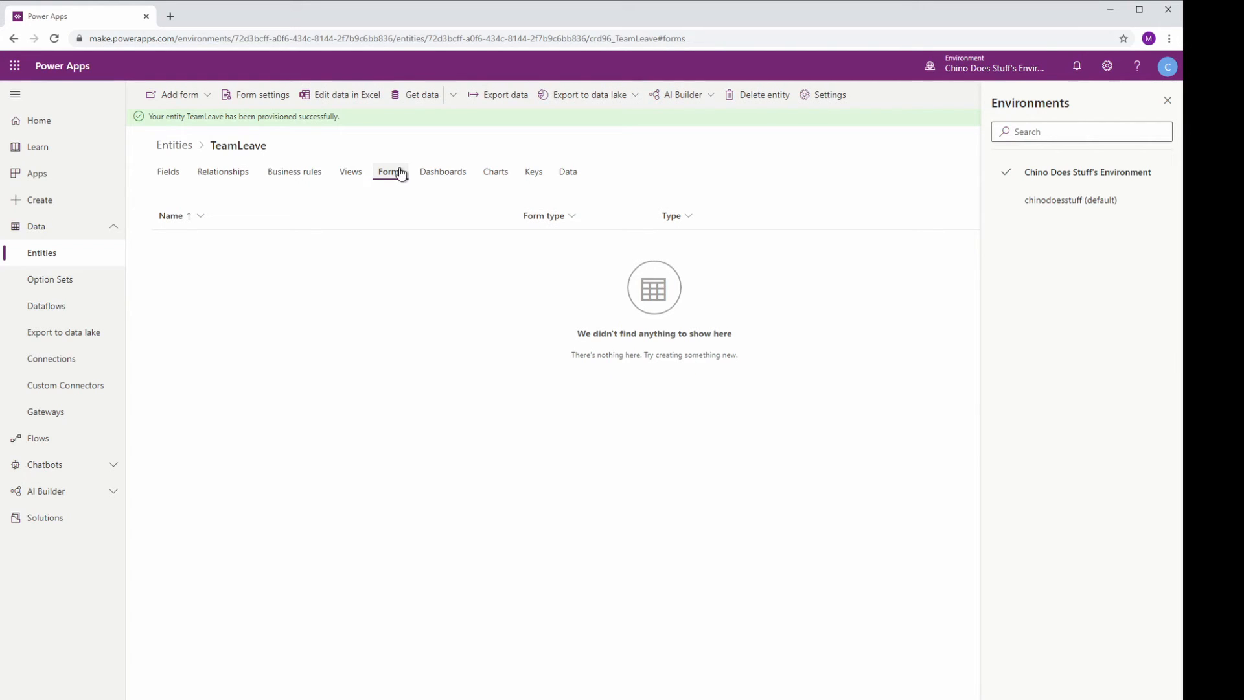
{"action": "left_click", "coordinate": [444, 172]}
{"action": "left_click", "coordinate": [495, 183]}
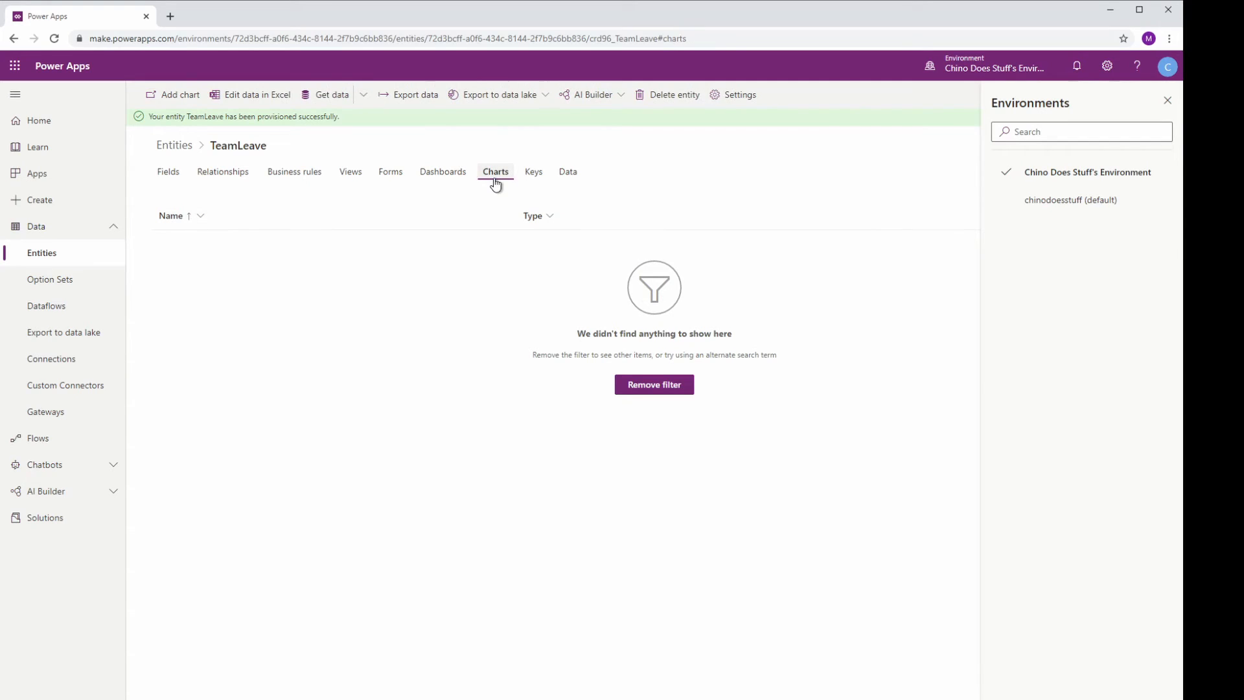
Step: Examine the keys and data records of the TeamLeave entity, revisiting its charts, dashboards and forms
{"action": "left_click", "coordinate": [531, 175]}
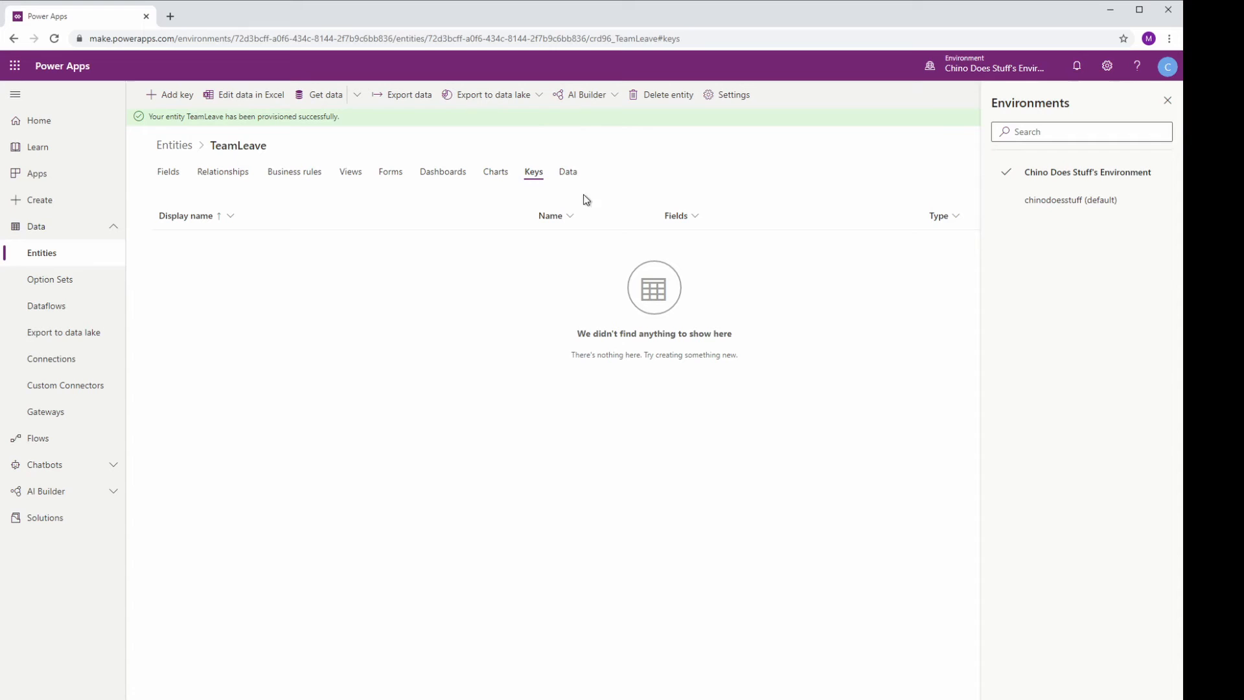
{"action": "left_click", "coordinate": [495, 174]}
{"action": "left_click", "coordinate": [441, 174]}
{"action": "left_click", "coordinate": [388, 175]}
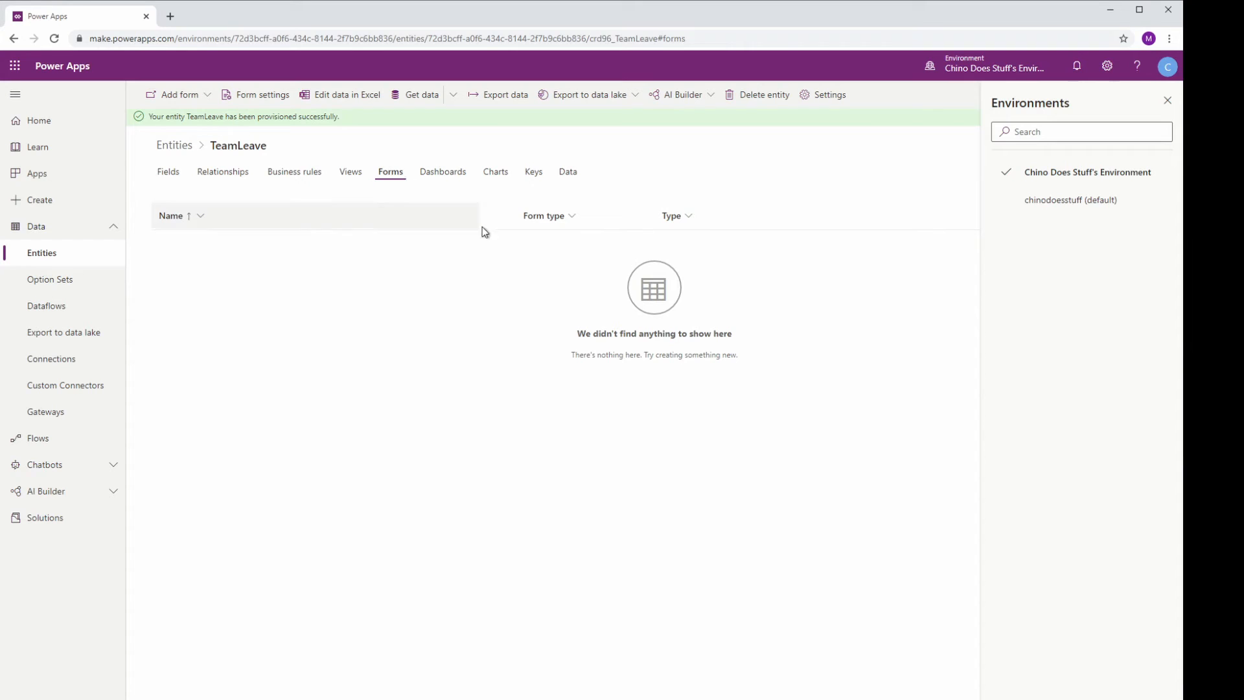
{"action": "left_click", "coordinate": [558, 173]}
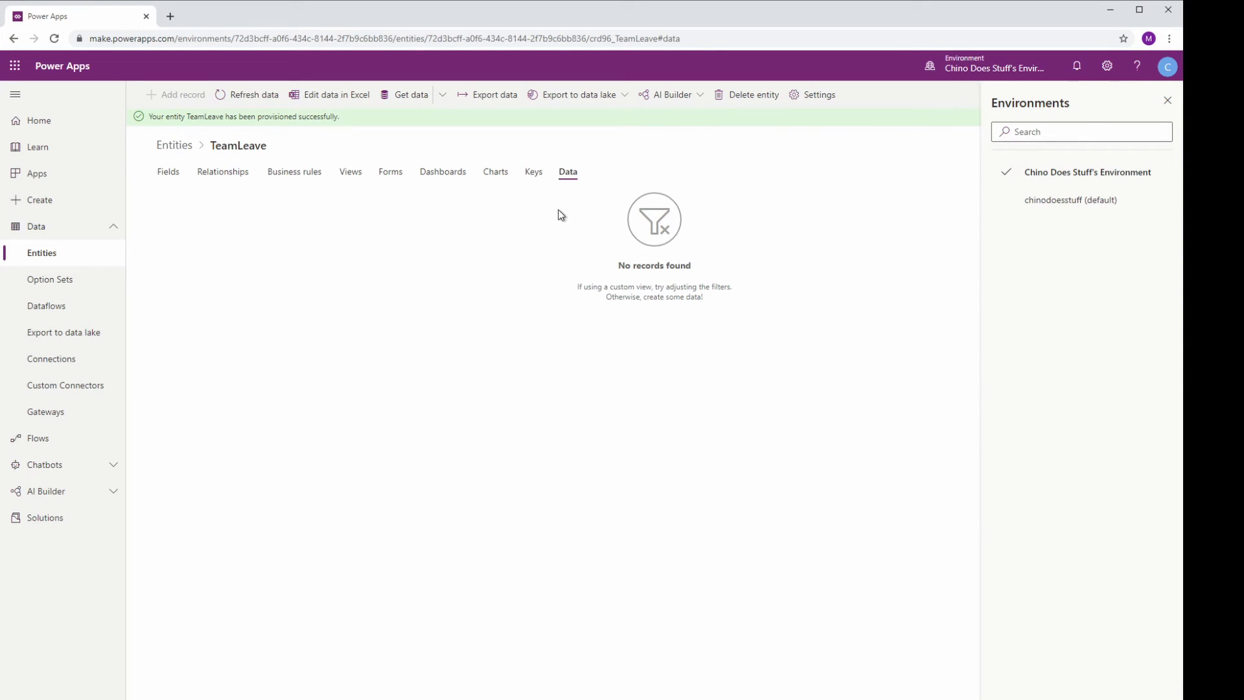
{"action": "left_click", "coordinate": [572, 174]}
{"action": "left_click", "coordinate": [539, 176]}
{"action": "left_click", "coordinate": [563, 174]}
Step: Start a new TeamLeave field named id with the Autonumber data type and make it Required
{"action": "left_click", "coordinate": [174, 176]}
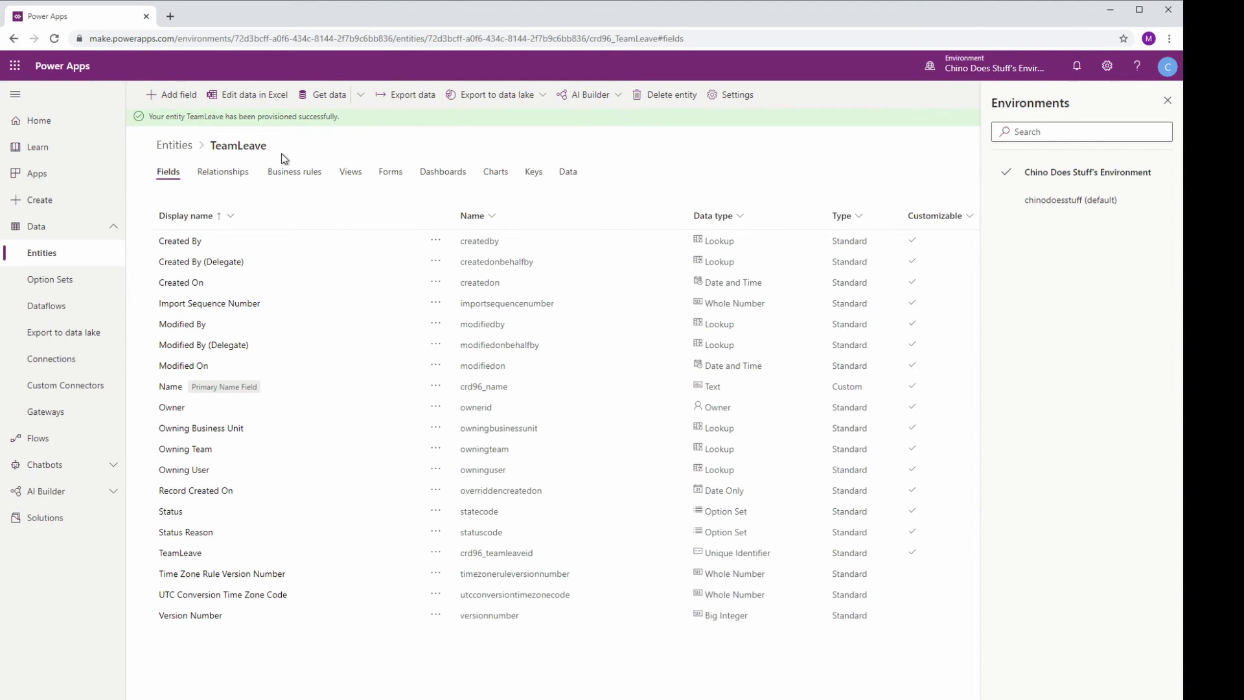
{"action": "left_click", "coordinate": [171, 95]}
{"action": "type", "text": "id"}
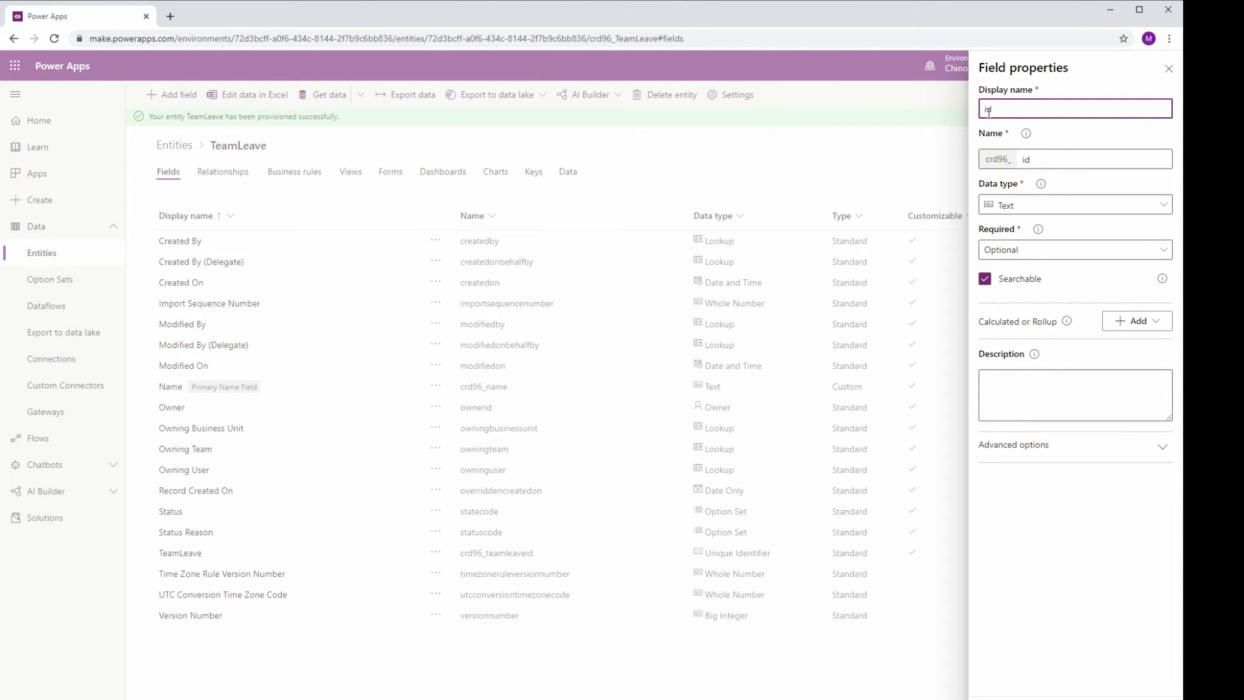
{"action": "left_click", "coordinate": [1040, 206]}
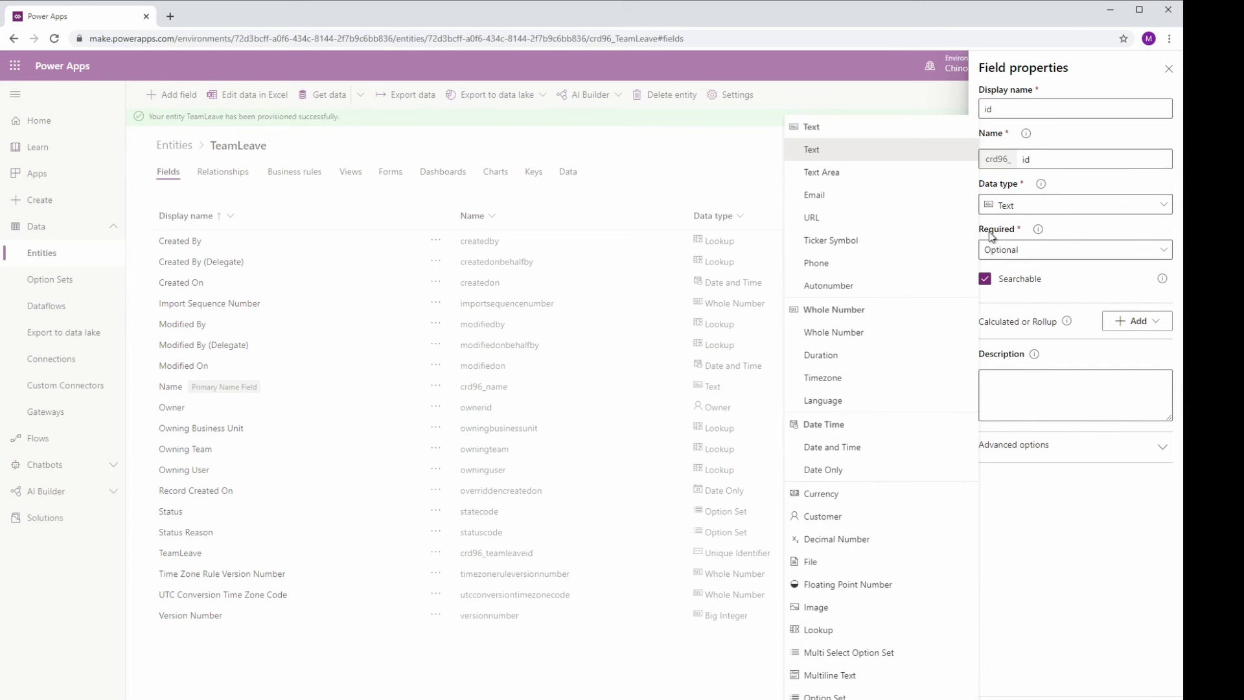
{"action": "left_click", "coordinate": [830, 288]}
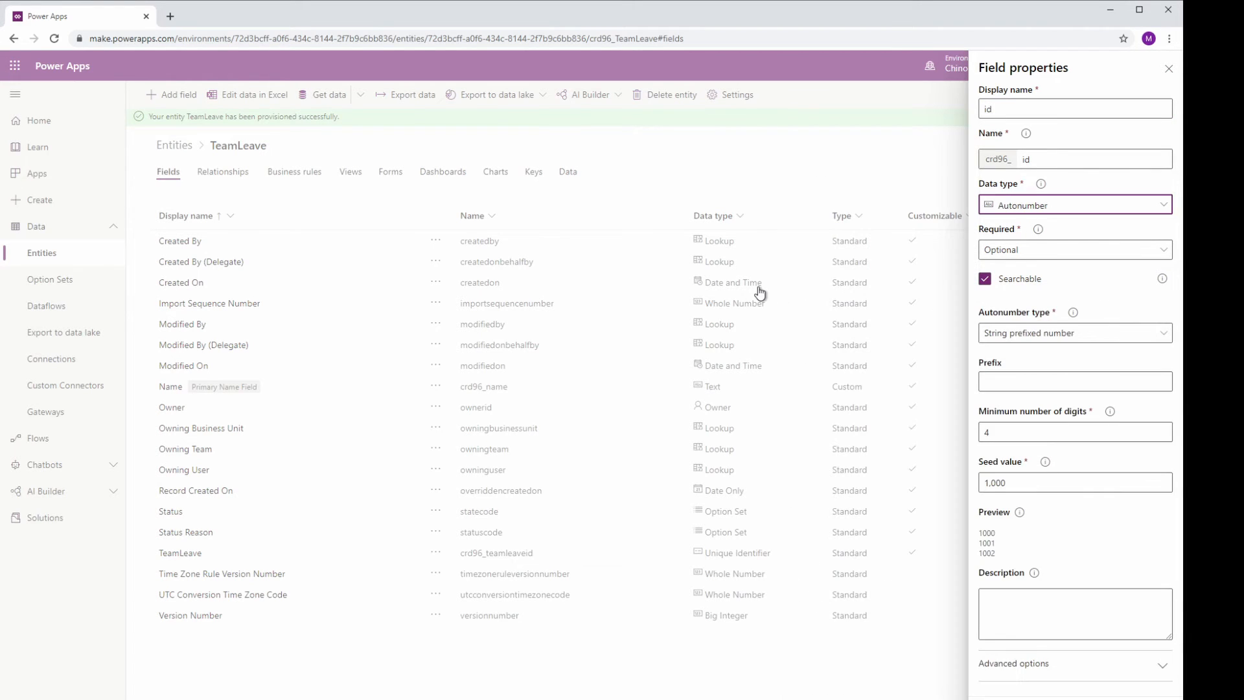
{"action": "left_click", "coordinate": [1038, 257]}
{"action": "left_click", "coordinate": [1032, 312]}
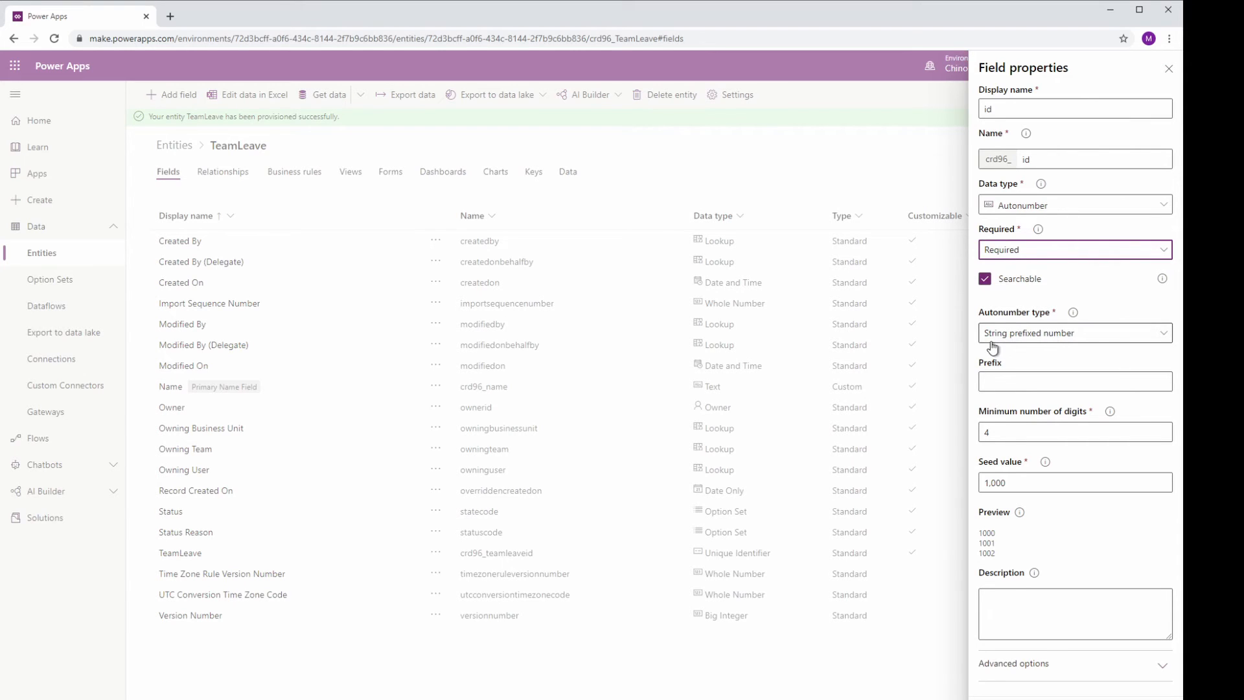
Step: Keep the id field's autonumber type as String prefixed number, set minimum digits and seed value to 1, and save the field to the entity
{"action": "left_click", "coordinate": [1019, 342]}
{"action": "left_click", "coordinate": [1023, 337]}
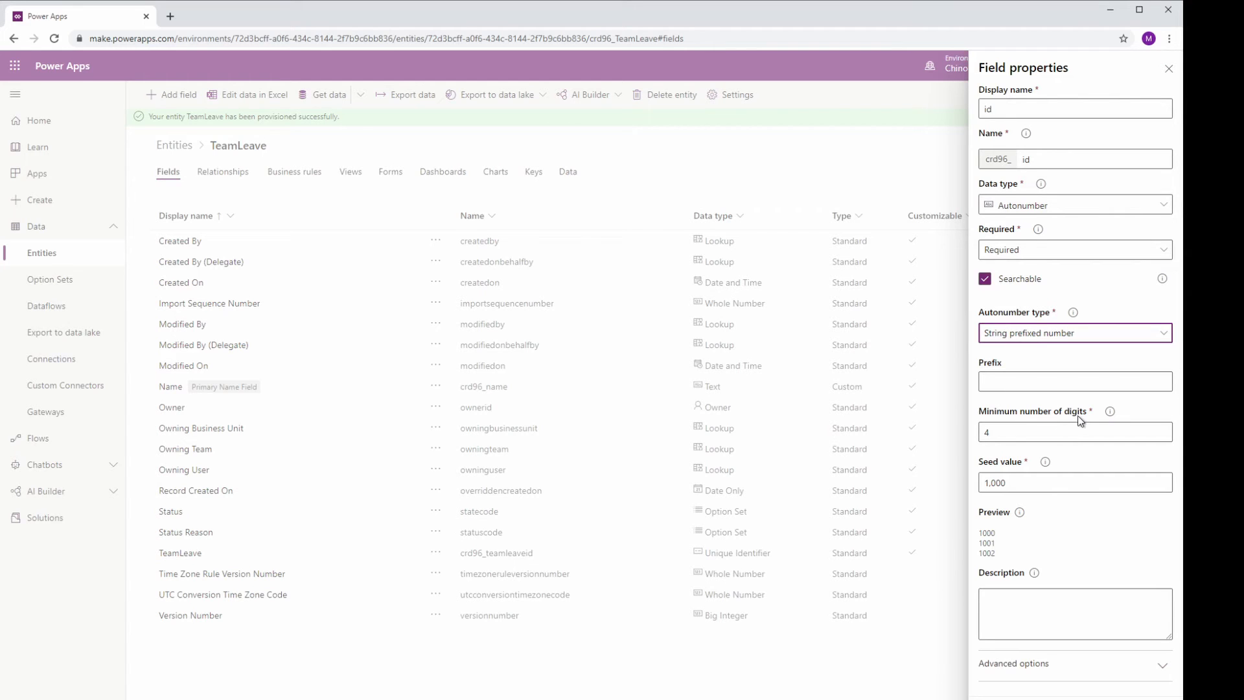
{"action": "double_click", "coordinate": [1030, 430]}
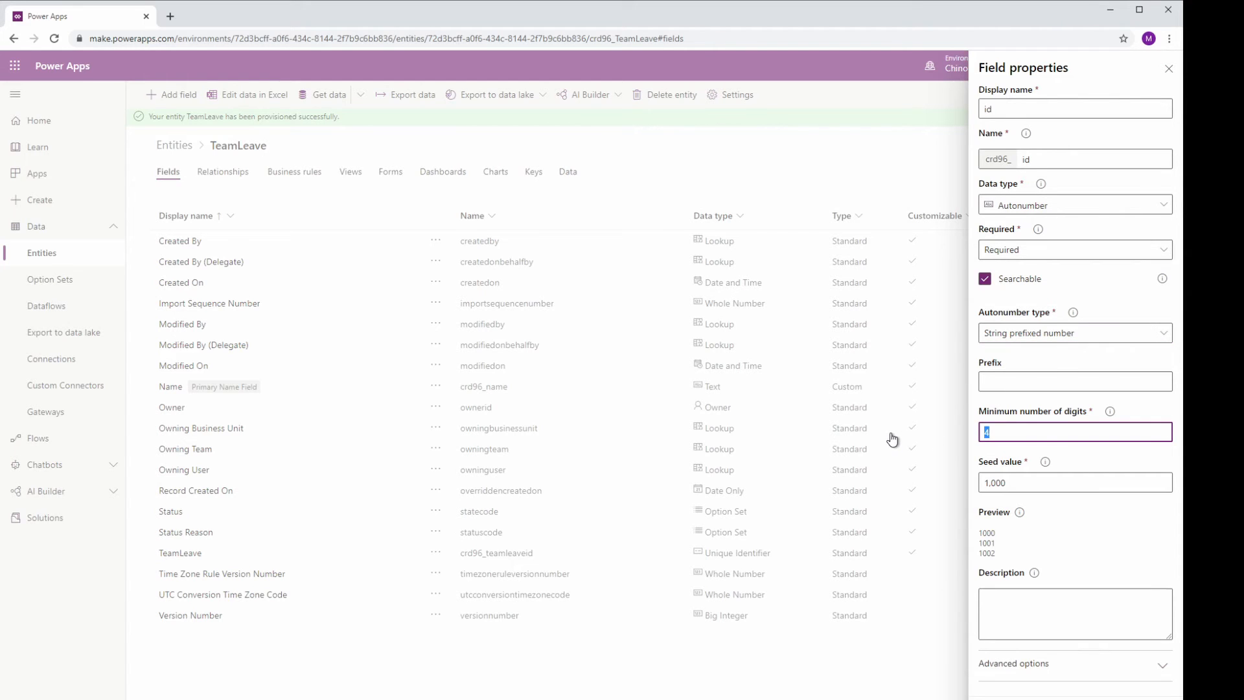
{"action": "type", "text": "1"}
{"action": "double_click", "coordinate": [1030, 479]}
{"action": "type", "text": "1"}
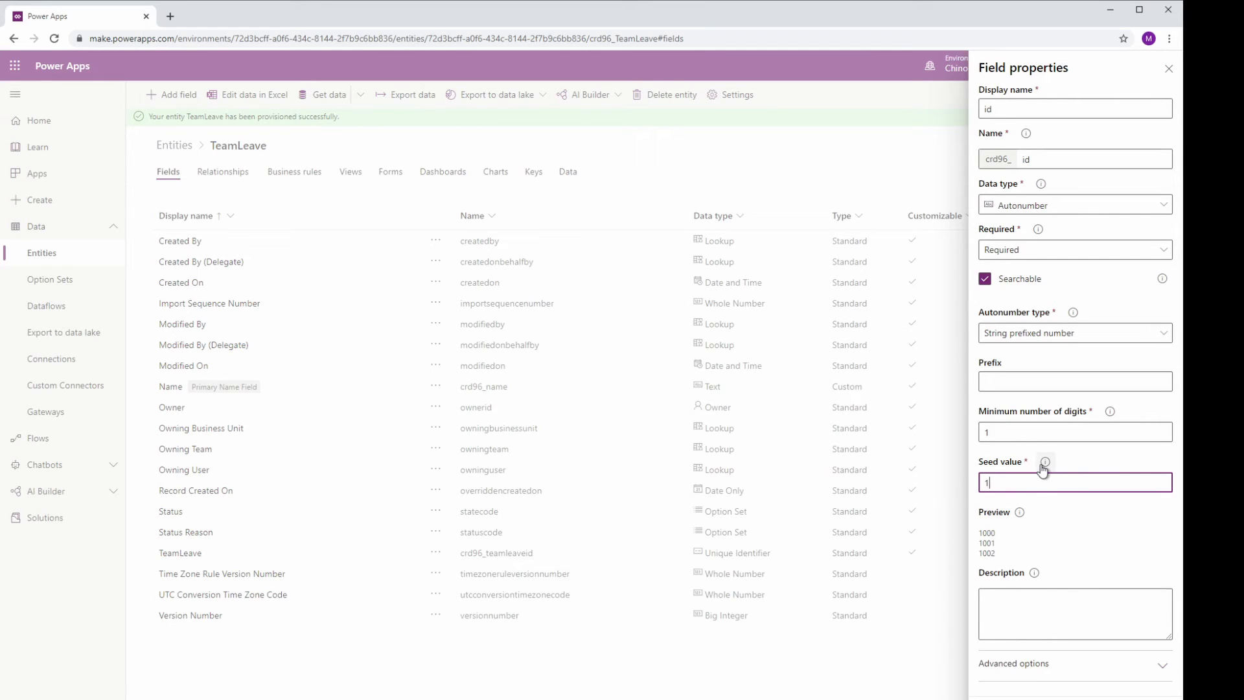
{"action": "left_click", "coordinate": [1086, 462]}
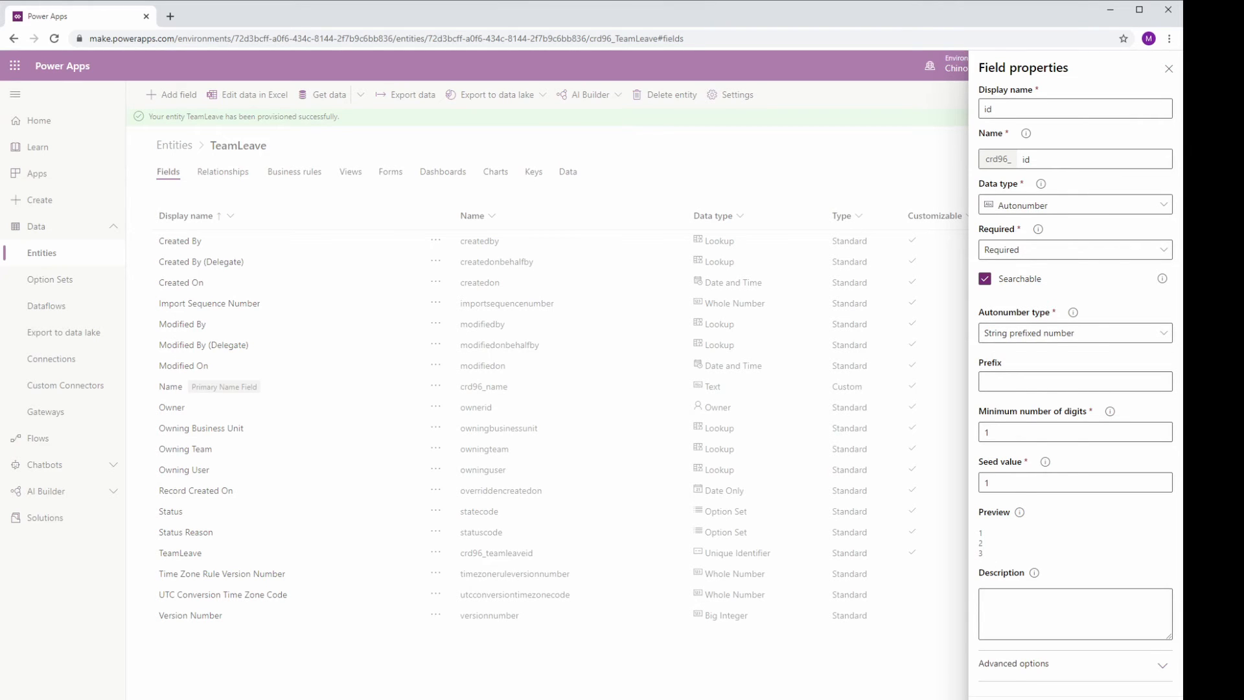
{"action": "left_click", "coordinate": [1008, 698]}
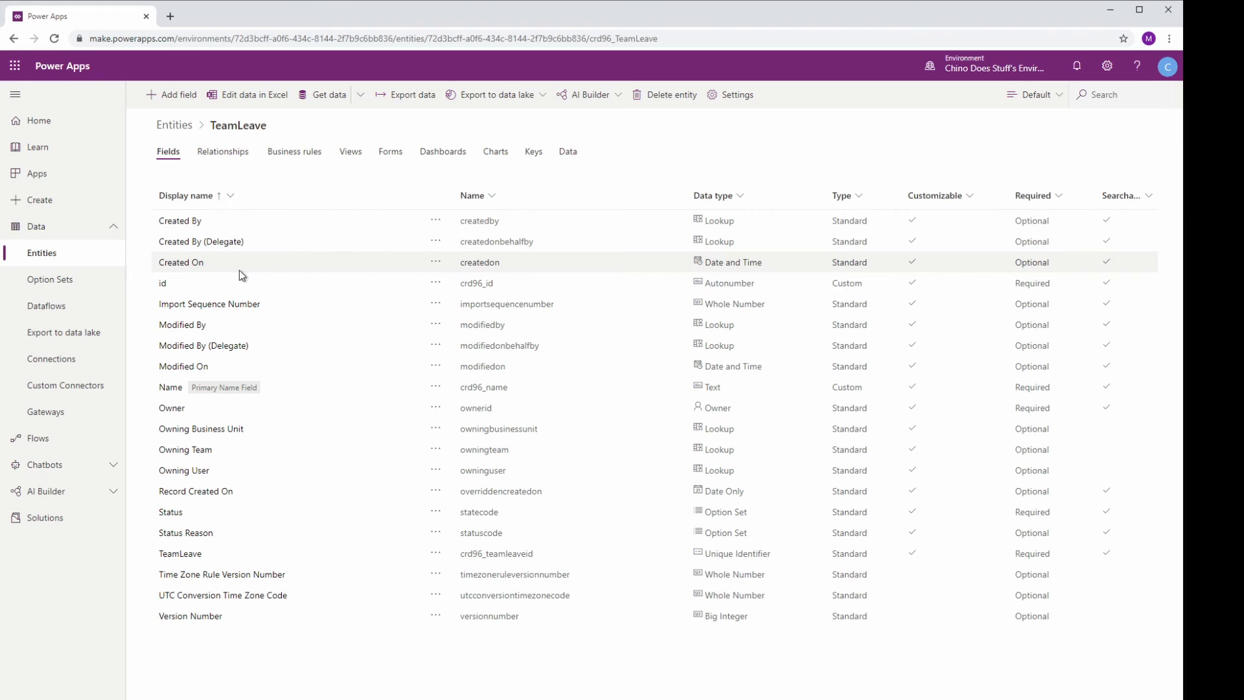
Step: Examine the data types offered for a new TeamLeave field without adding one
{"action": "left_click", "coordinate": [174, 95]}
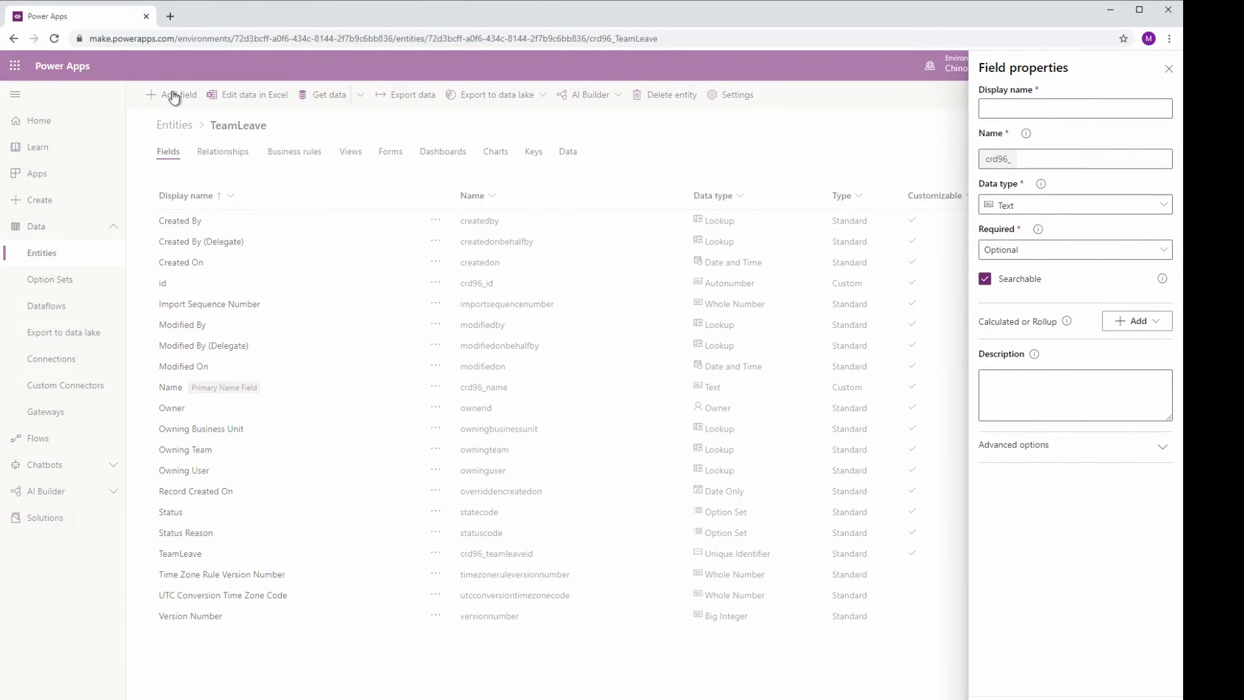
{"action": "left_click", "coordinate": [1033, 109]}
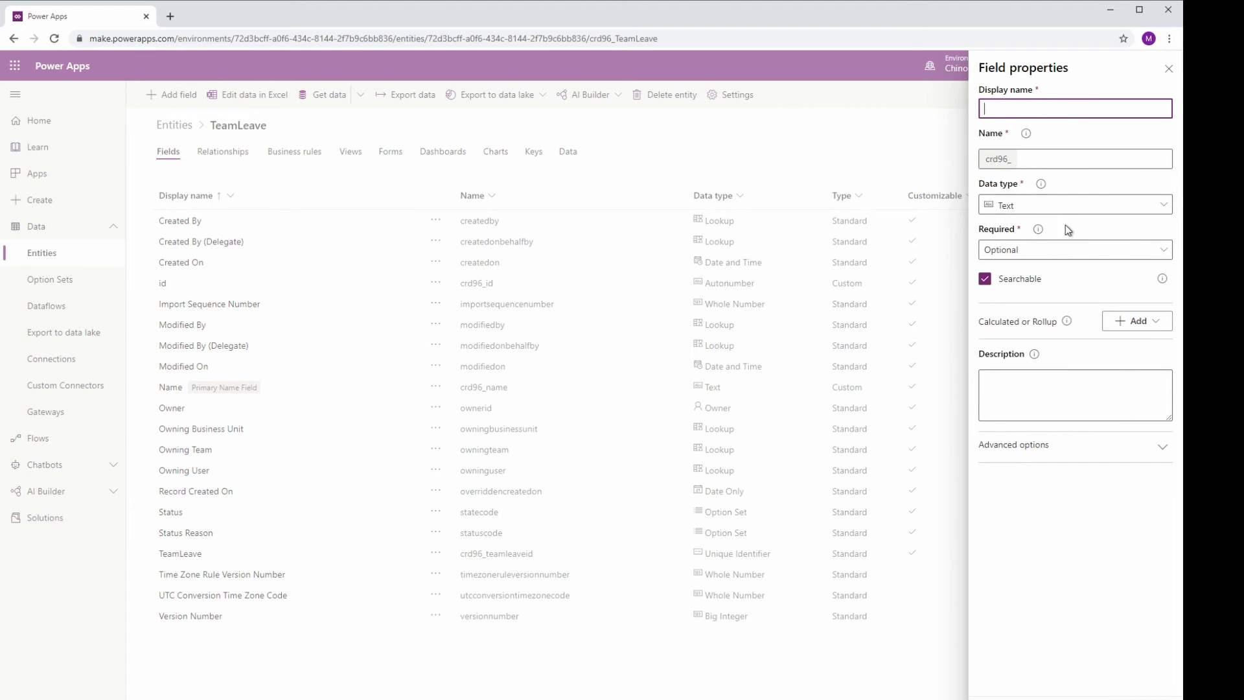
{"action": "left_click", "coordinate": [1051, 205]}
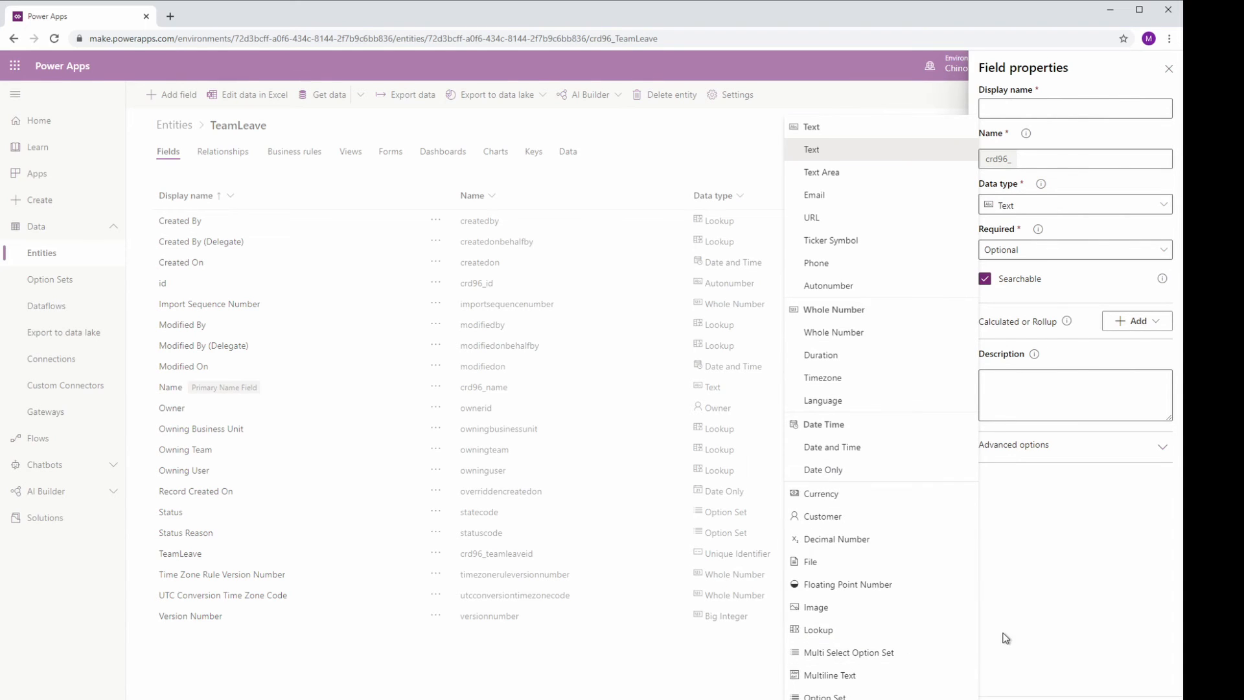
{"action": "left_click", "coordinate": [1019, 616]}
{"action": "left_click", "coordinate": [1068, 698]}
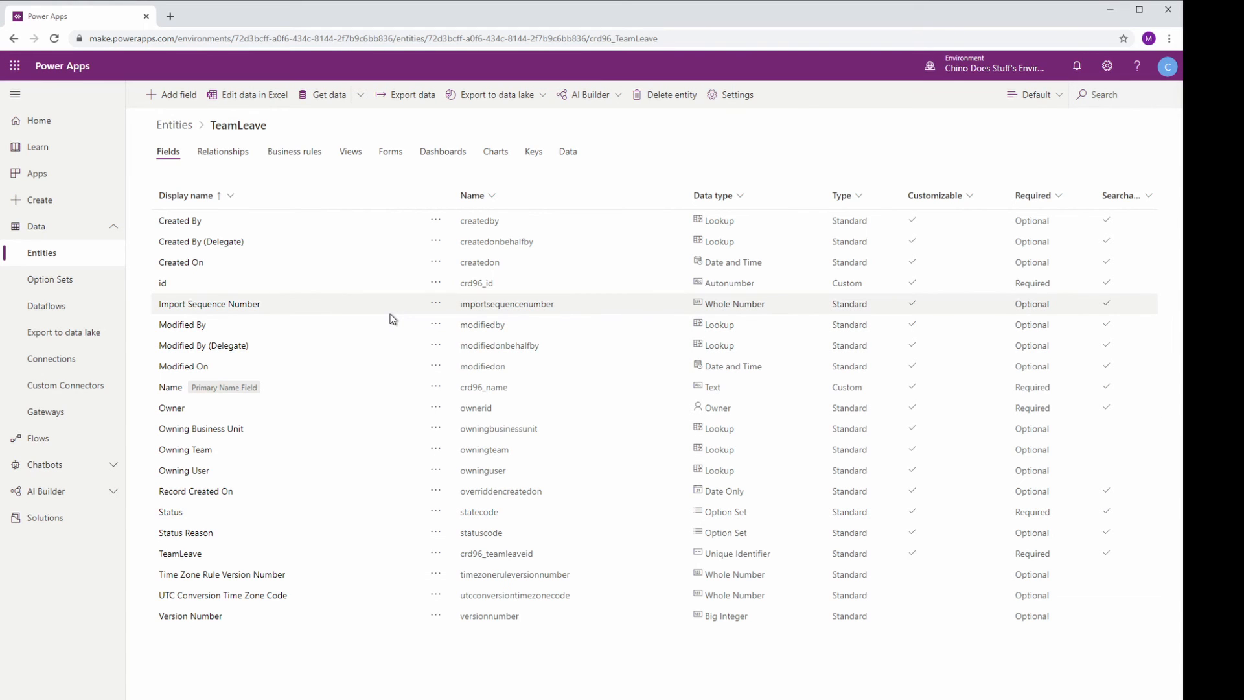
Step: Create a new blank canvas app with the tablet layout
{"action": "left_click", "coordinate": [40, 177]}
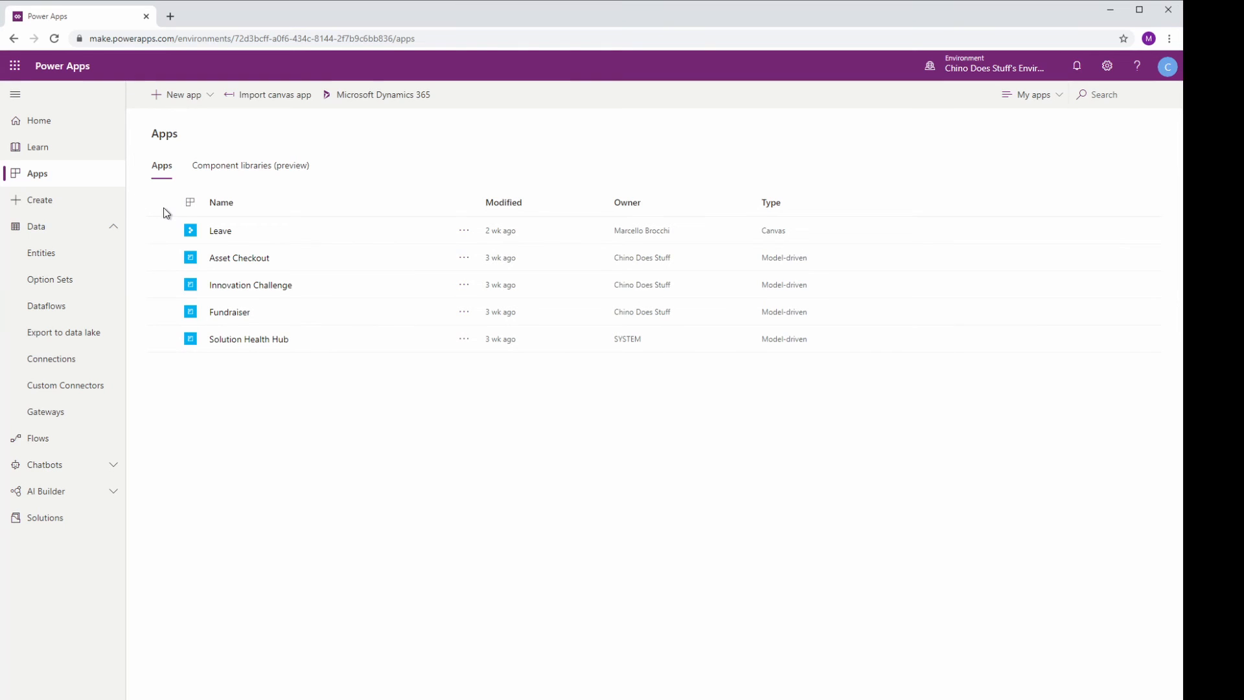
{"action": "left_click", "coordinate": [177, 95]}
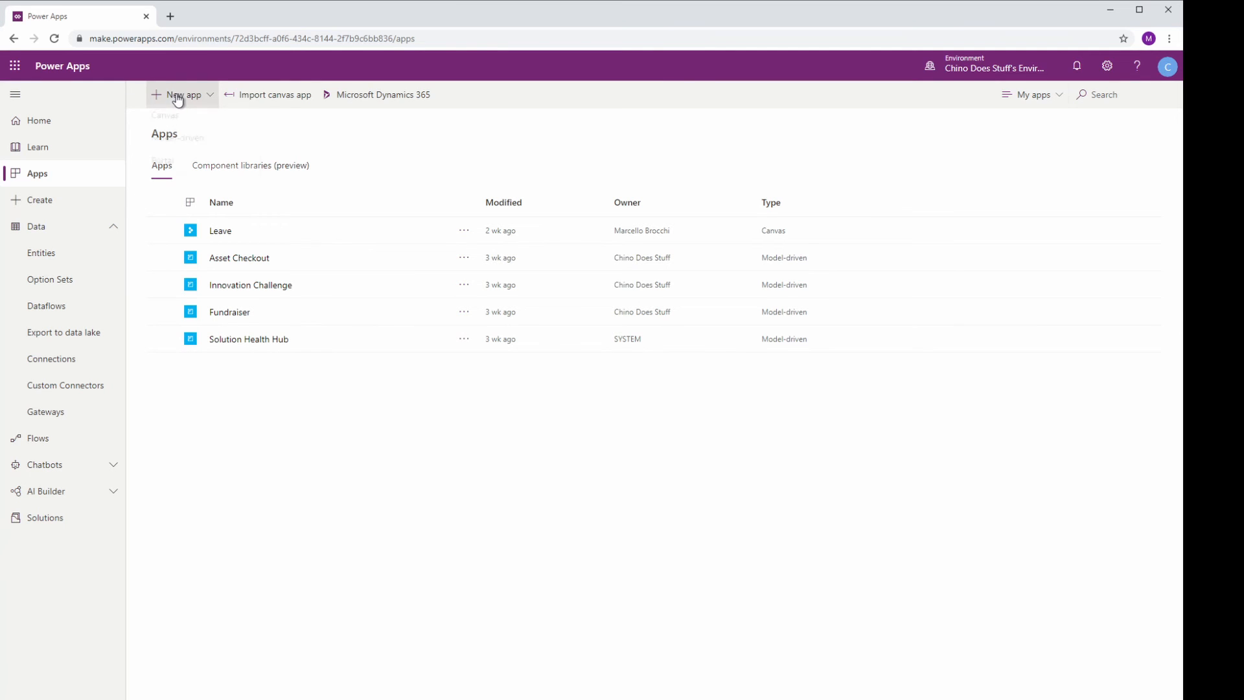
{"action": "left_click", "coordinate": [167, 118]}
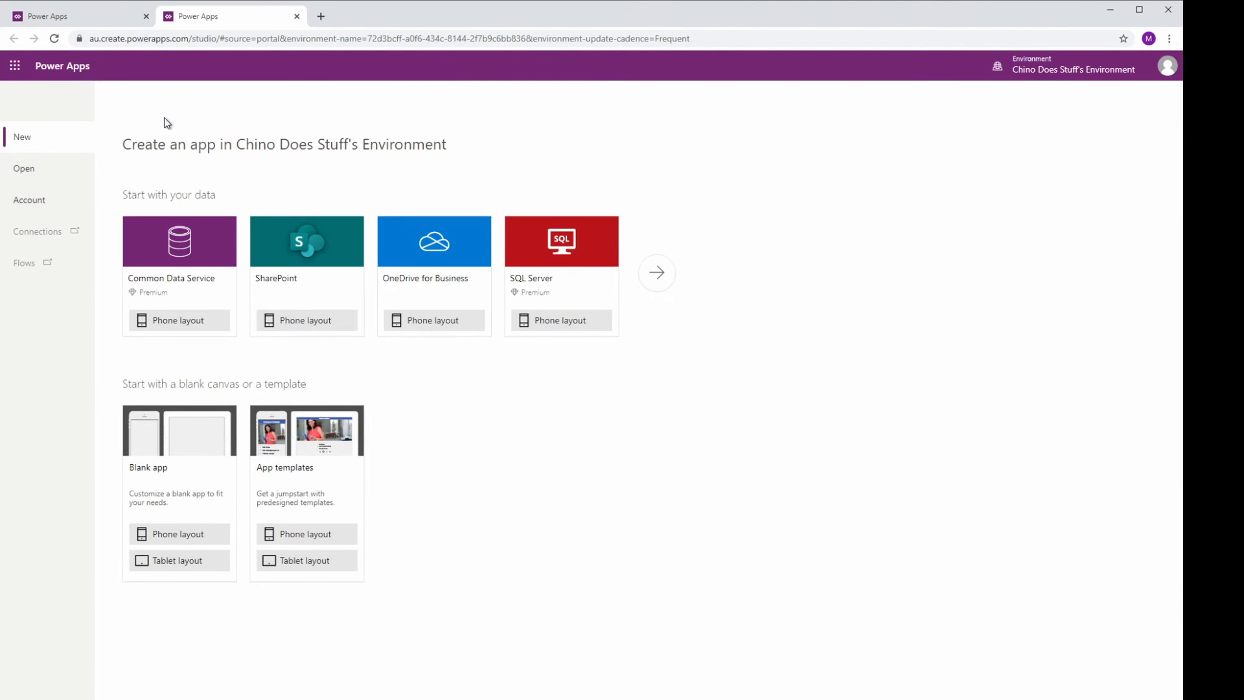
{"action": "left_click", "coordinate": [167, 563]}
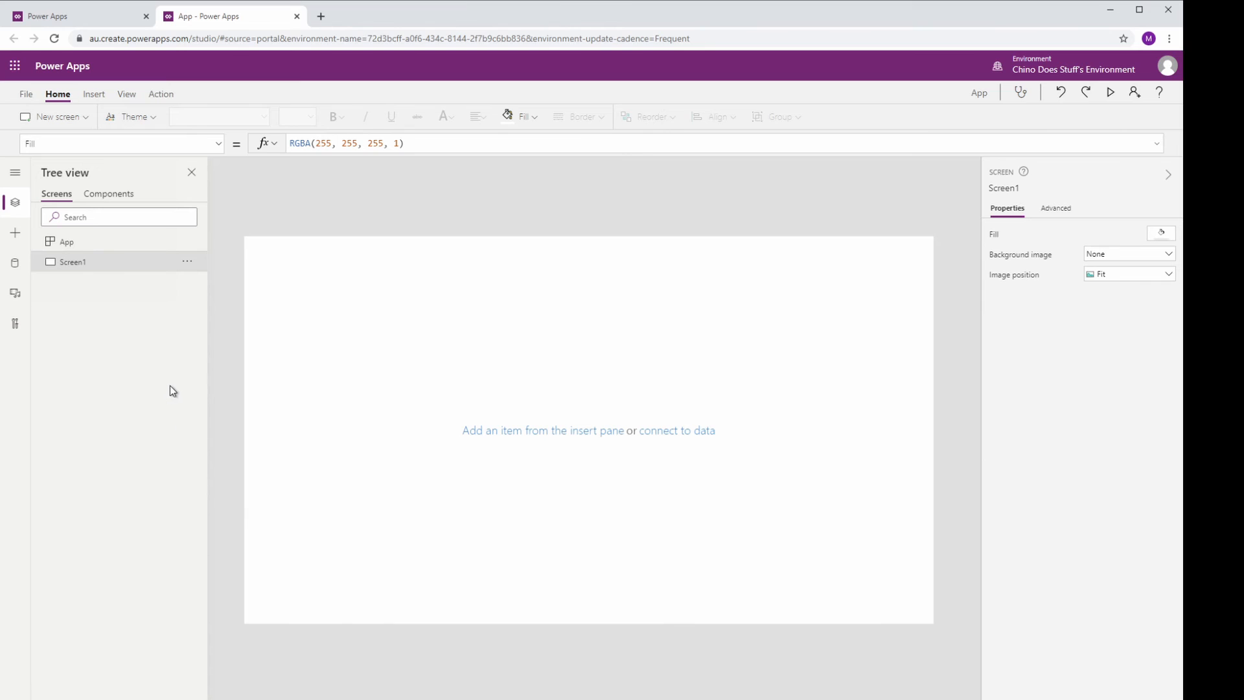
Step: Add the TeamLeave entity from the current environment to the app as a data source
{"action": "left_click", "coordinate": [16, 263]}
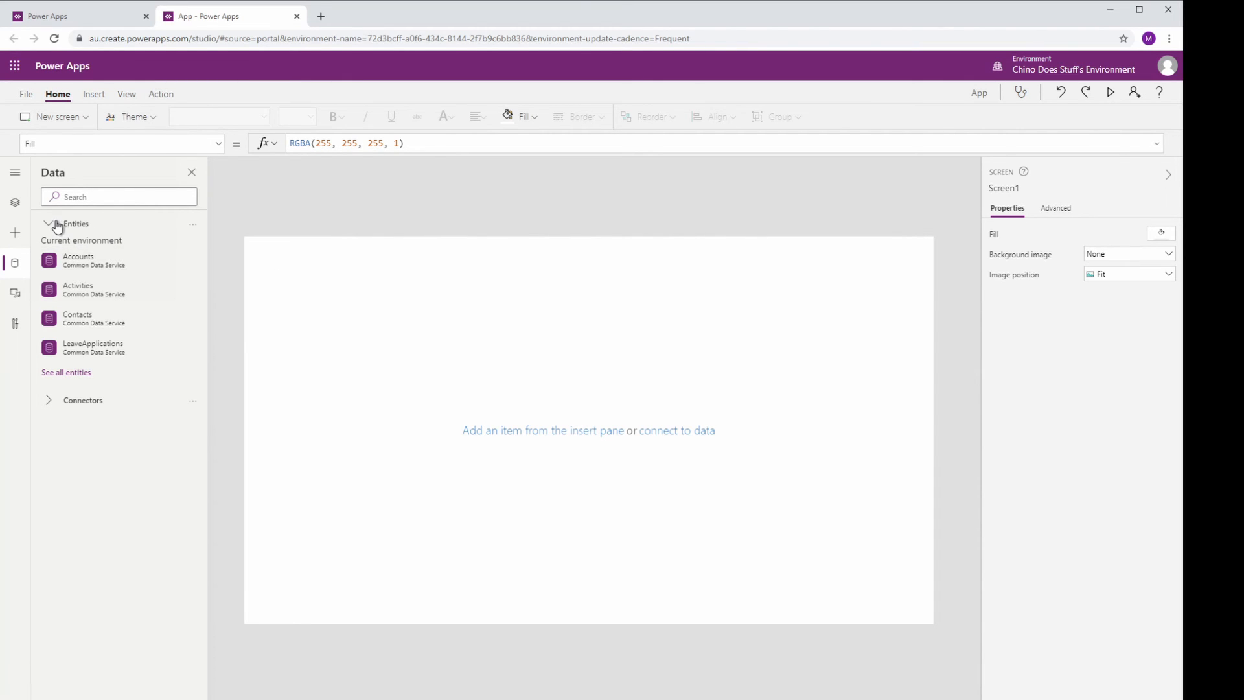
{"action": "left_click", "coordinate": [59, 373]}
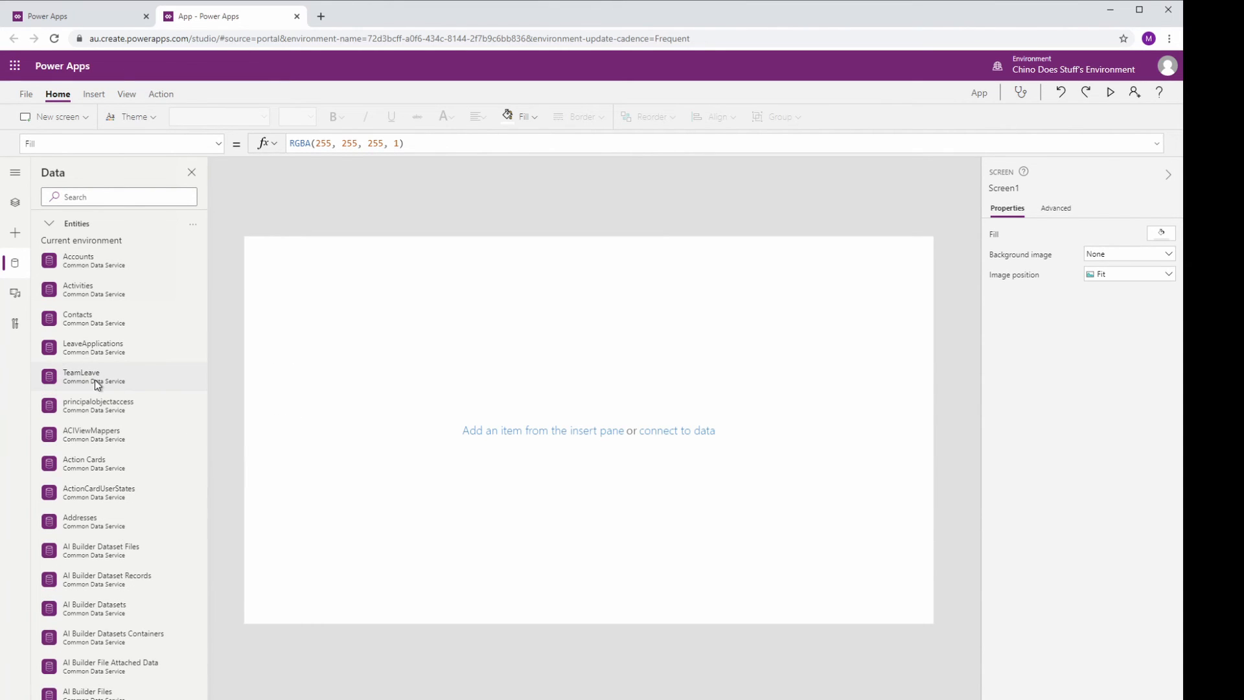
{"action": "mouse_move", "coordinate": [82, 379]}
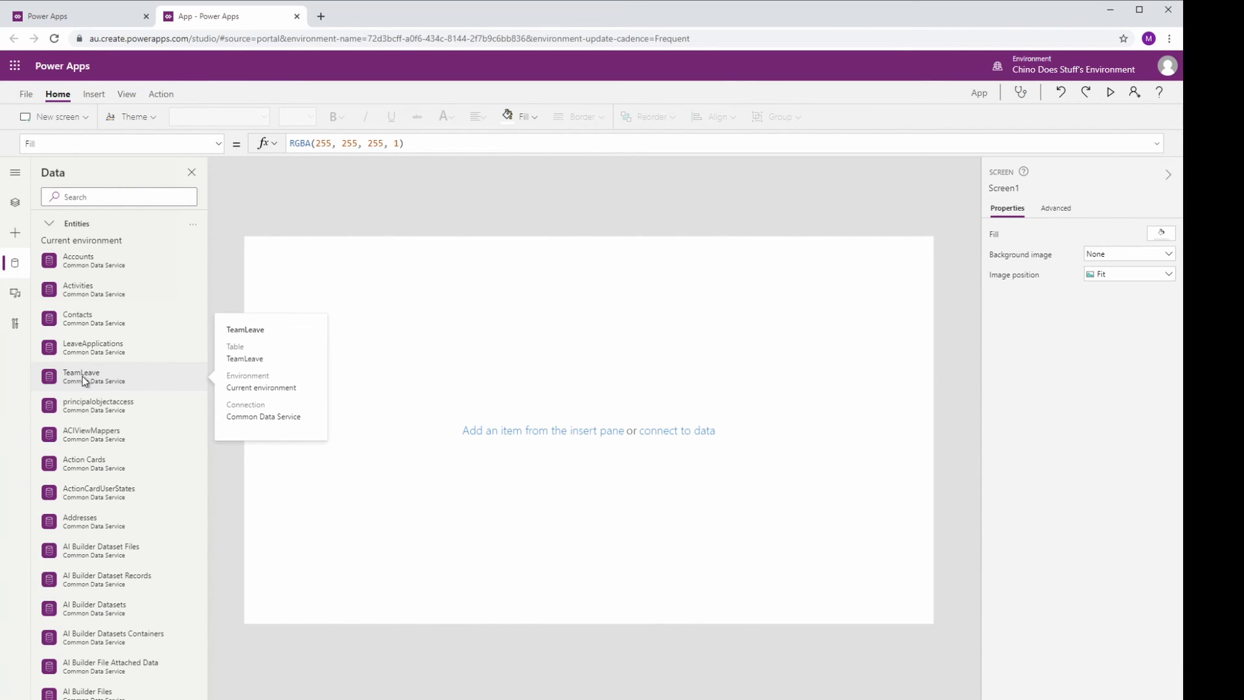
{"action": "left_click", "coordinate": [83, 376]}
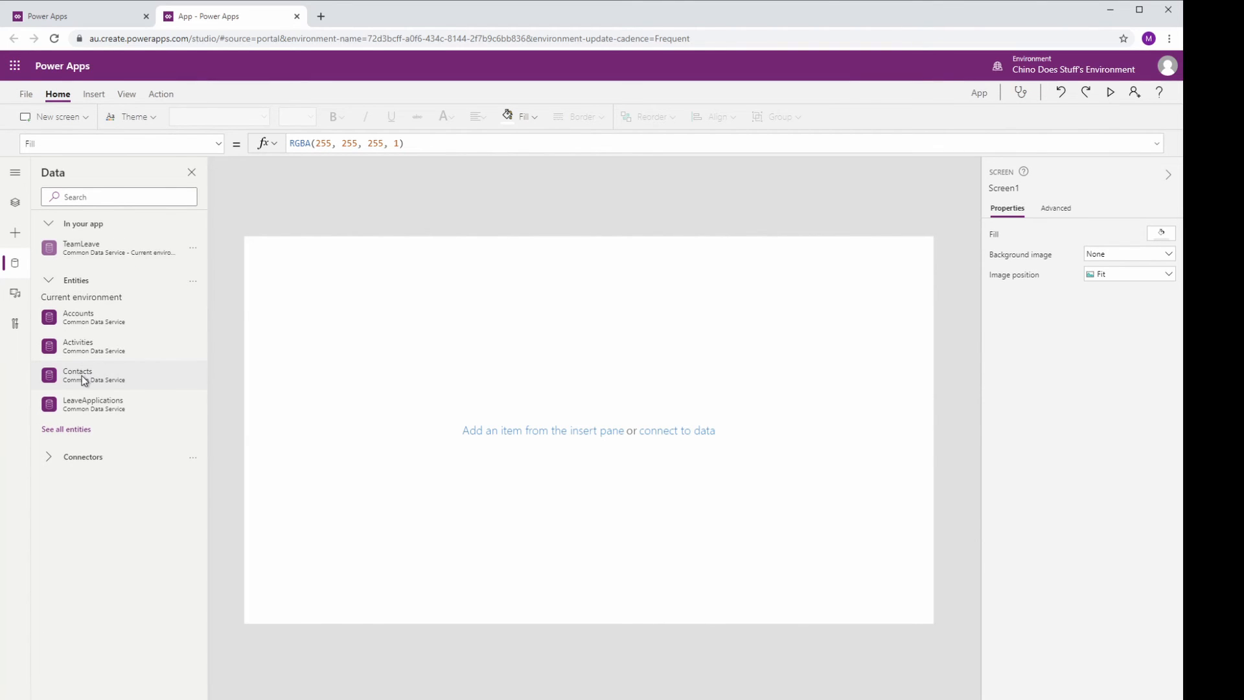
{"action": "mouse_move", "coordinate": [132, 262]}
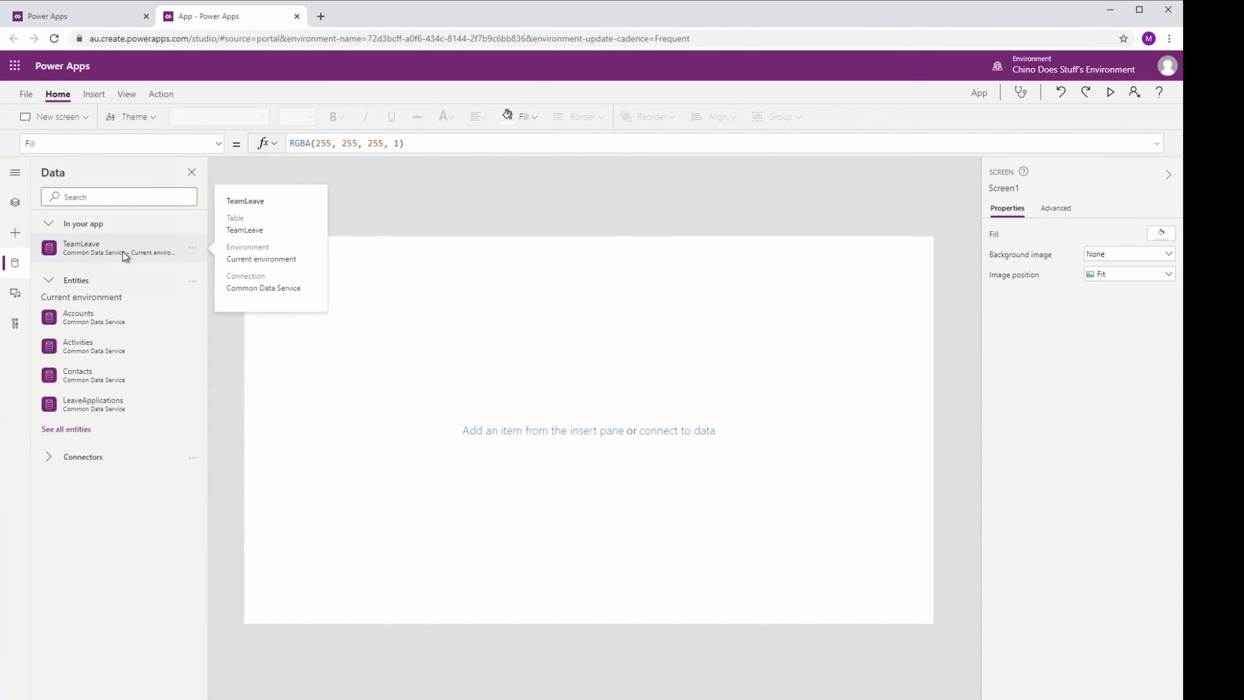
Step: Insert a blank vertical gallery on Screen1 and connect it to the TeamLeave data source
{"action": "left_click", "coordinate": [100, 98]}
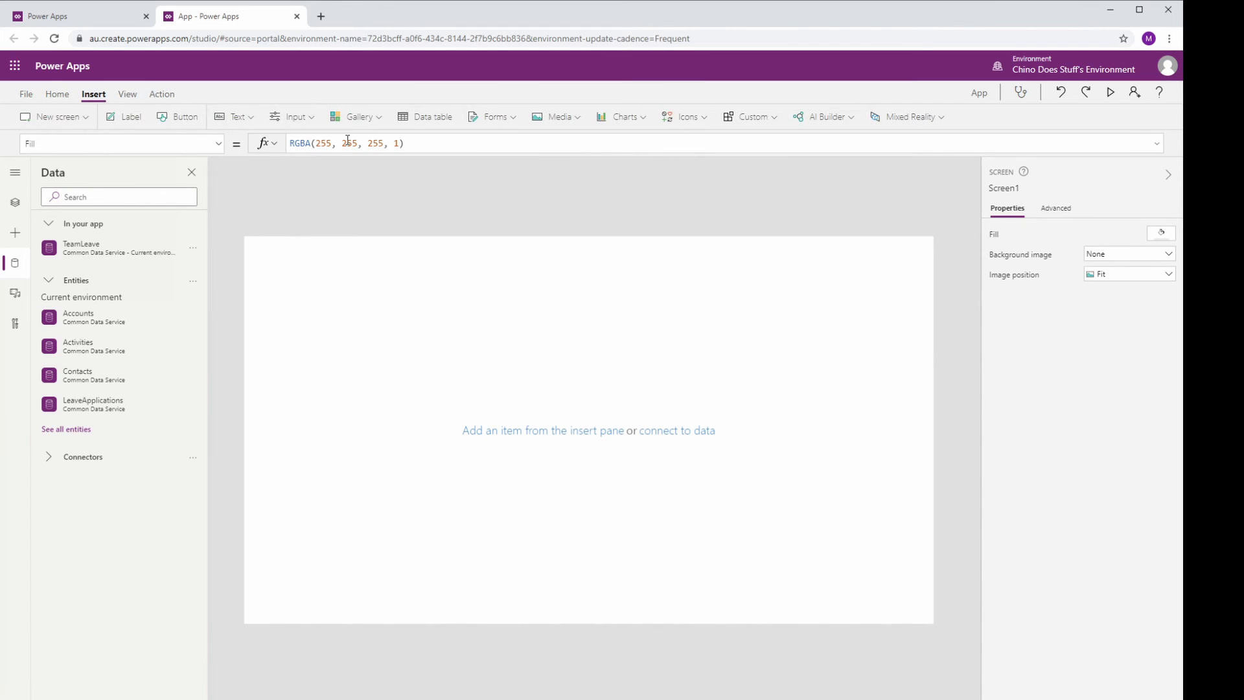
{"action": "left_click", "coordinate": [356, 120]}
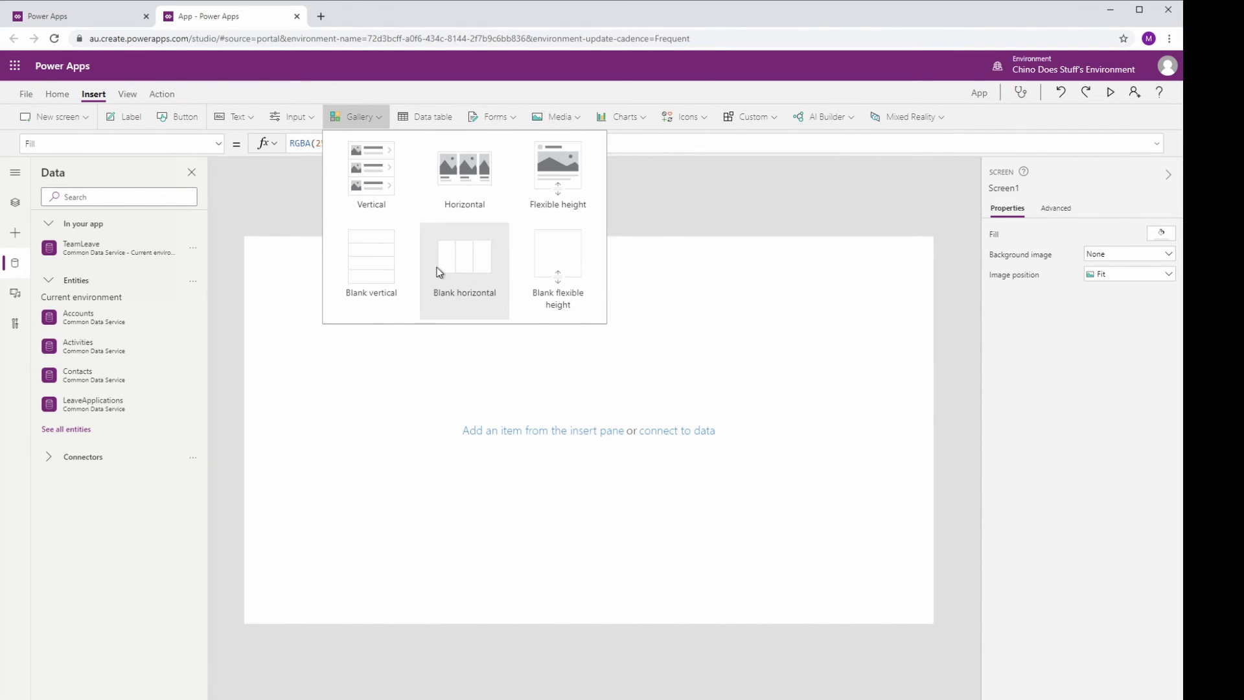
{"action": "left_click", "coordinate": [474, 438]}
{"action": "left_click", "coordinate": [357, 120]}
{"action": "left_click", "coordinate": [364, 271]}
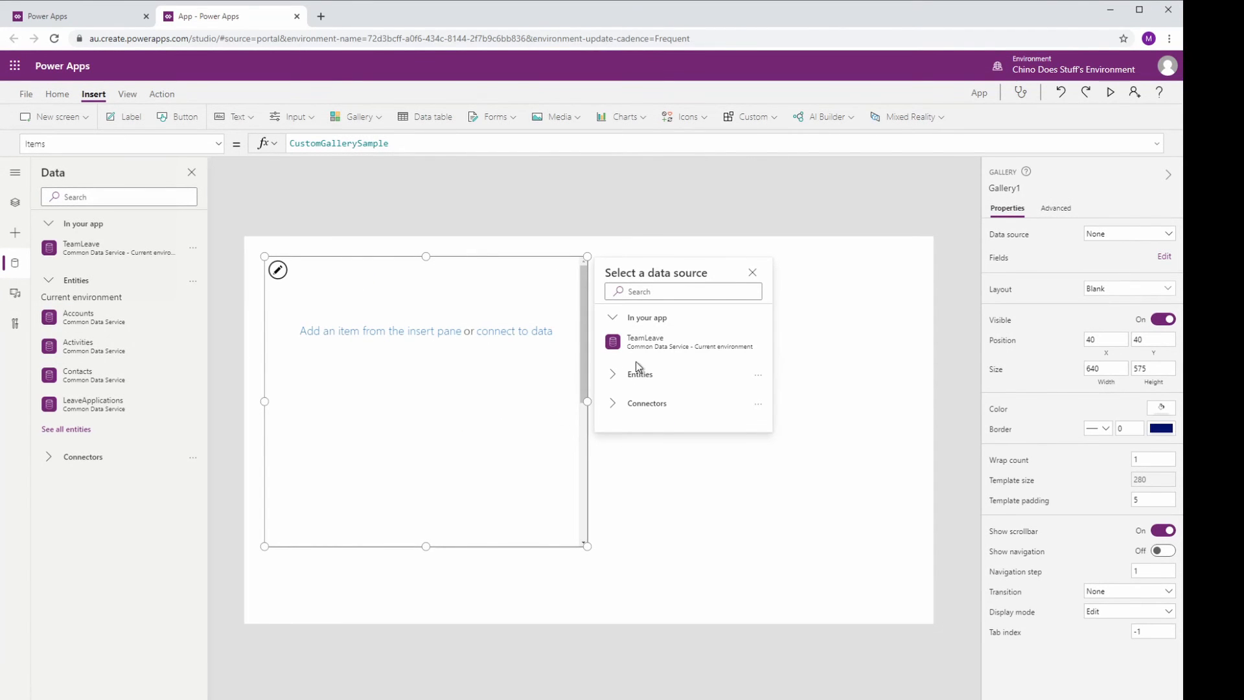
{"action": "left_click", "coordinate": [641, 343]}
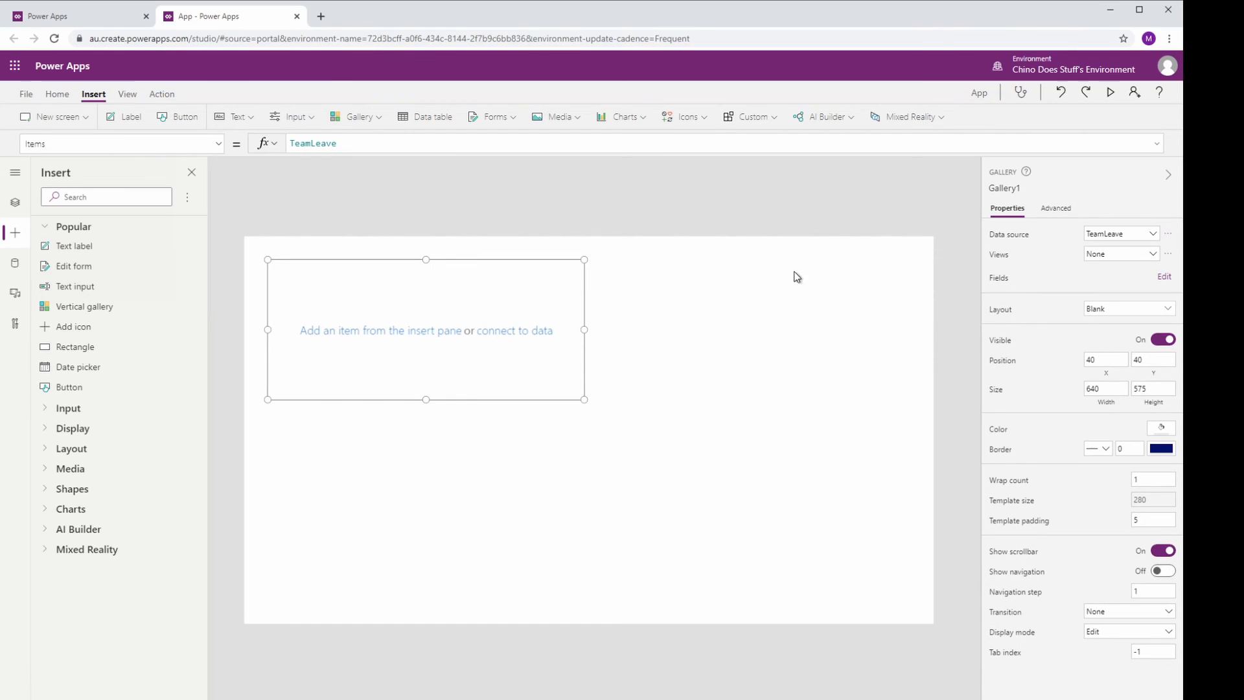
Step: Add a label bound to ThisItem.Name in the gallery, about 195 by 40, placed at about X 404, Y 36
{"action": "left_click", "coordinate": [68, 247]}
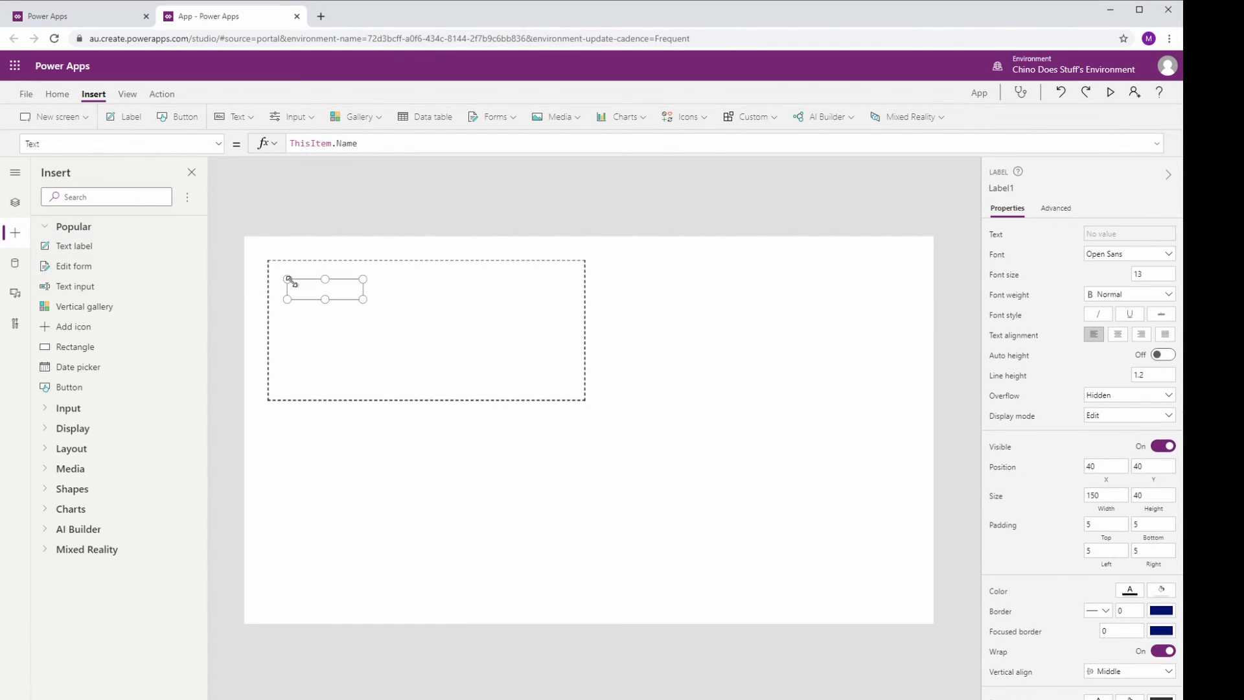
{"action": "key", "text": "Delete"}
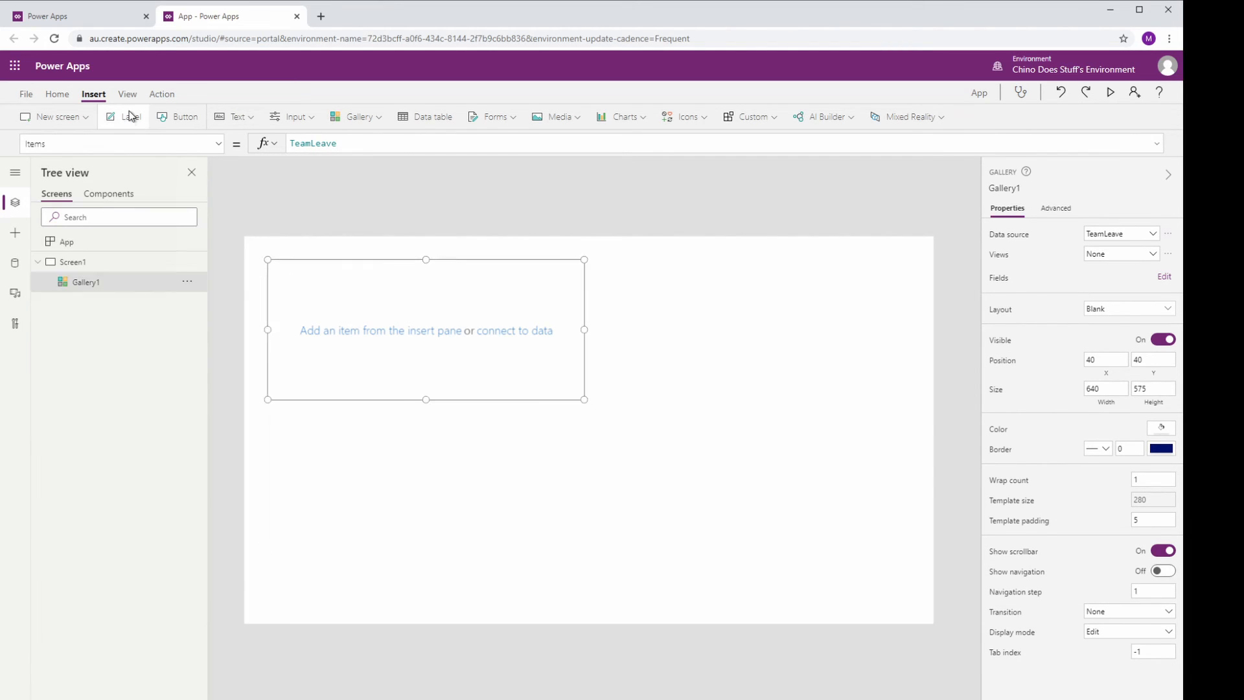
{"action": "left_click", "coordinate": [129, 117]}
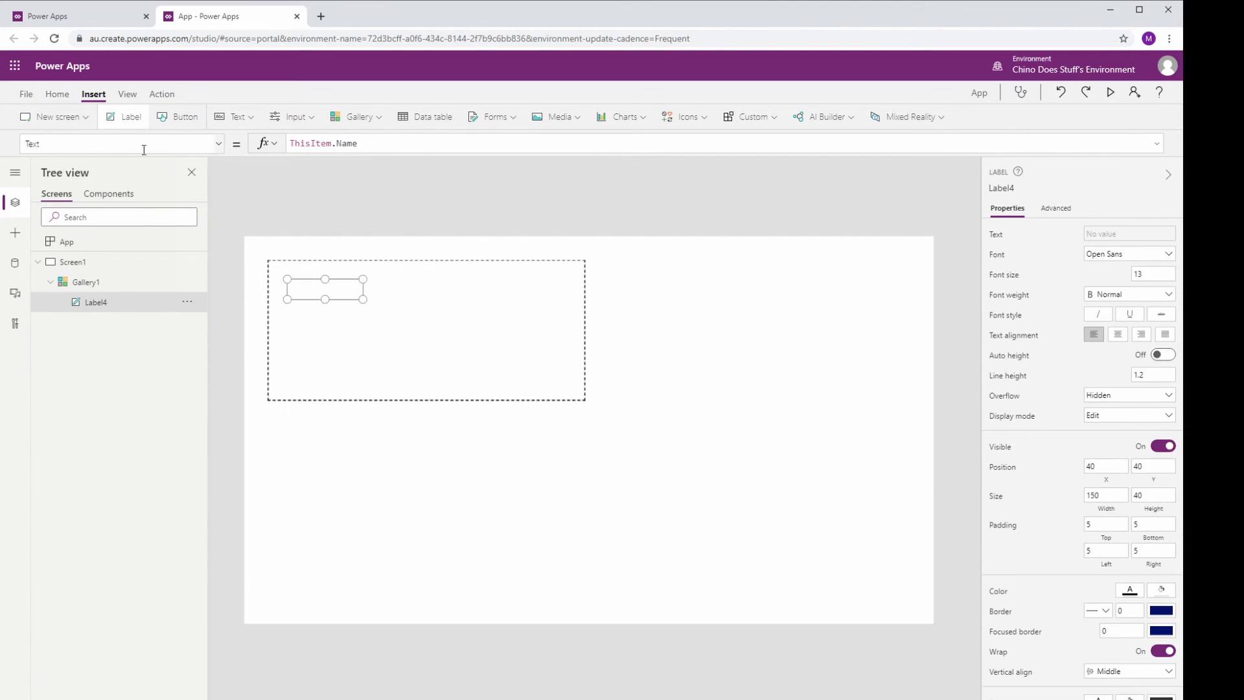
{"action": "left_click_drag", "start_coordinate": [363, 299], "coordinate": [508, 286]}
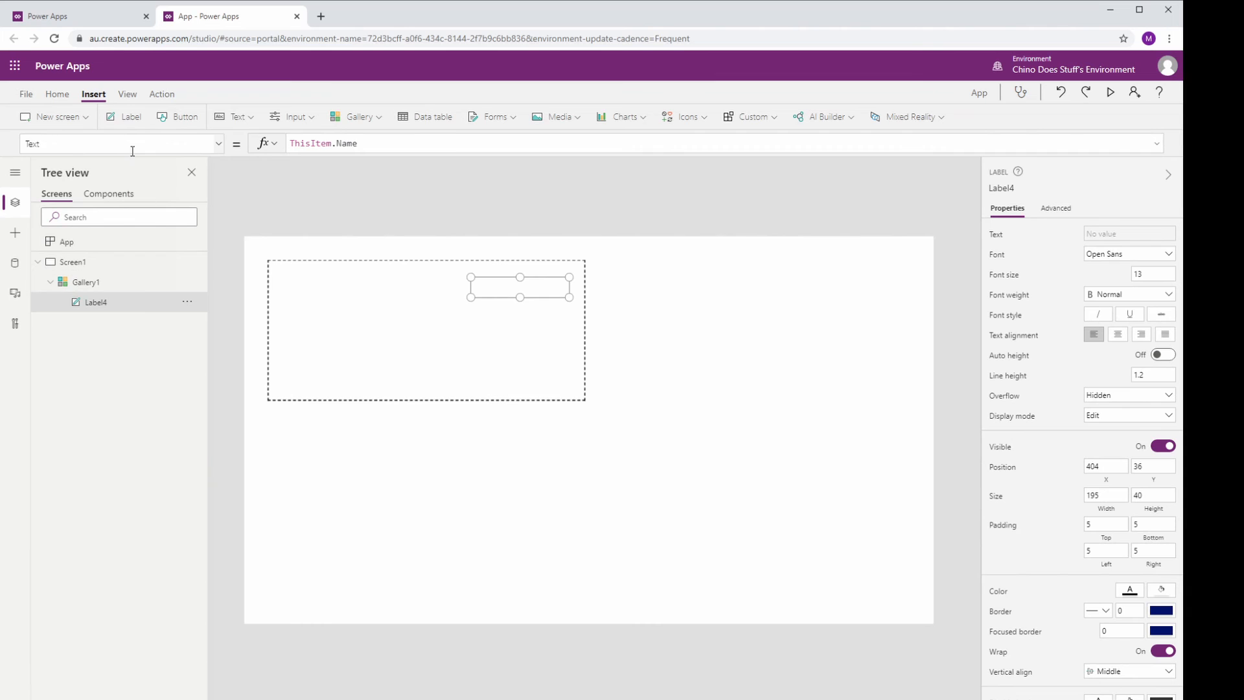
Step: Add a second label to the gallery that shows ThisItem.'Created On'
{"action": "left_click", "coordinate": [130, 117]}
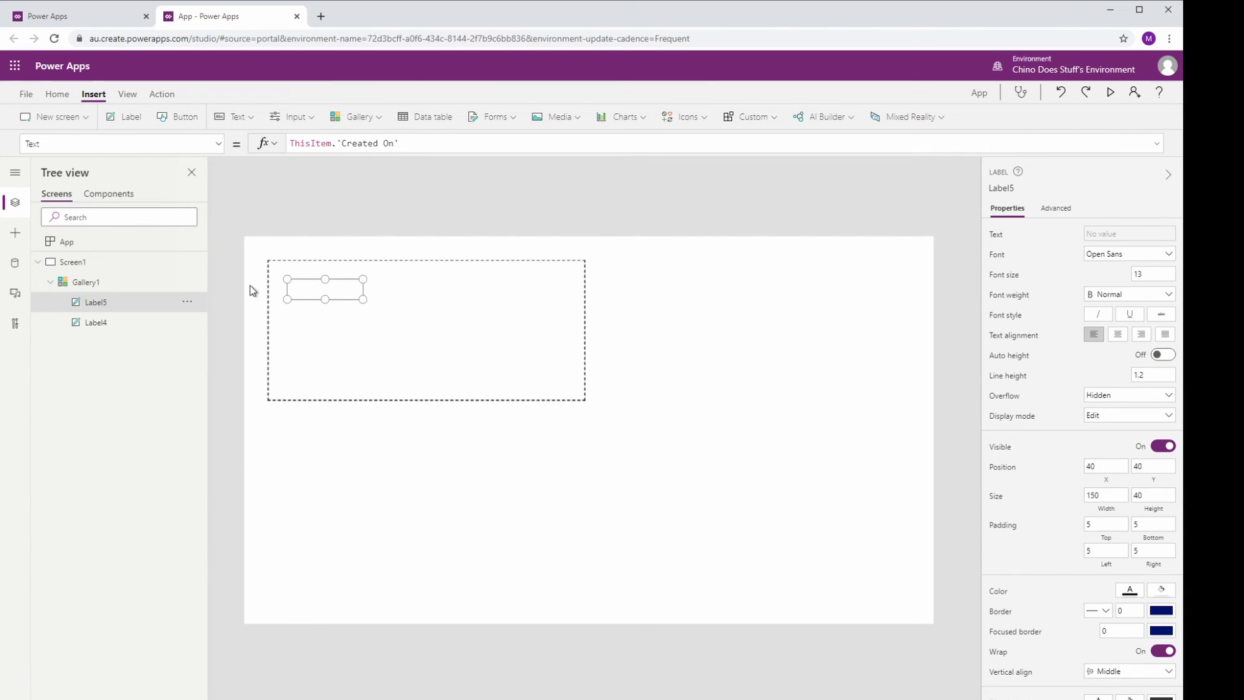
{"action": "left_click", "coordinate": [372, 142]}
{"action": "left_click", "coordinate": [337, 290]}
{"action": "left_click", "coordinate": [333, 285]}
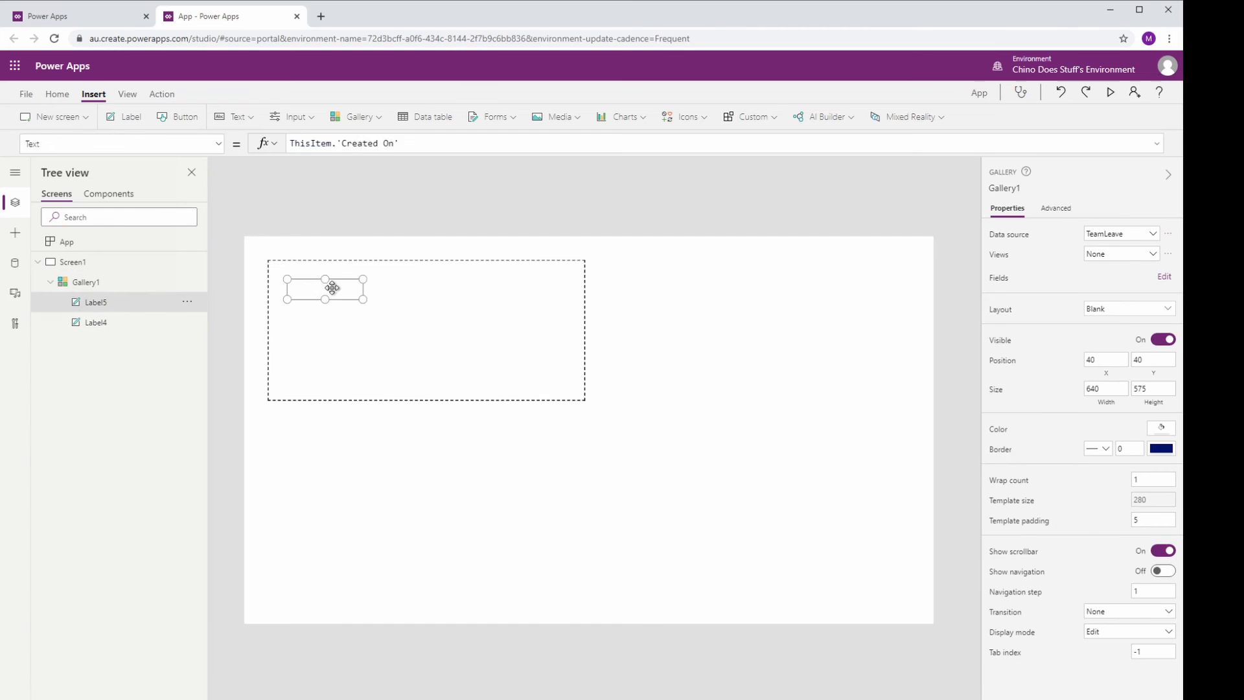
{"action": "left_click", "coordinate": [455, 289]}
Step: Rename the gallery's Name label as name and its Created On label as createdOn
{"action": "left_click", "coordinate": [128, 325]}
{"action": "double_click", "coordinate": [119, 320]}
{"action": "type", "text": "n"}
{"action": "key", "text": "Return"}
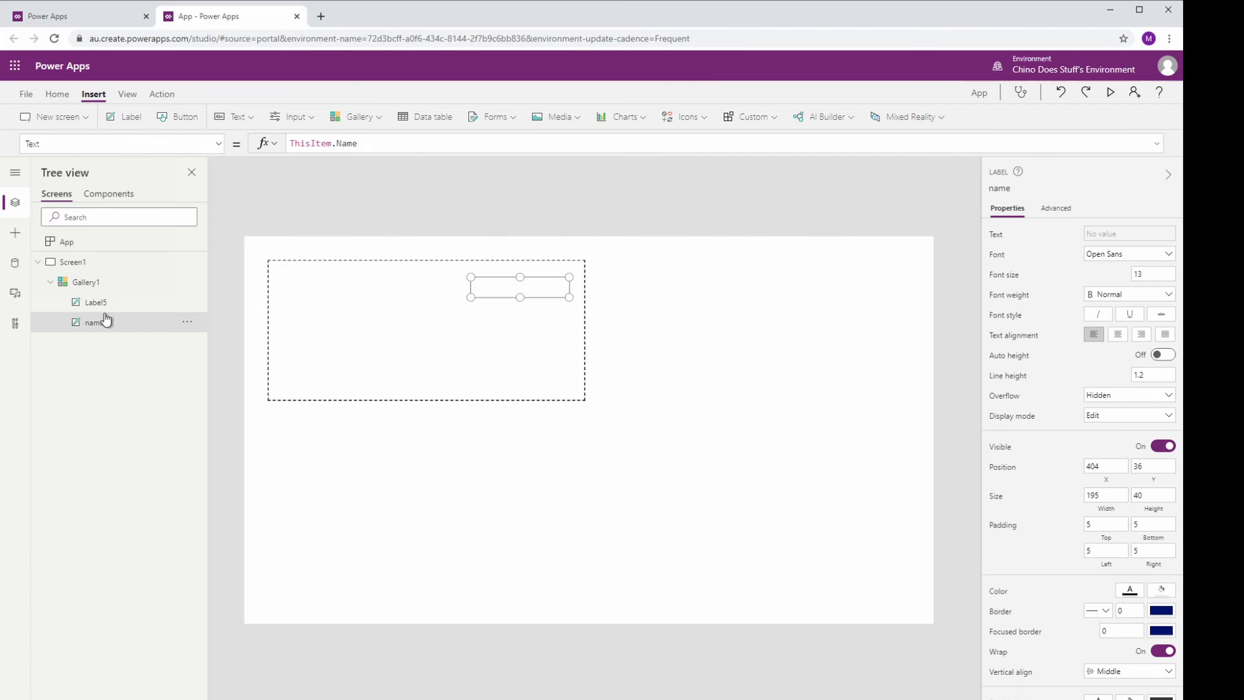
{"action": "double_click", "coordinate": [98, 303]}
{"action": "type", "text": "createdOn"}
{"action": "key", "text": "Return"}
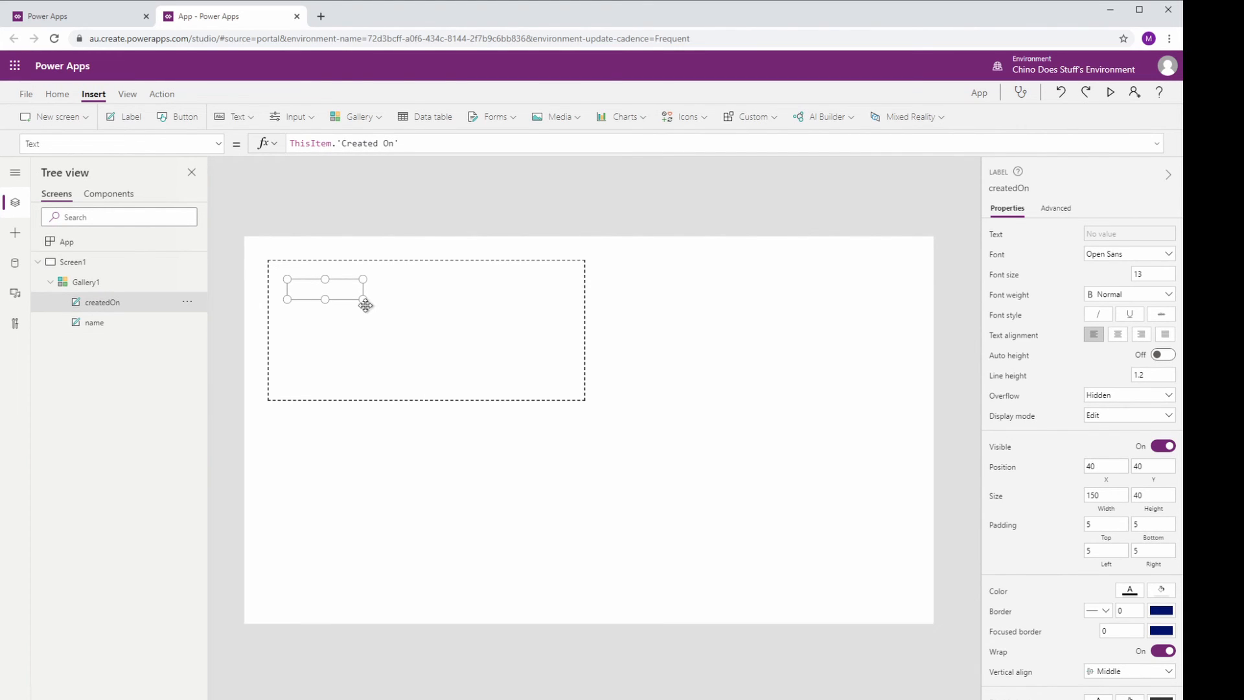
Step: Align the gallery's labels side by side, with name at about X 173, Y 32 and createdOn at about X 444, Y 32
{"action": "left_click", "coordinate": [422, 303]}
{"action": "left_click", "coordinate": [116, 324]}
{"action": "left_click_drag", "start_coordinate": [480, 285], "coordinate": [517, 282]}
{"action": "left_click", "coordinate": [107, 302]}
{"action": "left_click", "coordinate": [355, 317]}
{"action": "left_click_drag", "start_coordinate": [320, 314], "coordinate": [397, 280]}
{"action": "left_click", "coordinate": [516, 283]}
{"action": "left_click", "coordinate": [422, 282]}
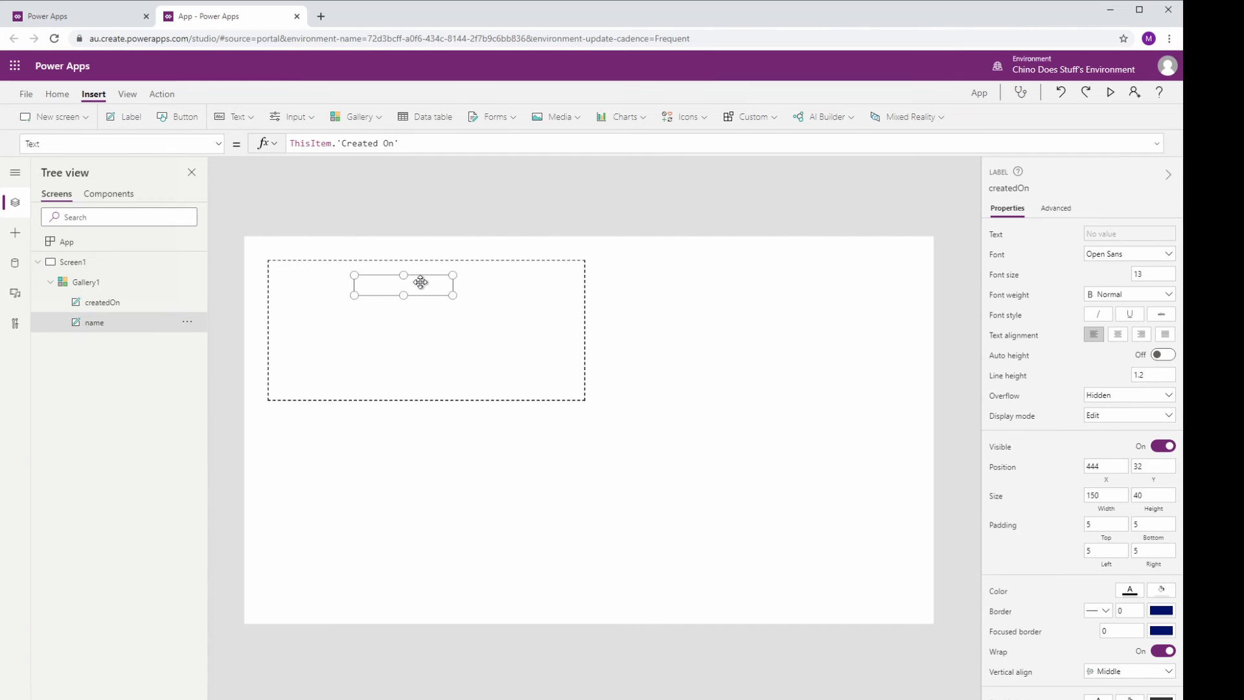
Step: Give the name and createdOn labels a border with a thickness of 1
{"action": "left_click", "coordinate": [57, 94]}
{"action": "left_click", "coordinate": [585, 118]}
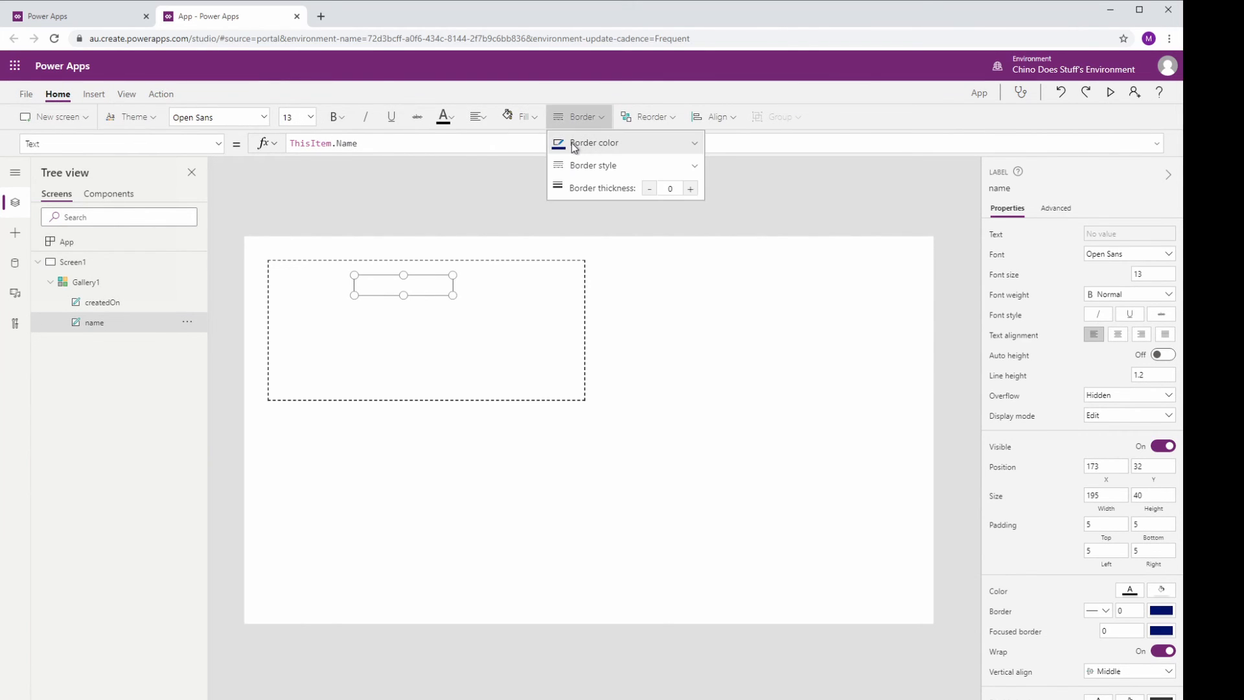
{"action": "left_click", "coordinate": [691, 189]}
{"action": "left_click", "coordinate": [506, 280]}
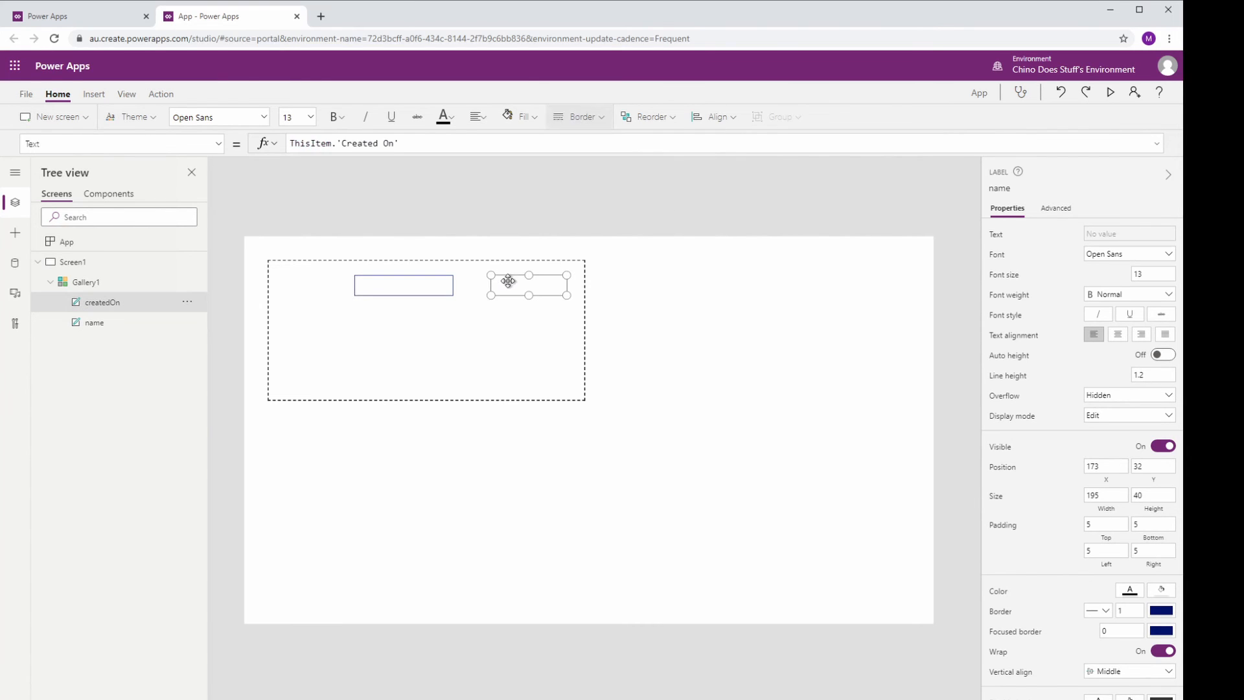
{"action": "left_click", "coordinate": [609, 117]}
{"action": "left_click", "coordinate": [689, 188]}
{"action": "left_click", "coordinate": [656, 297]}
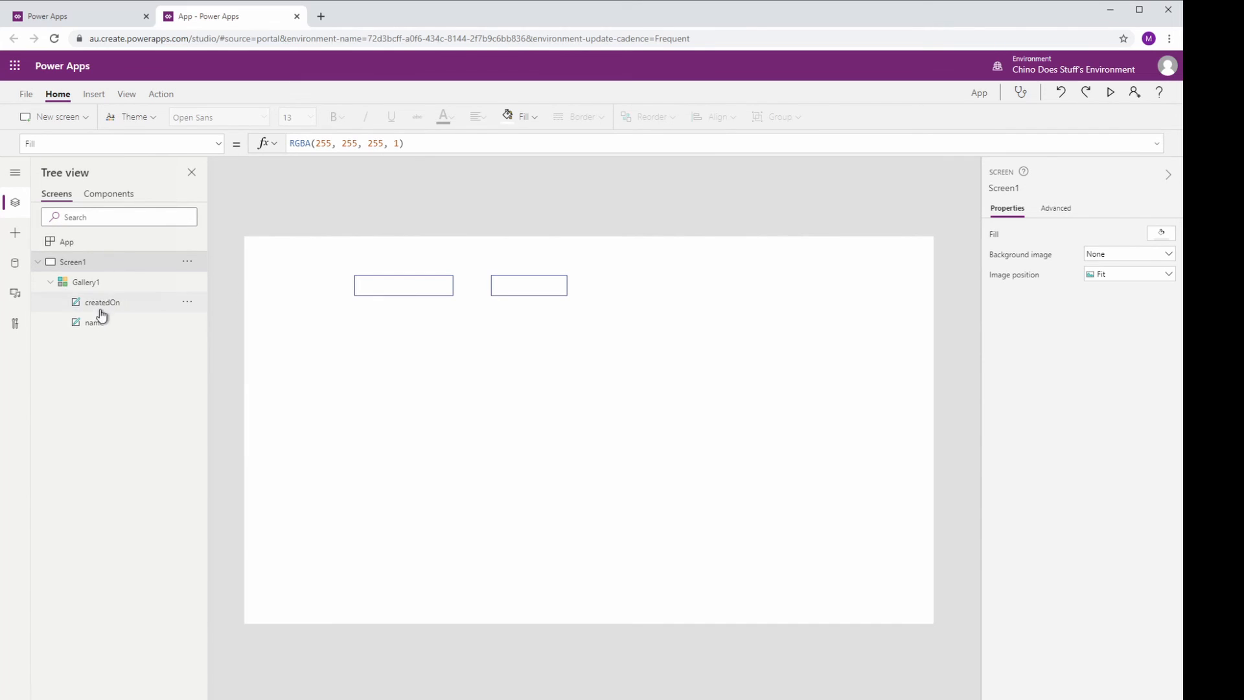
Step: Add a label showing ThisItem.id to the gallery, about 88 by 40, before the name label at about X 23, Y 32
{"action": "left_click", "coordinate": [397, 284]}
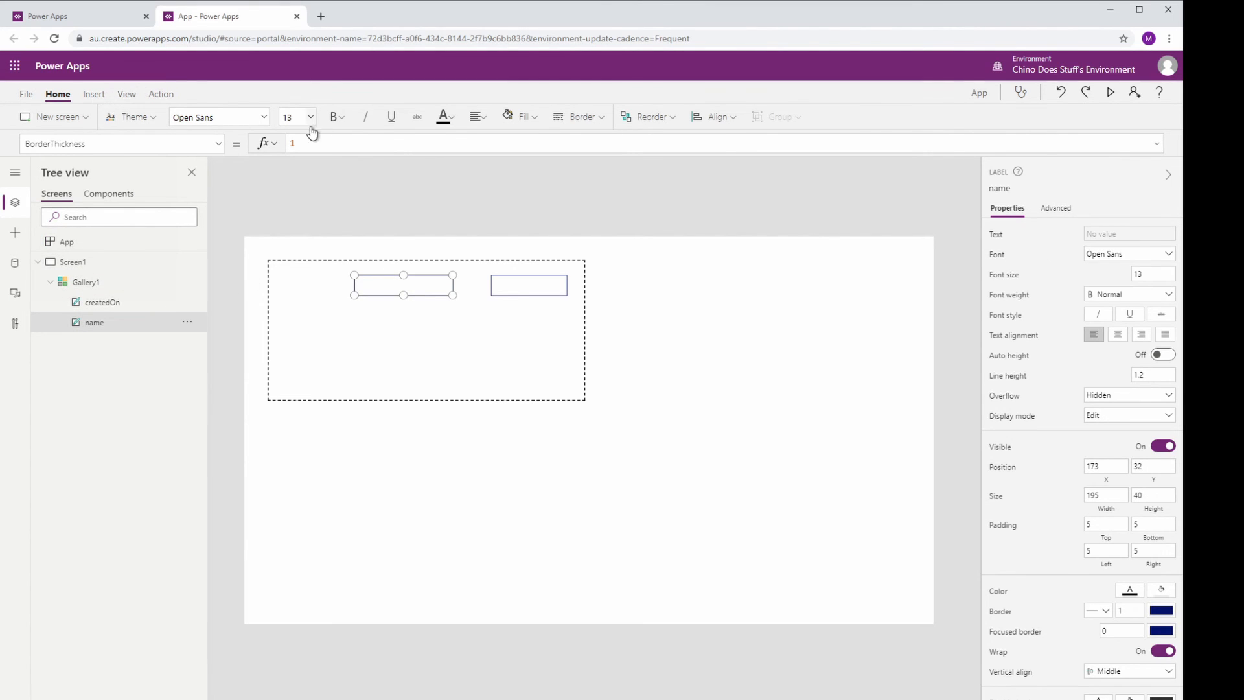
{"action": "left_click", "coordinate": [94, 96]}
{"action": "left_click", "coordinate": [121, 122]}
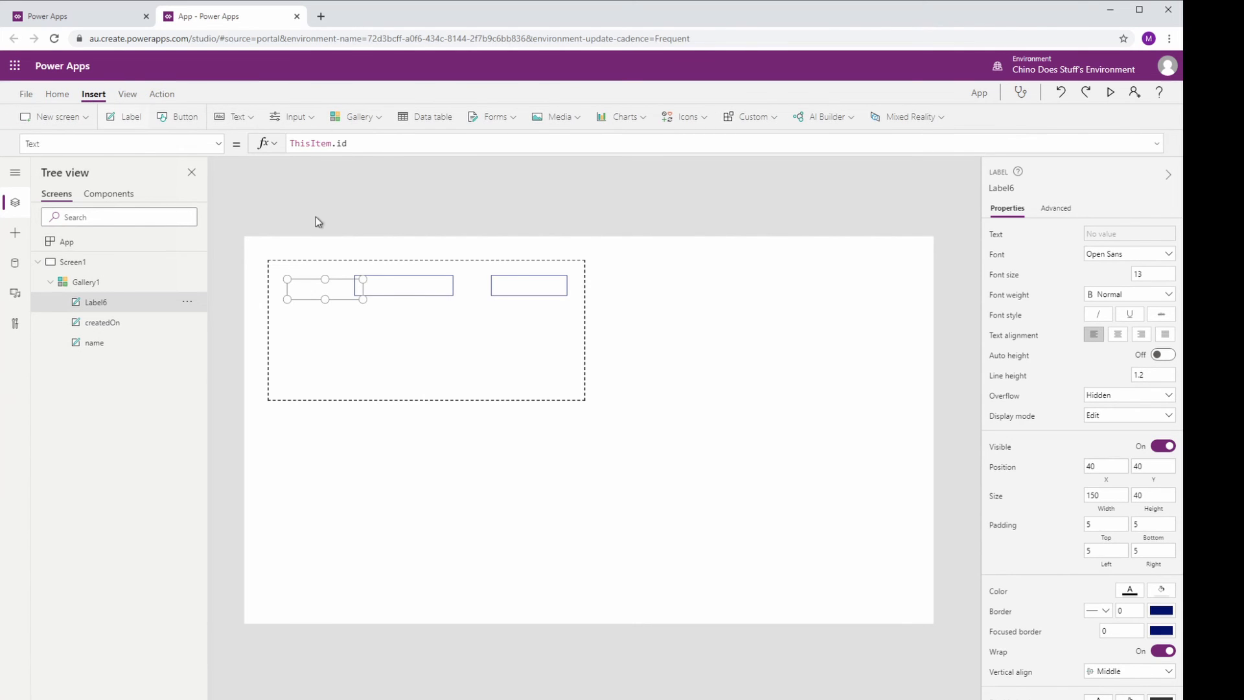
{"action": "left_click_drag", "start_coordinate": [353, 286], "coordinate": [323, 293]}
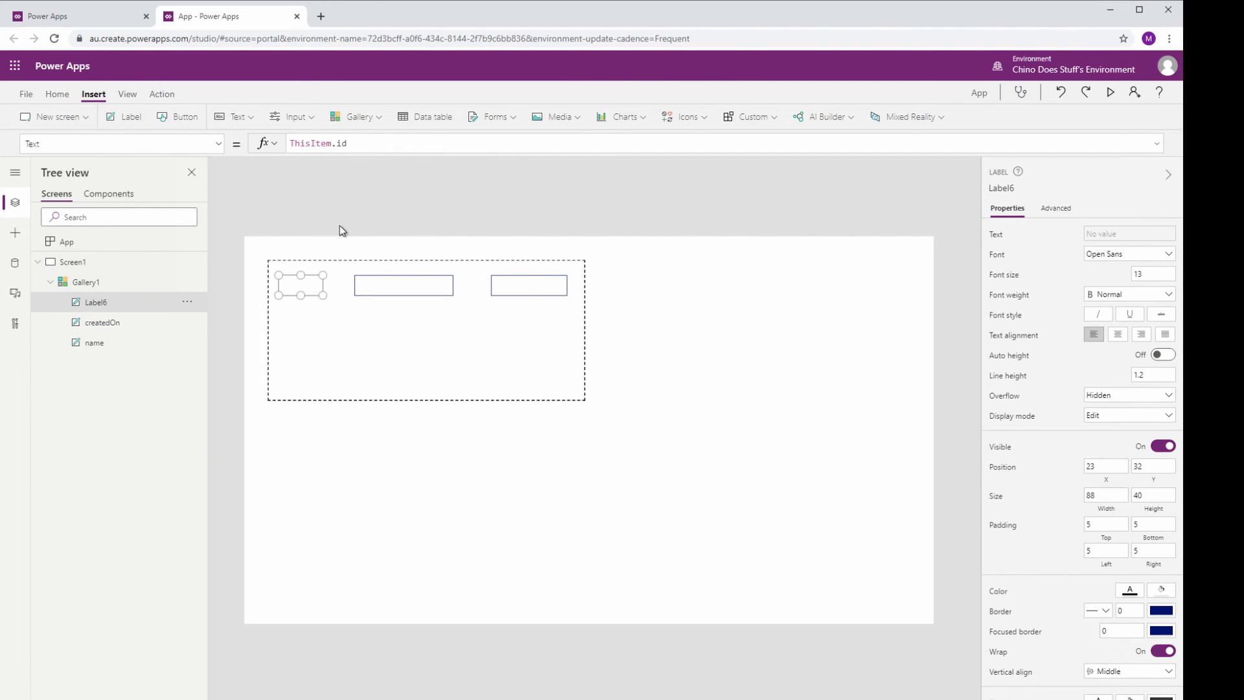
Step: Shrink Gallery1's template size to about 111 and the gallery's height to about 362
{"action": "left_click", "coordinate": [436, 385]}
{"action": "left_click_drag", "start_coordinate": [424, 400], "coordinate": [418, 316]}
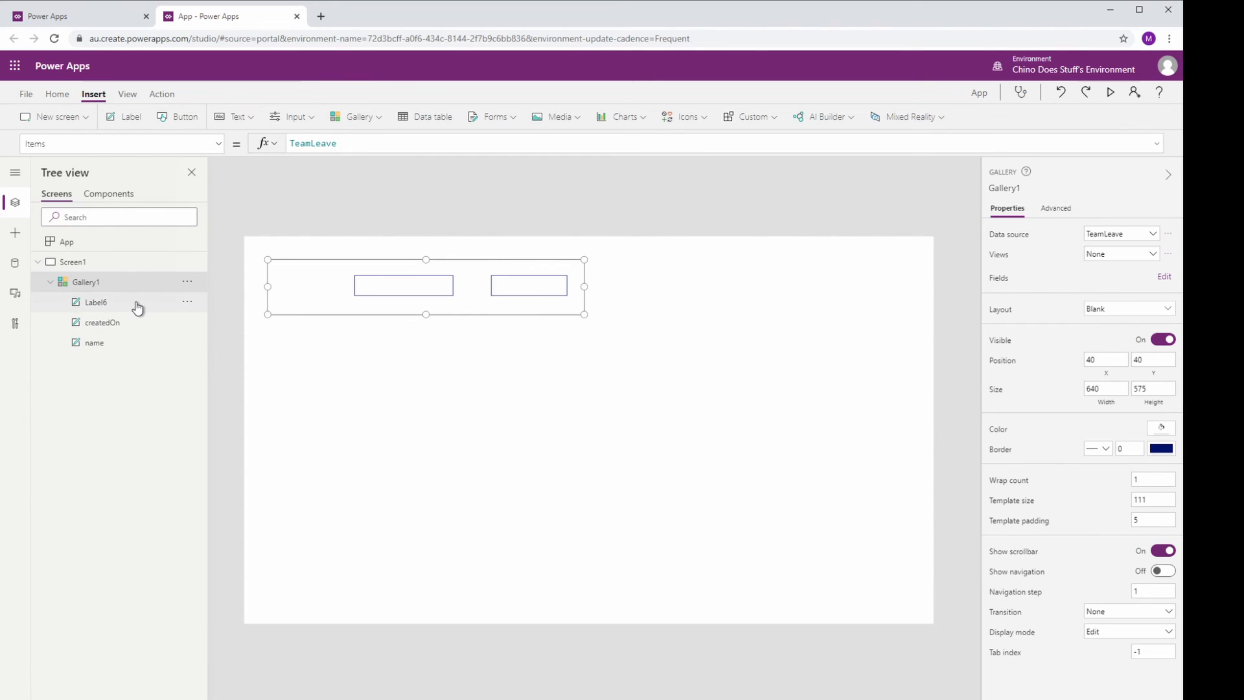
{"action": "left_click", "coordinate": [151, 328]}
{"action": "left_click", "coordinate": [104, 287]}
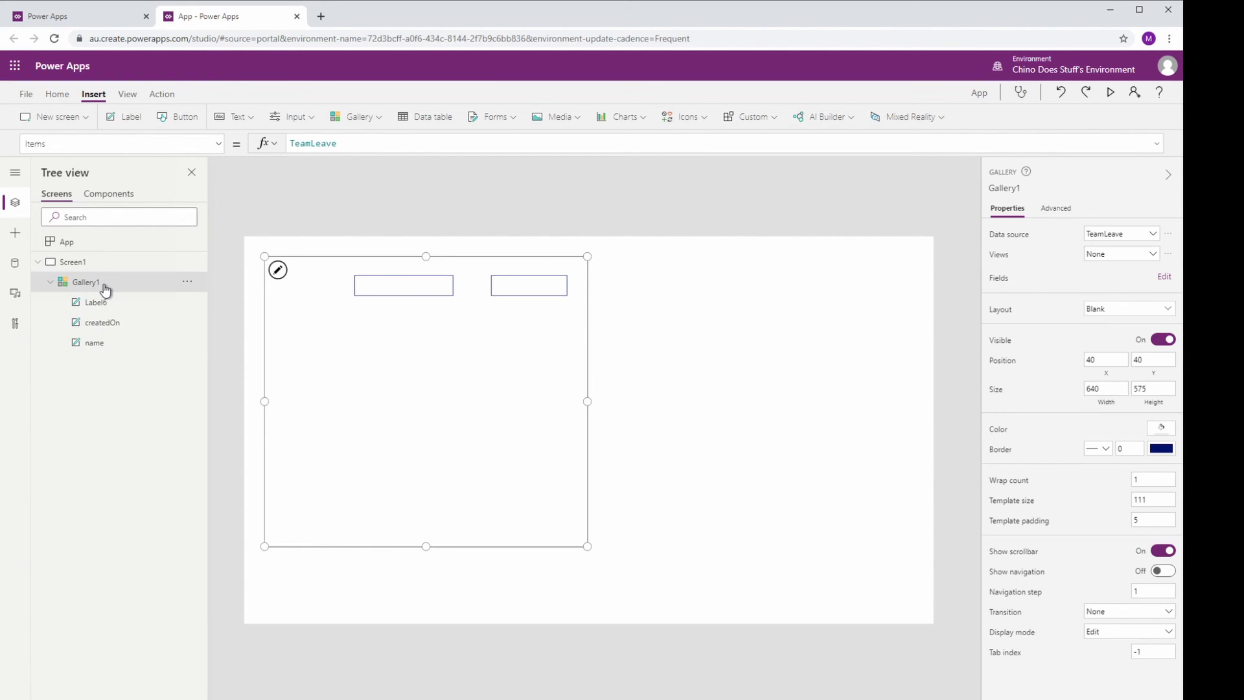
{"action": "left_click", "coordinate": [114, 304]}
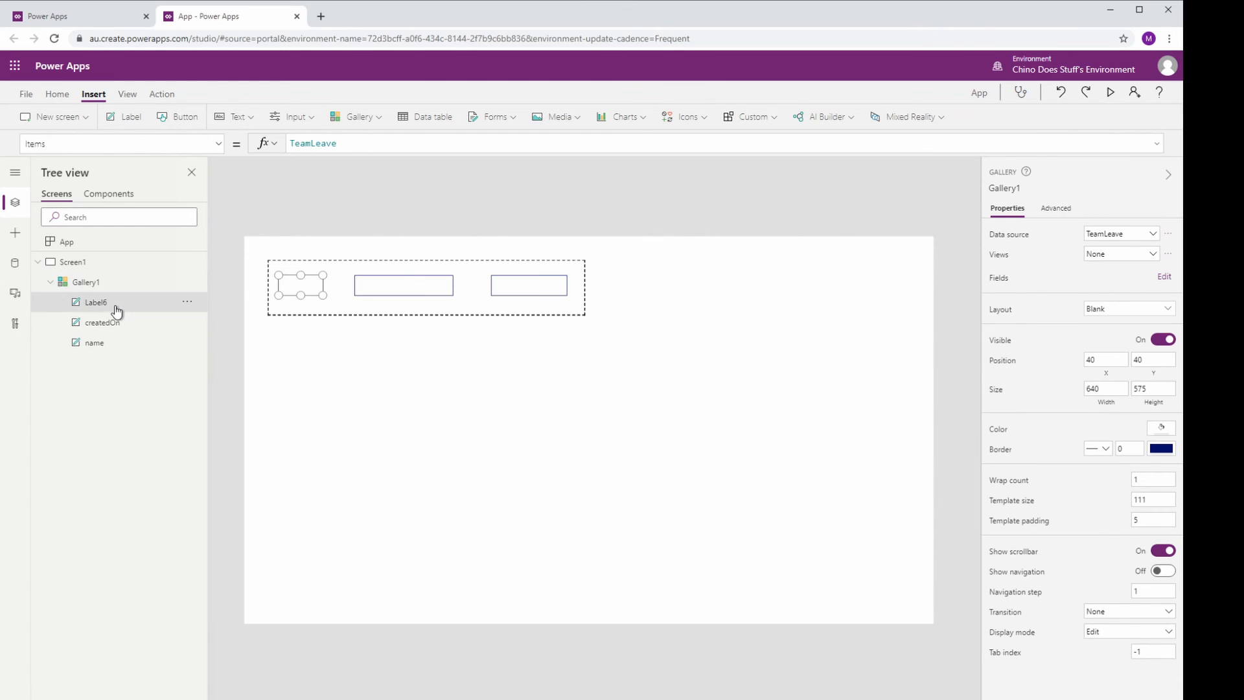
{"action": "left_click", "coordinate": [333, 346]}
{"action": "left_click_drag", "start_coordinate": [426, 546], "coordinate": [415, 438]}
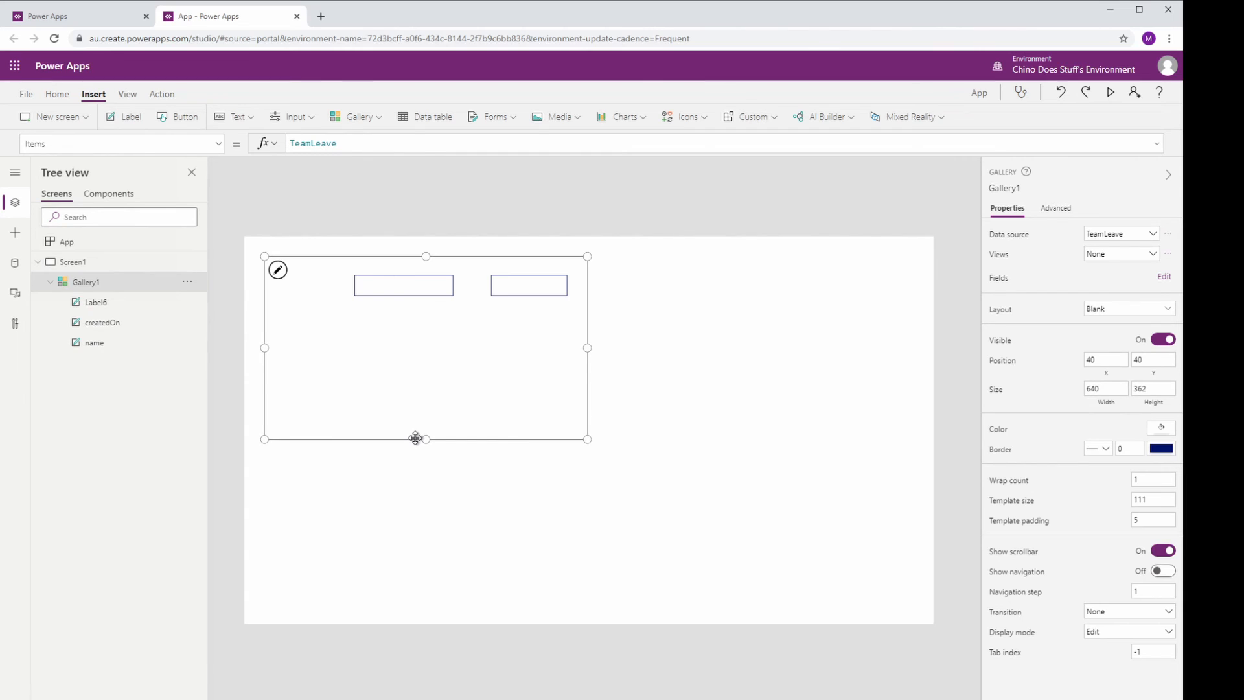
{"action": "left_click", "coordinate": [406, 489]}
{"action": "left_click", "coordinate": [383, 350]}
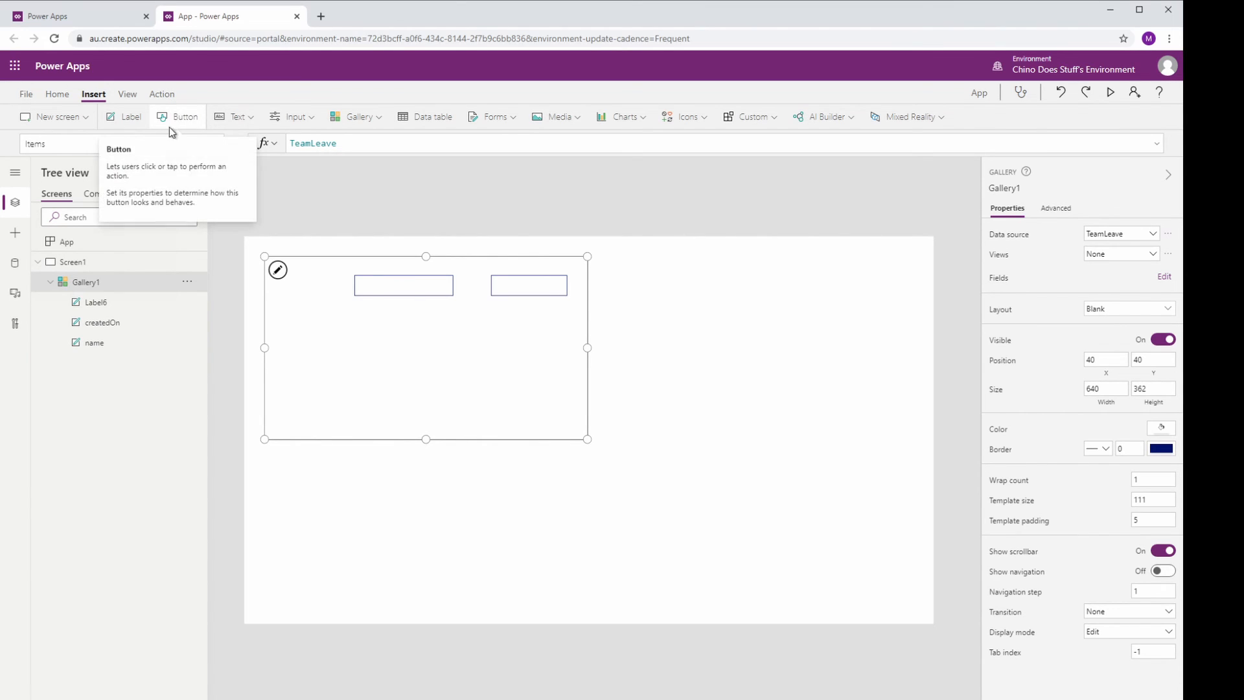
Step: Collapse Gallery1 in the control hierarchy and add a new blank screen to the app
{"action": "left_click", "coordinate": [50, 283]}
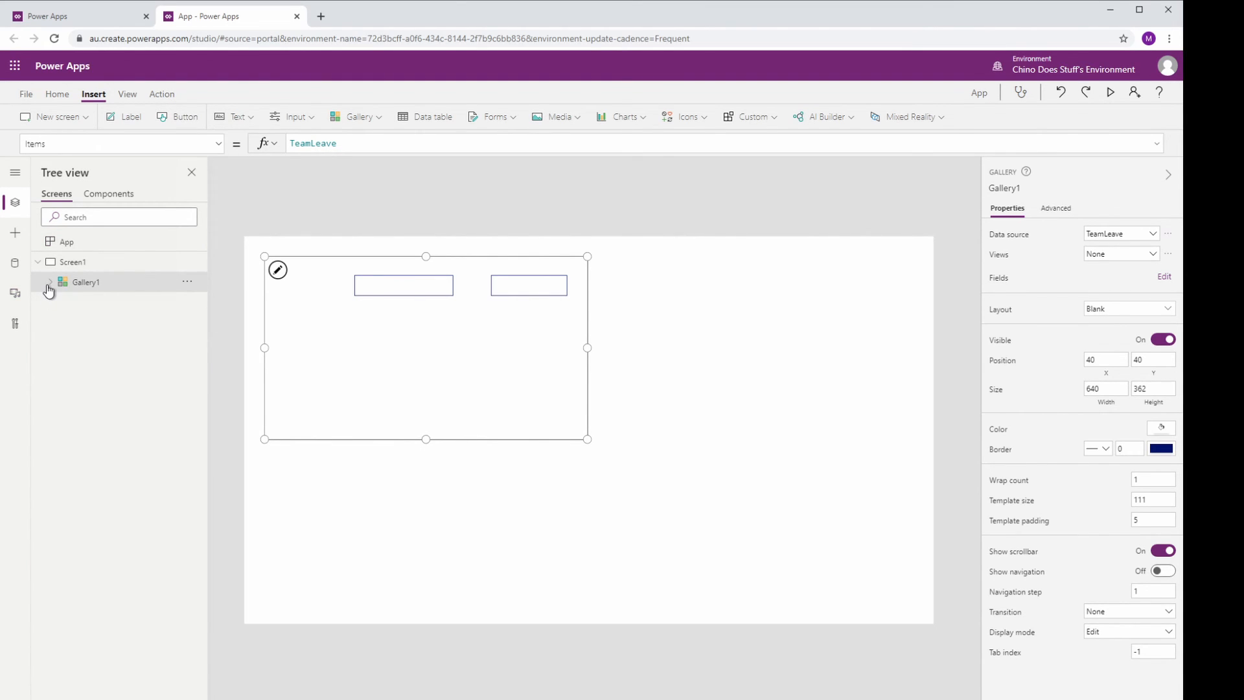
{"action": "left_click", "coordinate": [81, 262]}
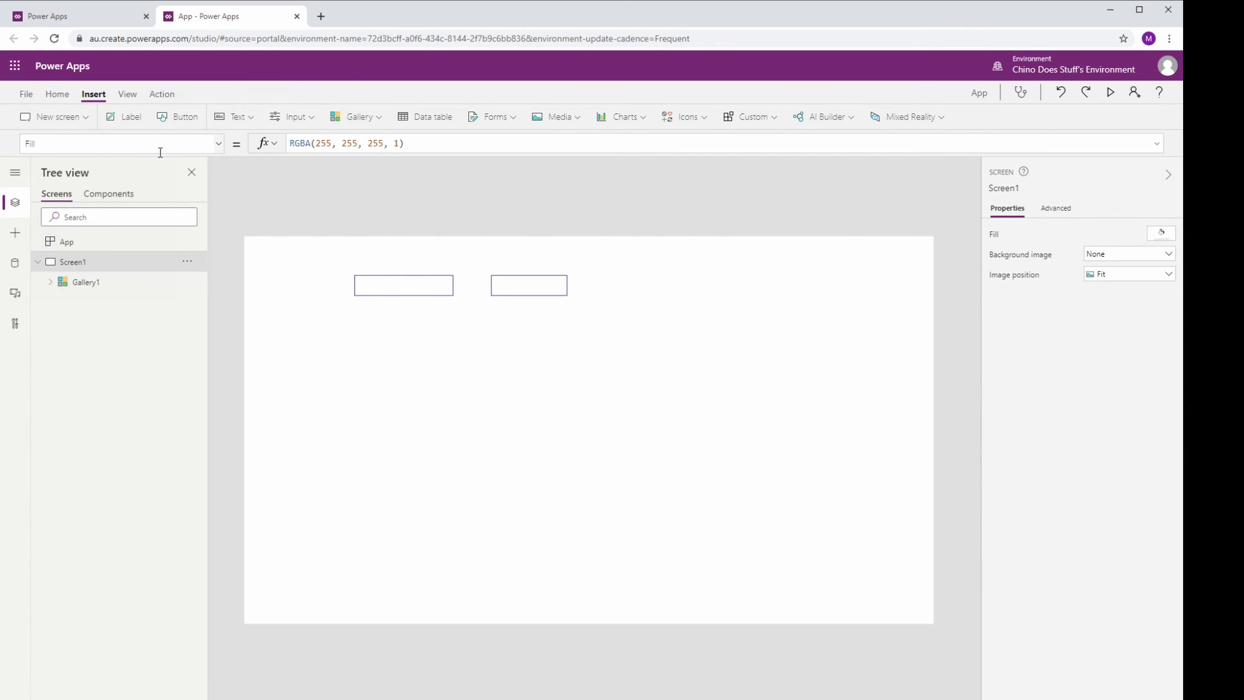
{"action": "left_click", "coordinate": [73, 122]}
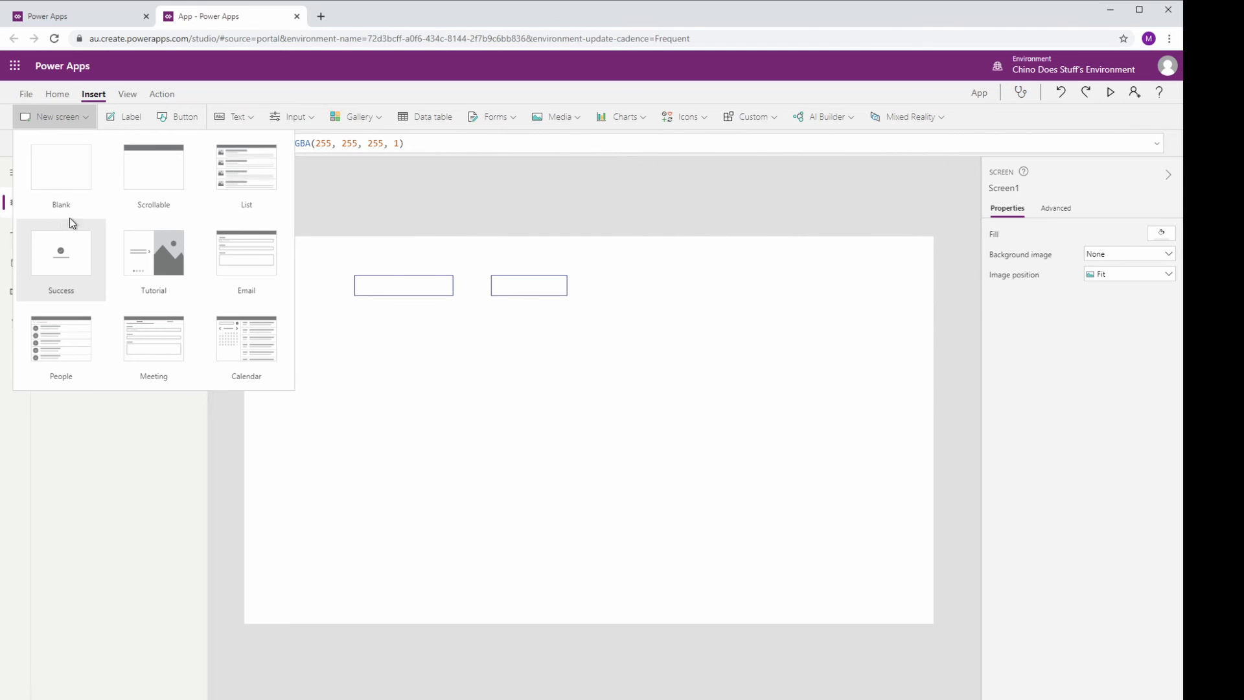
{"action": "left_click", "coordinate": [74, 189]}
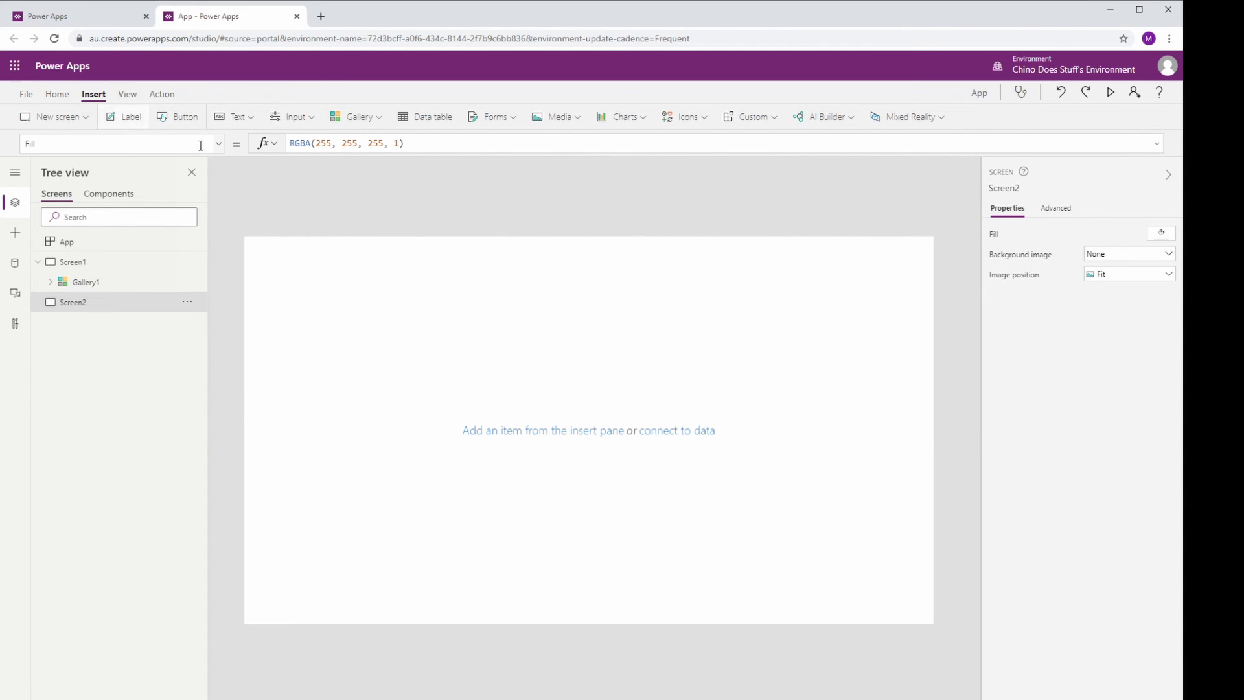
Step: Add a label with the text "Name" to Screen2 at about X 112, Y 128
{"action": "left_click", "coordinate": [132, 119]}
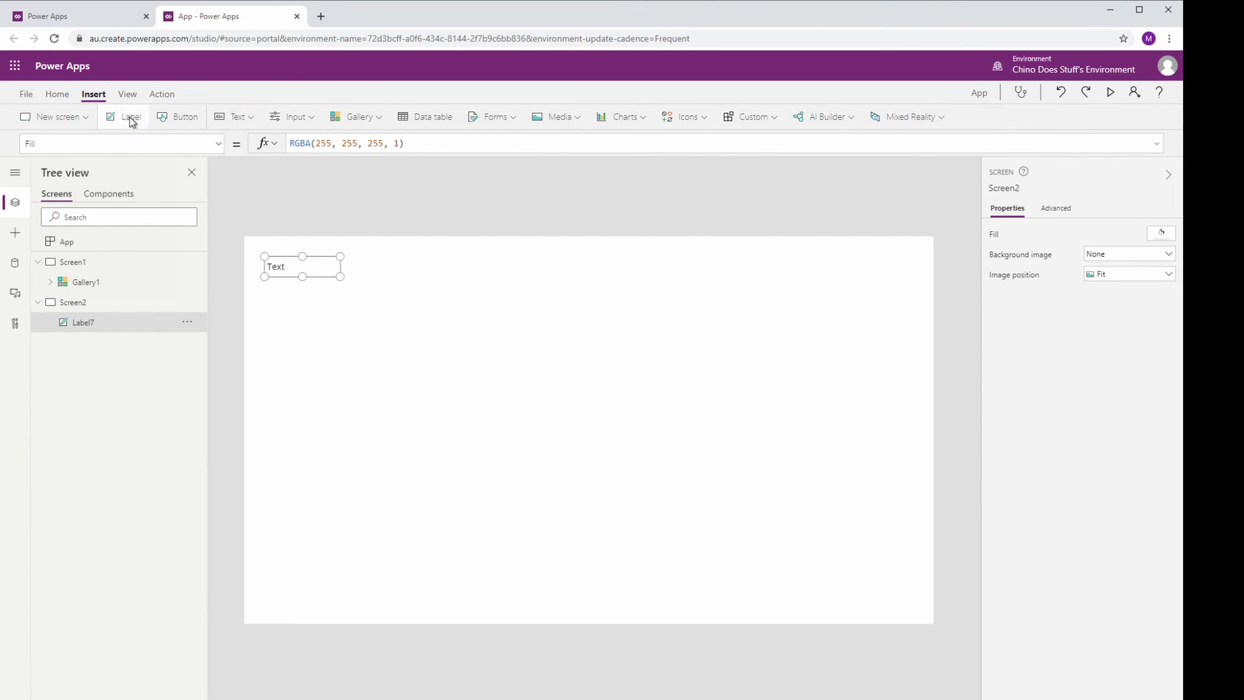
{"action": "left_click_drag", "start_coordinate": [313, 266], "coordinate": [350, 310]}
{"action": "double_click", "coordinate": [309, 143]}
{"action": "type", "text": "Name"}
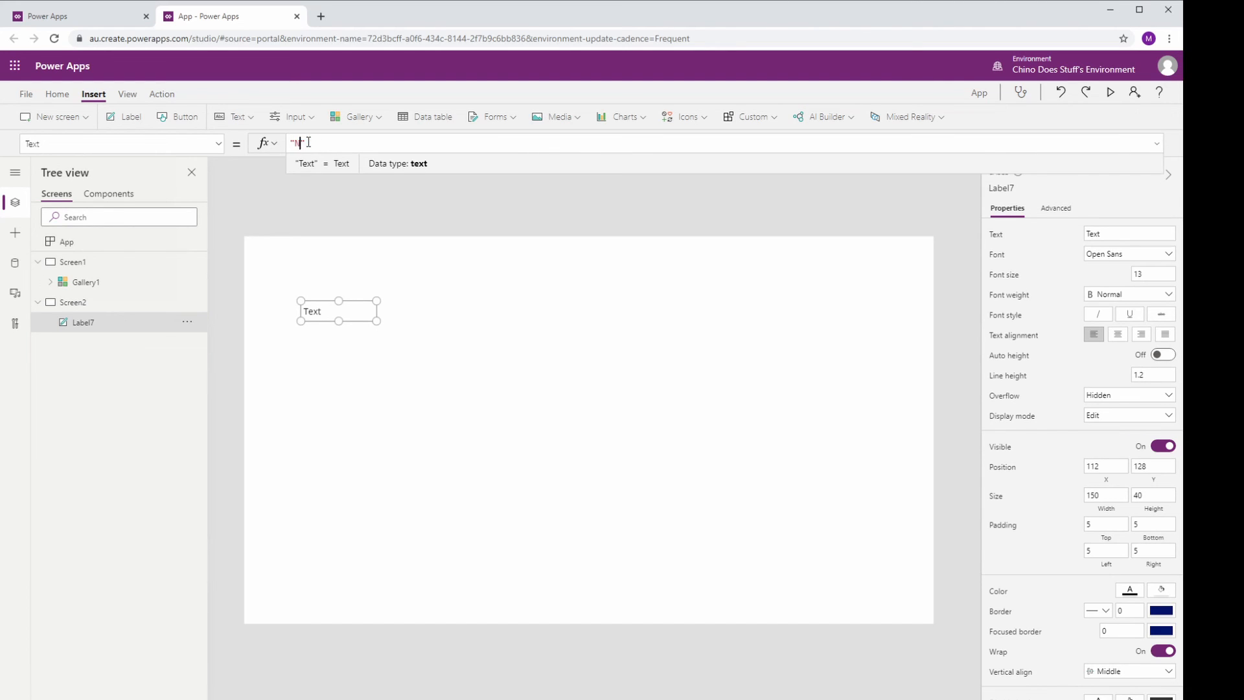
{"action": "left_click", "coordinate": [420, 379]}
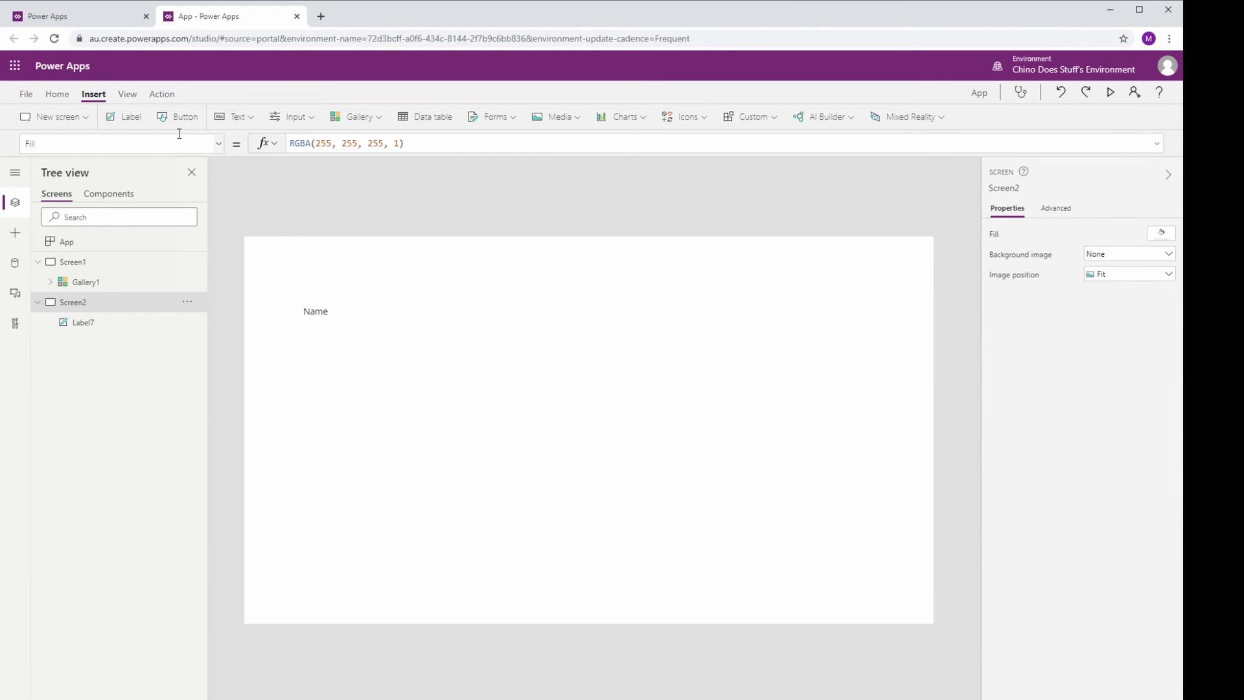
Step: Insert a text input directly below the Name label on Screen2, at about X 112, Y 180
{"action": "left_click", "coordinate": [238, 118]}
{"action": "left_click", "coordinate": [235, 164]}
{"action": "left_click_drag", "start_coordinate": [344, 275], "coordinate": [375, 340]}
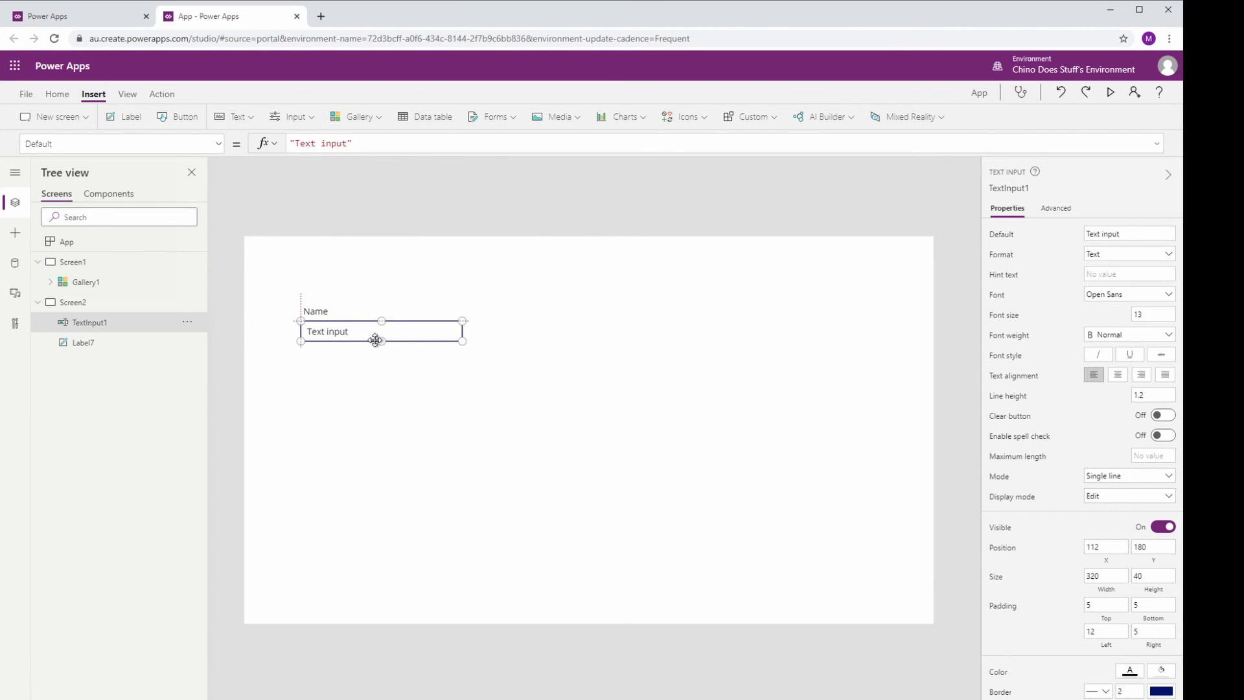
{"action": "left_click", "coordinate": [374, 392]}
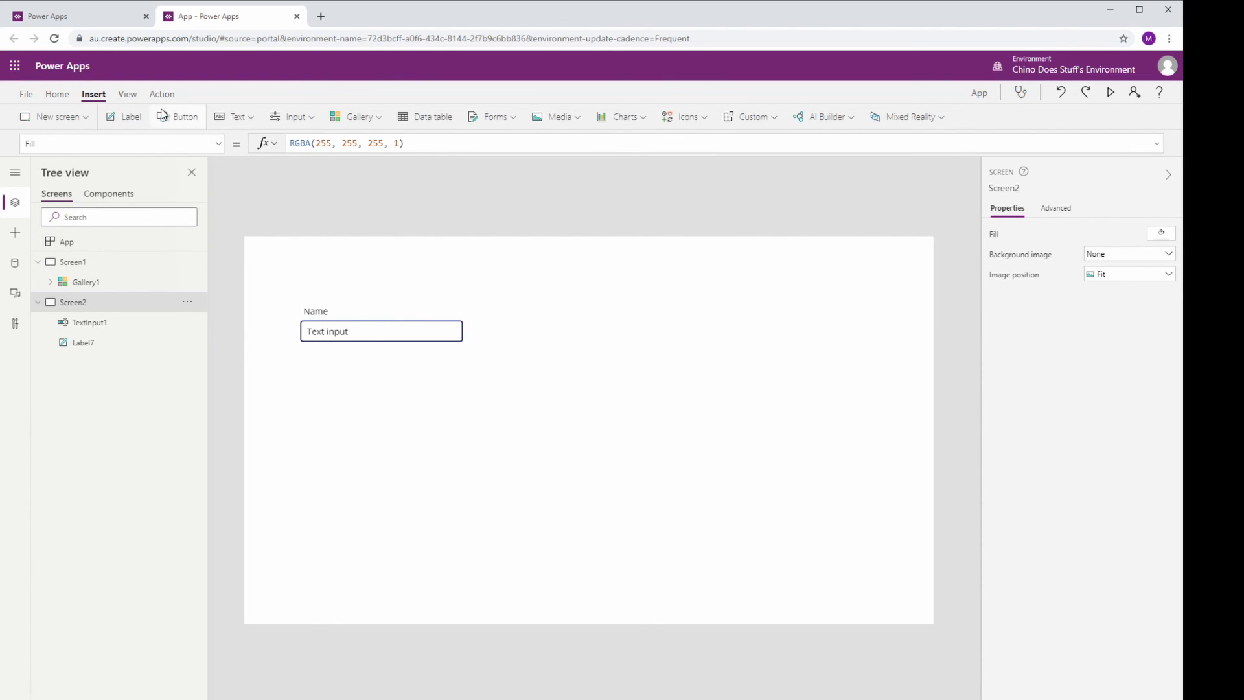
Step: Add a button to Screen2 at about X 484, Y 316 and set its text to Submit
{"action": "left_click", "coordinate": [126, 95]}
{"action": "left_click", "coordinate": [92, 96]}
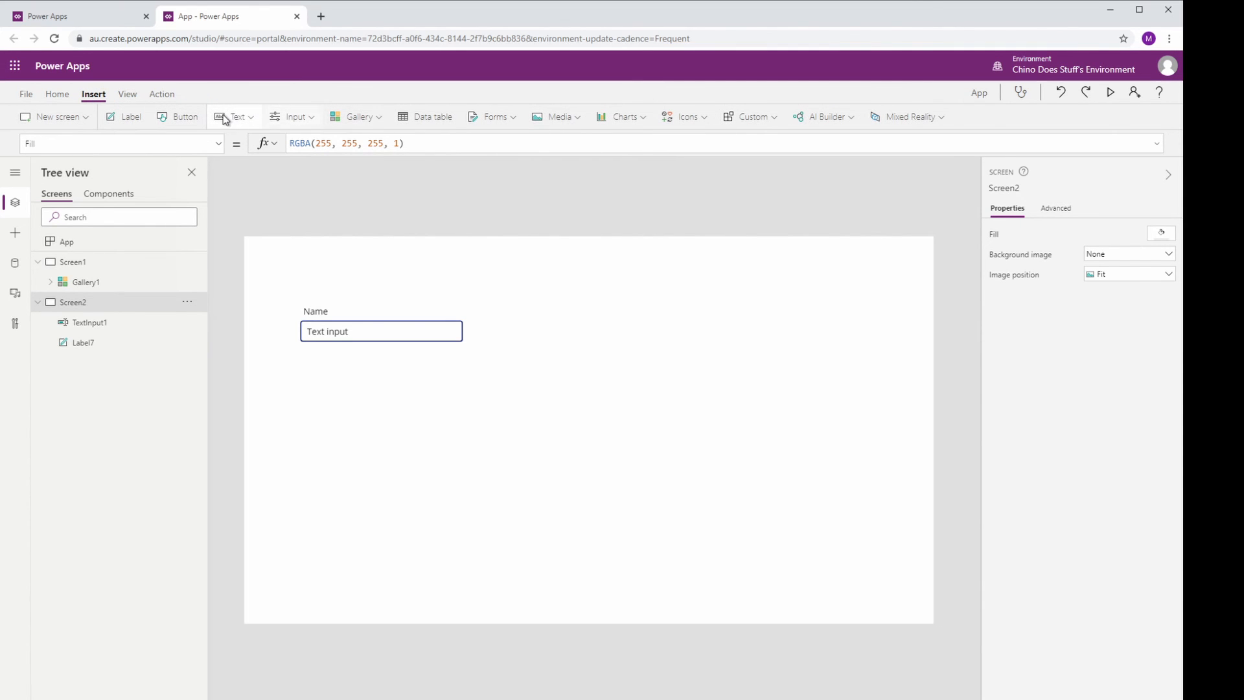
{"action": "left_click", "coordinate": [193, 122]}
{"action": "left_click_drag", "start_coordinate": [320, 266], "coordinate": [536, 417]}
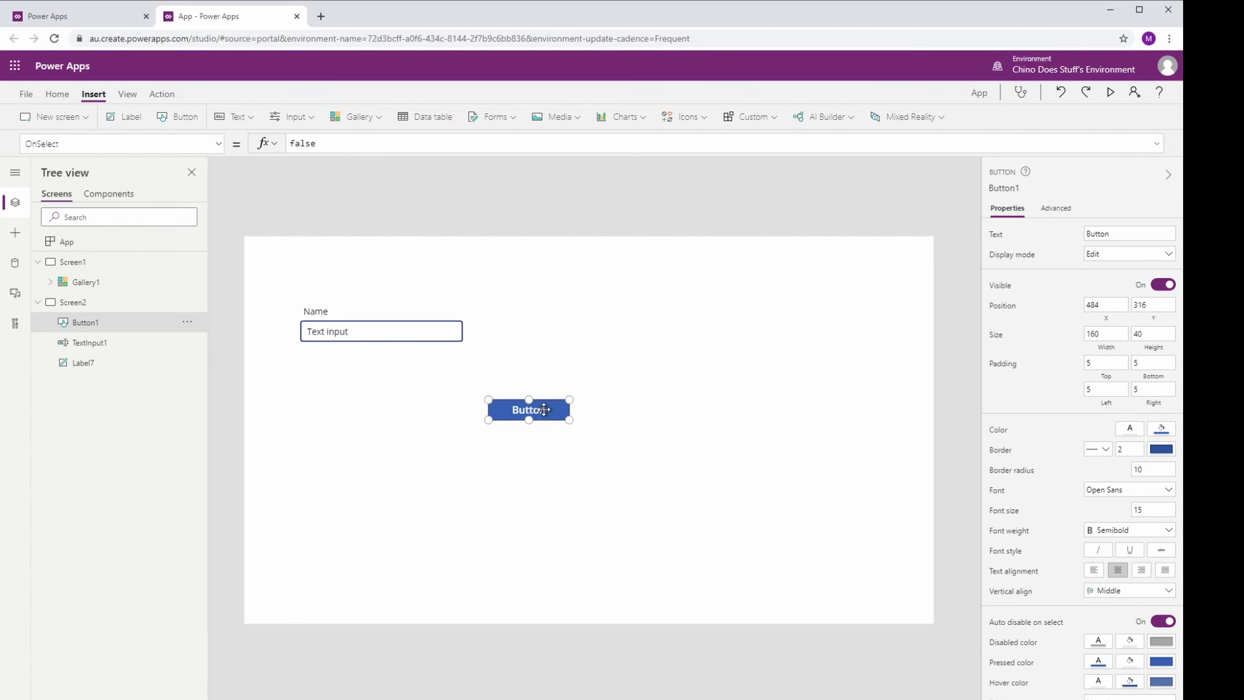
{"action": "left_click", "coordinate": [1087, 232]}
{"action": "type", "text": "Submit"}
{"action": "left_click", "coordinate": [891, 409]}
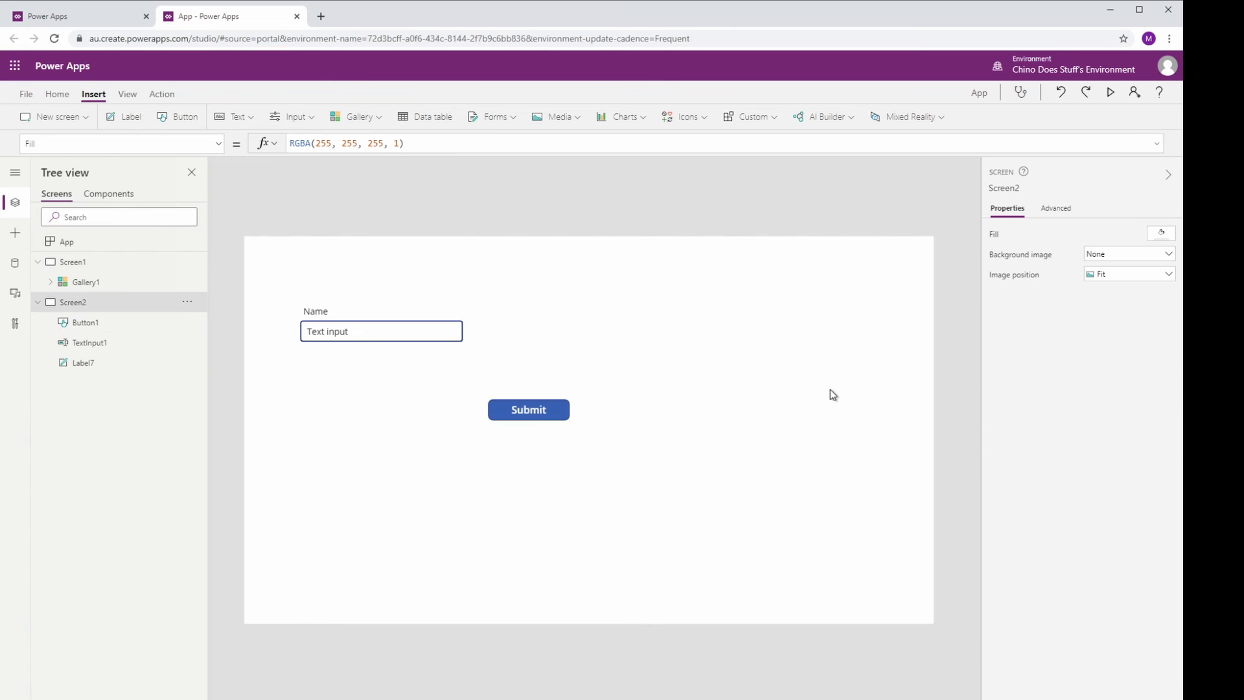
Step: Copy the Name label, text input and Submit button from Screen2, and delete that screen
{"action": "left_click_drag", "start_coordinate": [698, 479], "coordinate": [279, 281]}
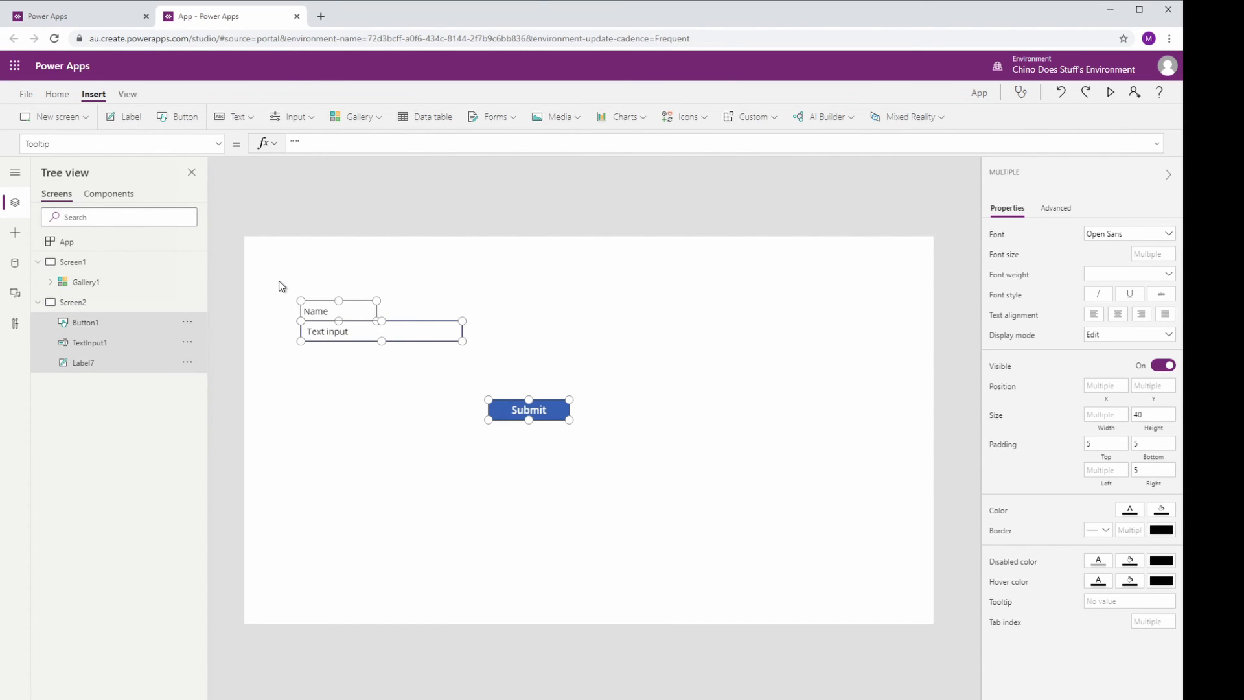
{"action": "left_click", "coordinate": [70, 303]}
{"action": "left_click", "coordinate": [186, 303]}
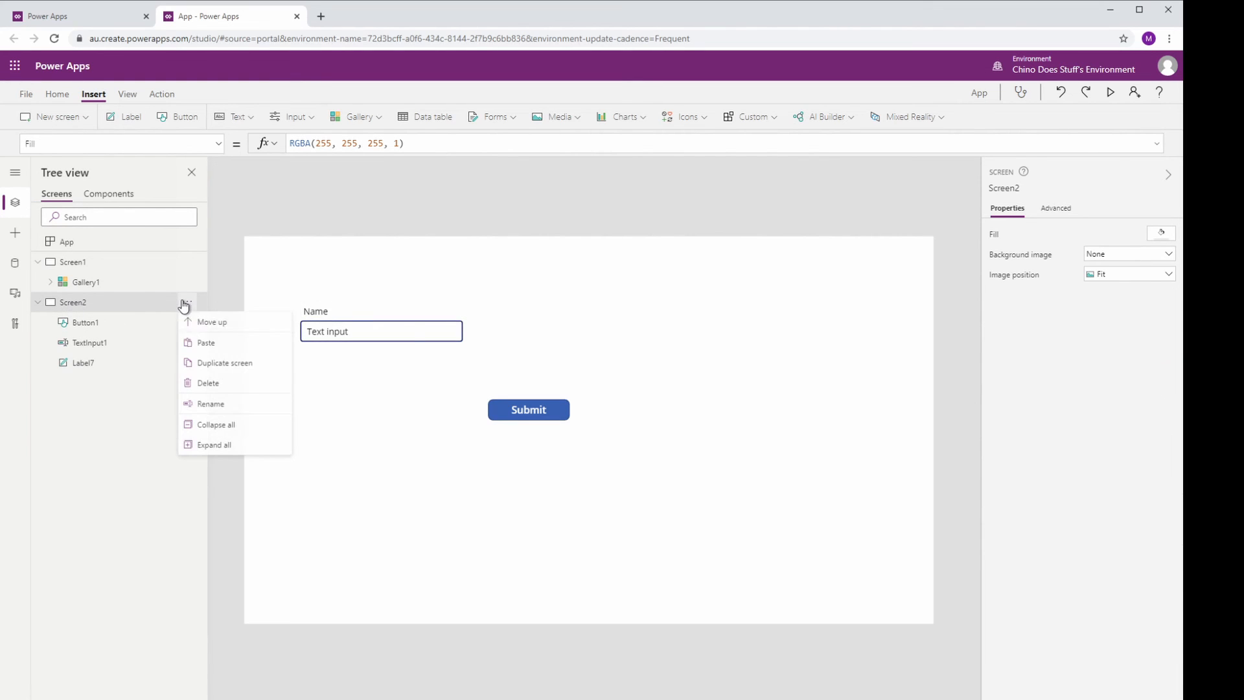
{"action": "left_click", "coordinate": [213, 383]}
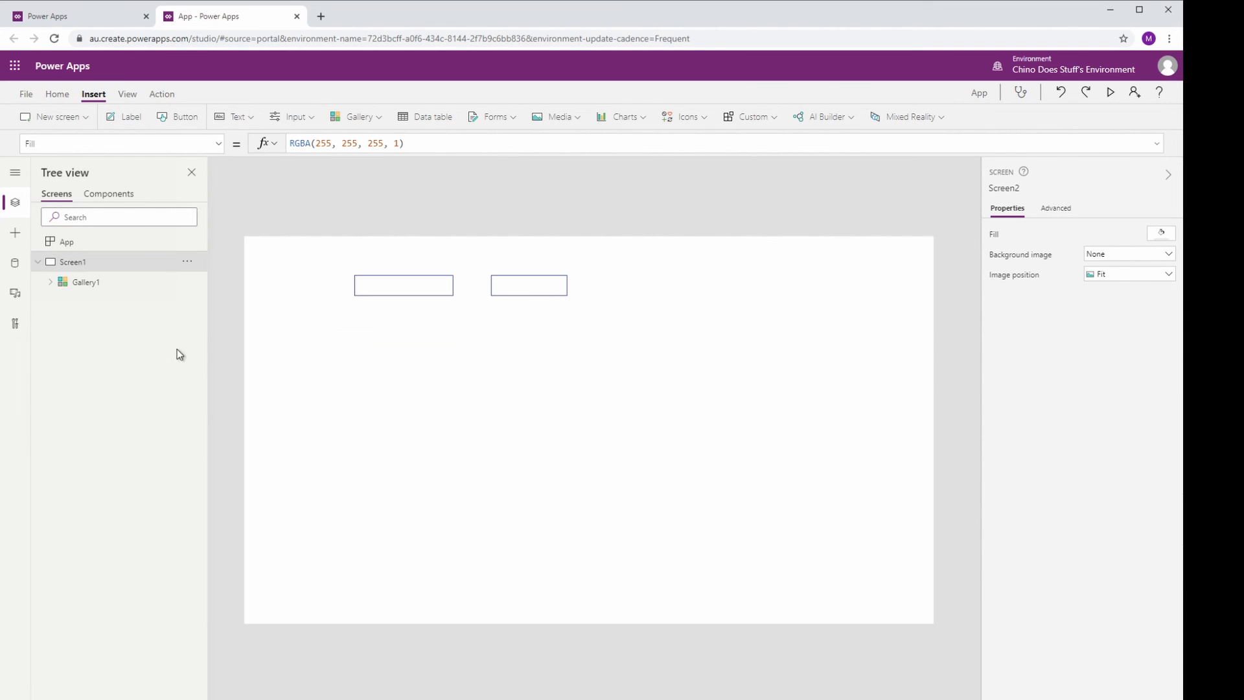
Step: Give Gallery1 on Screen1 a border with a thickness of 1
{"action": "left_click", "coordinate": [375, 310]}
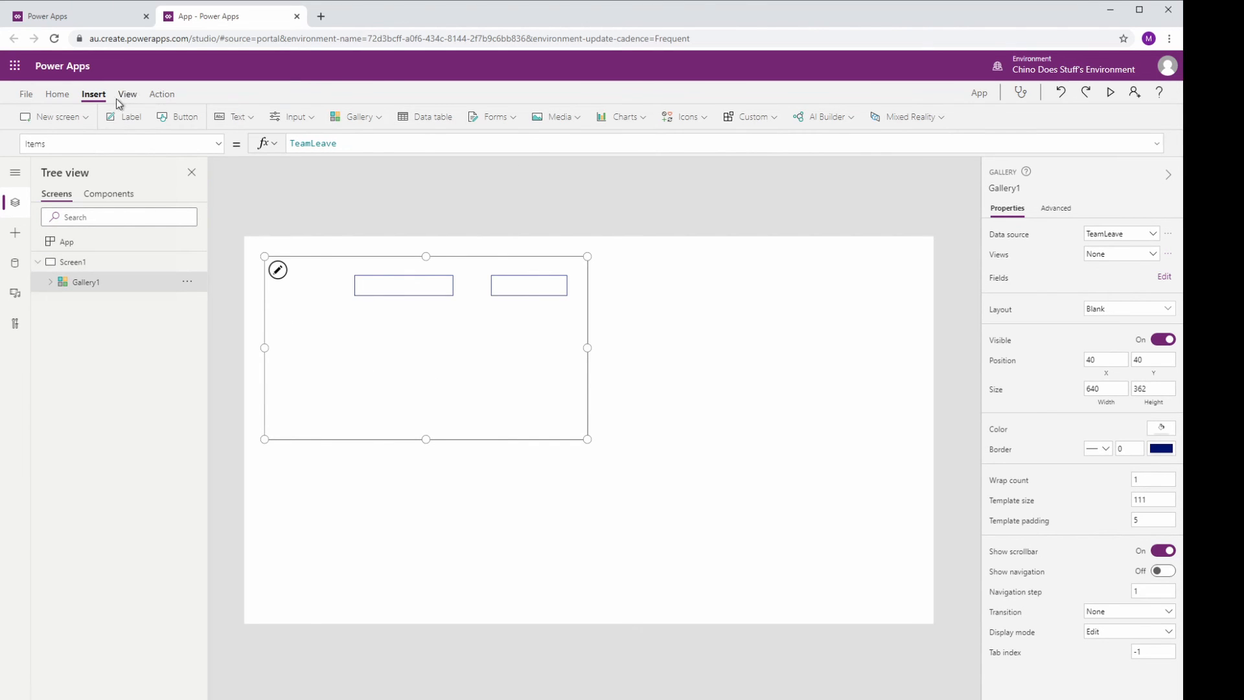
{"action": "left_click", "coordinate": [57, 95]}
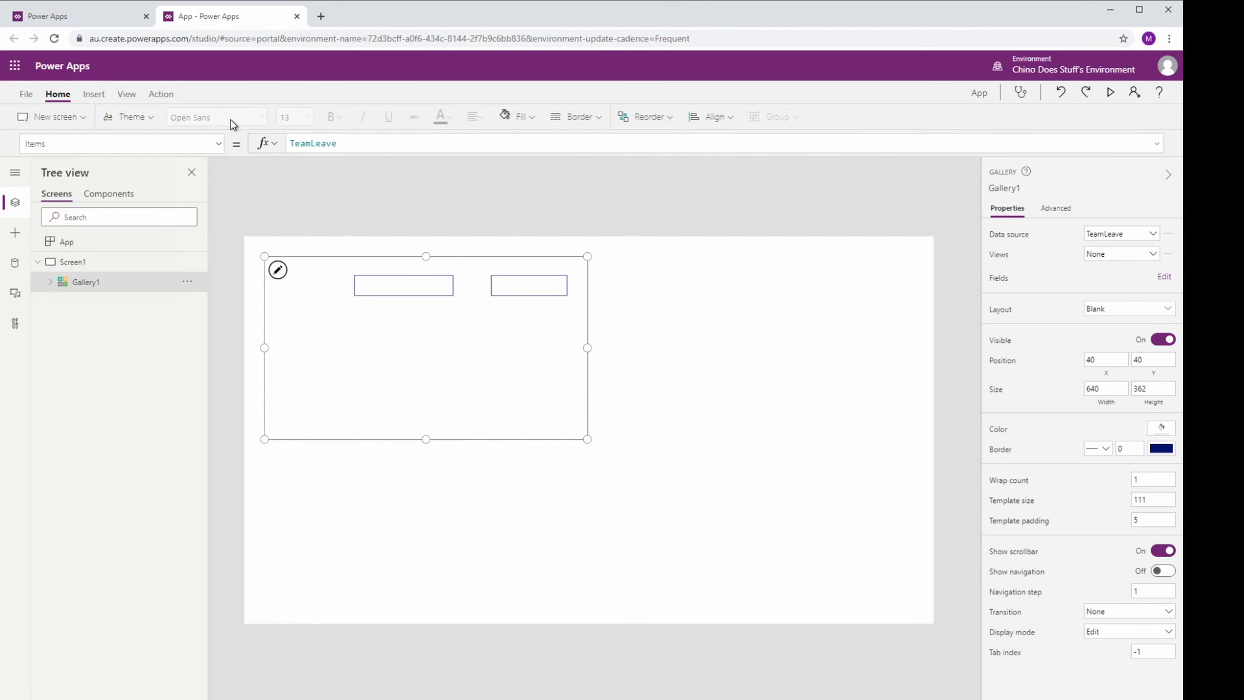
{"action": "left_click", "coordinate": [597, 118]}
{"action": "left_click", "coordinate": [692, 190]}
{"action": "left_click", "coordinate": [656, 335]}
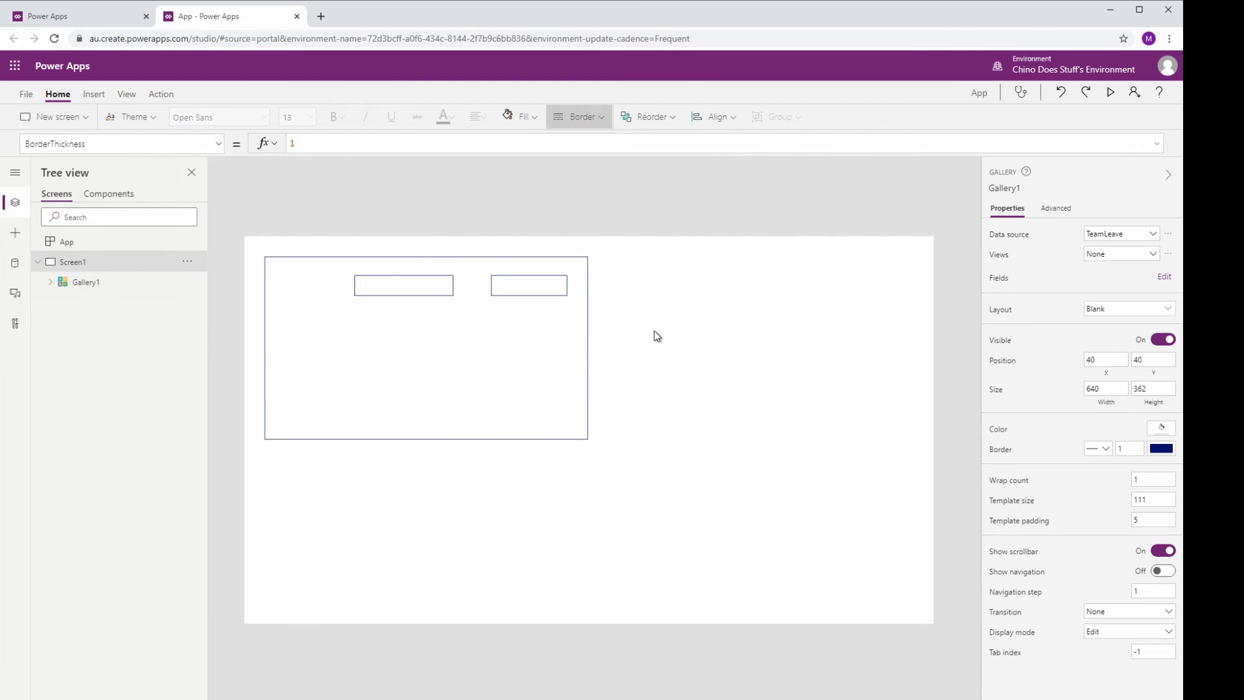
{"action": "left_click", "coordinate": [486, 352]}
{"action": "left_click", "coordinate": [740, 392]}
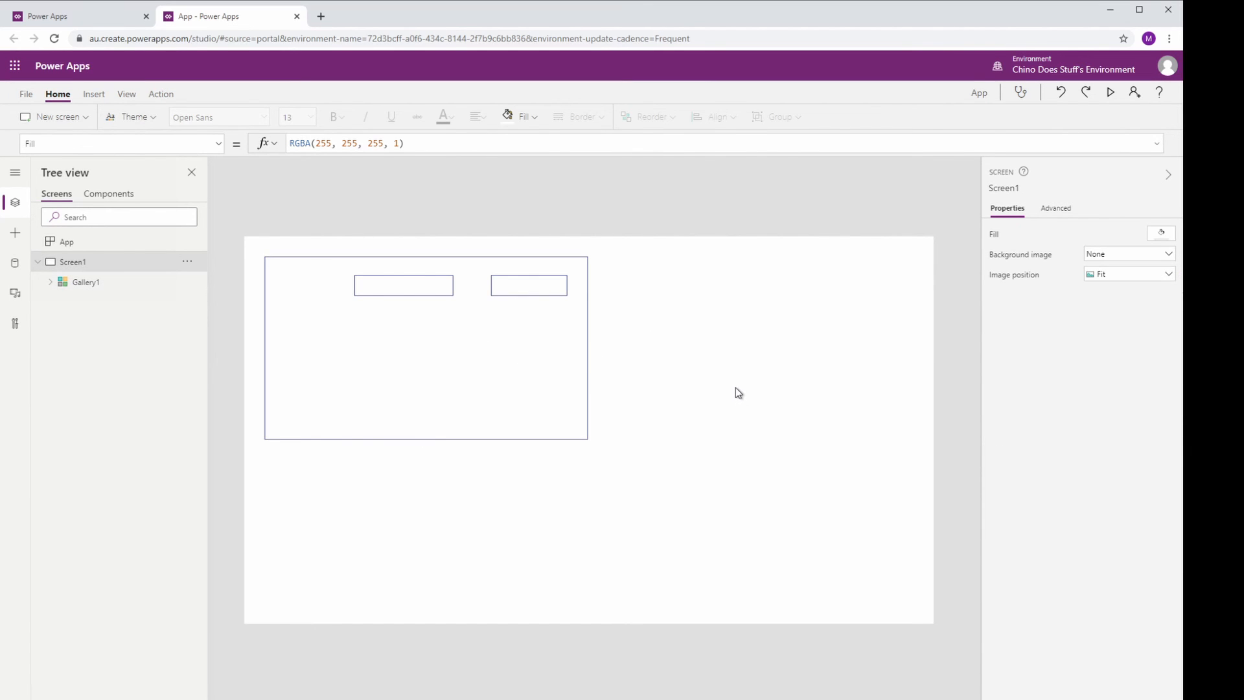
Step: Paste the copied controls into Screen1's lower right area, and place the Submit button below the text input at about X 804, Y 627
{"action": "key", "text": "ctrl+v"}
{"action": "left_click_drag", "start_coordinate": [399, 319], "coordinate": [689, 490]}
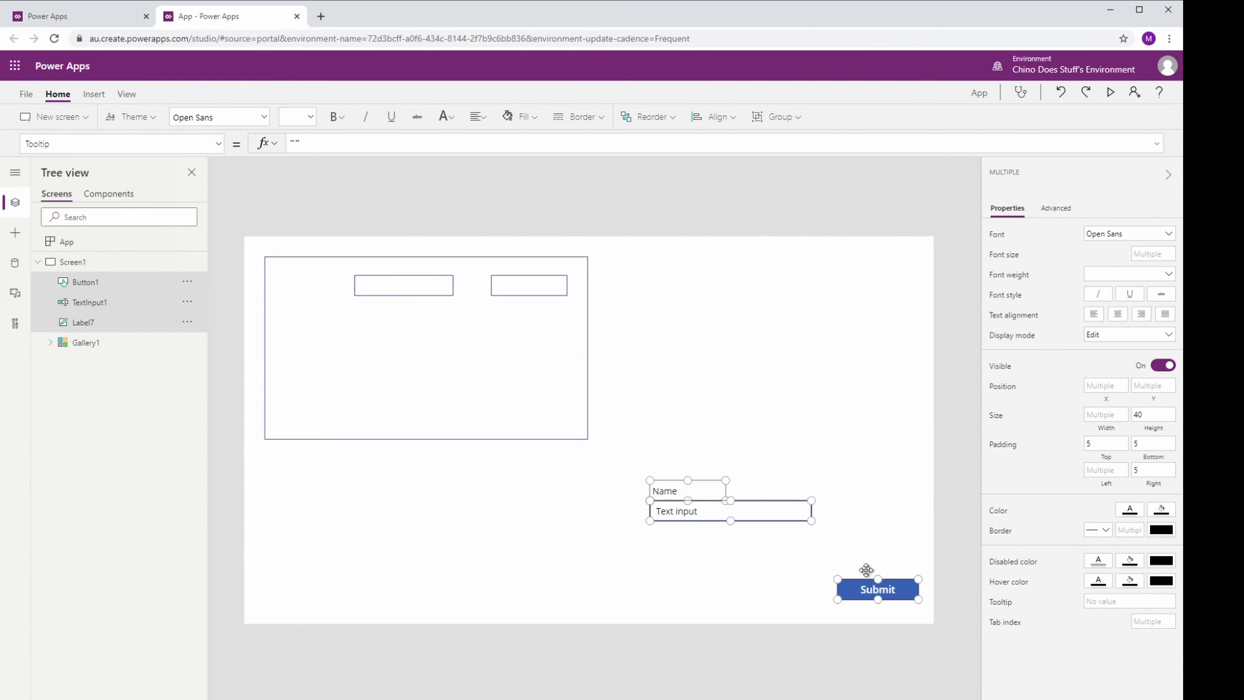
{"action": "left_click", "coordinate": [866, 570]}
{"action": "left_click_drag", "start_coordinate": [863, 596], "coordinate": [673, 566]}
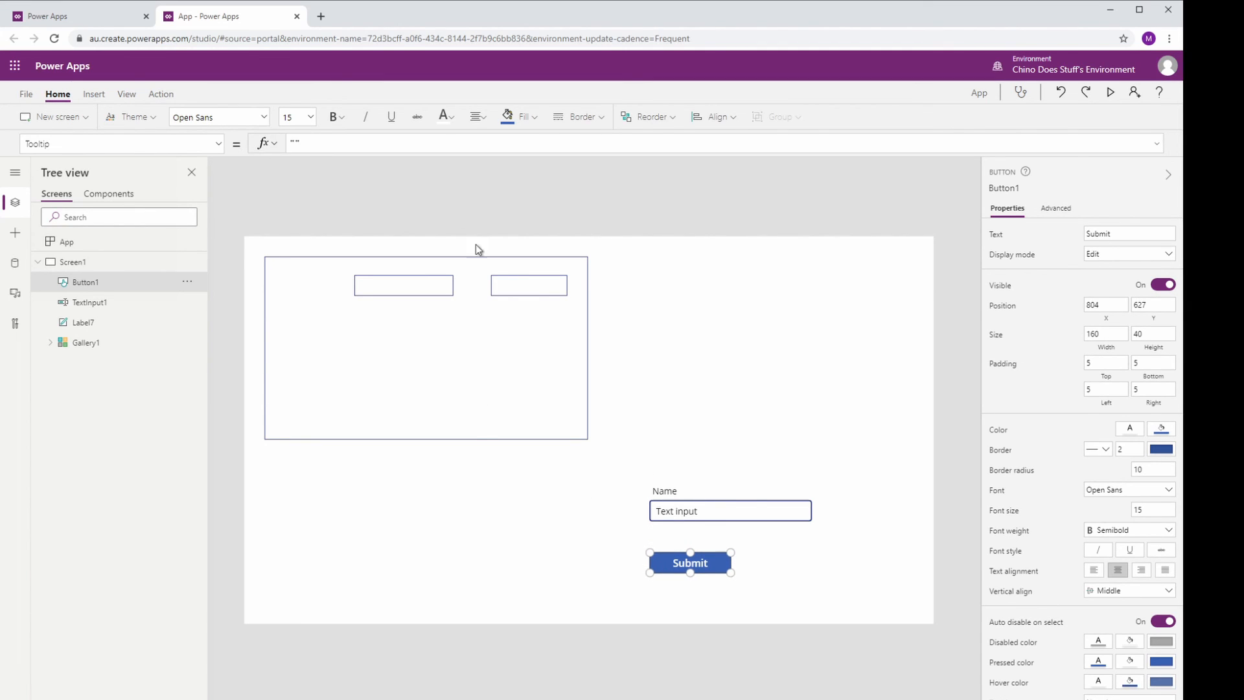
Step: Replace the Submit button's OnSelect value with the start of a Patch function
{"action": "left_click", "coordinate": [218, 148]}
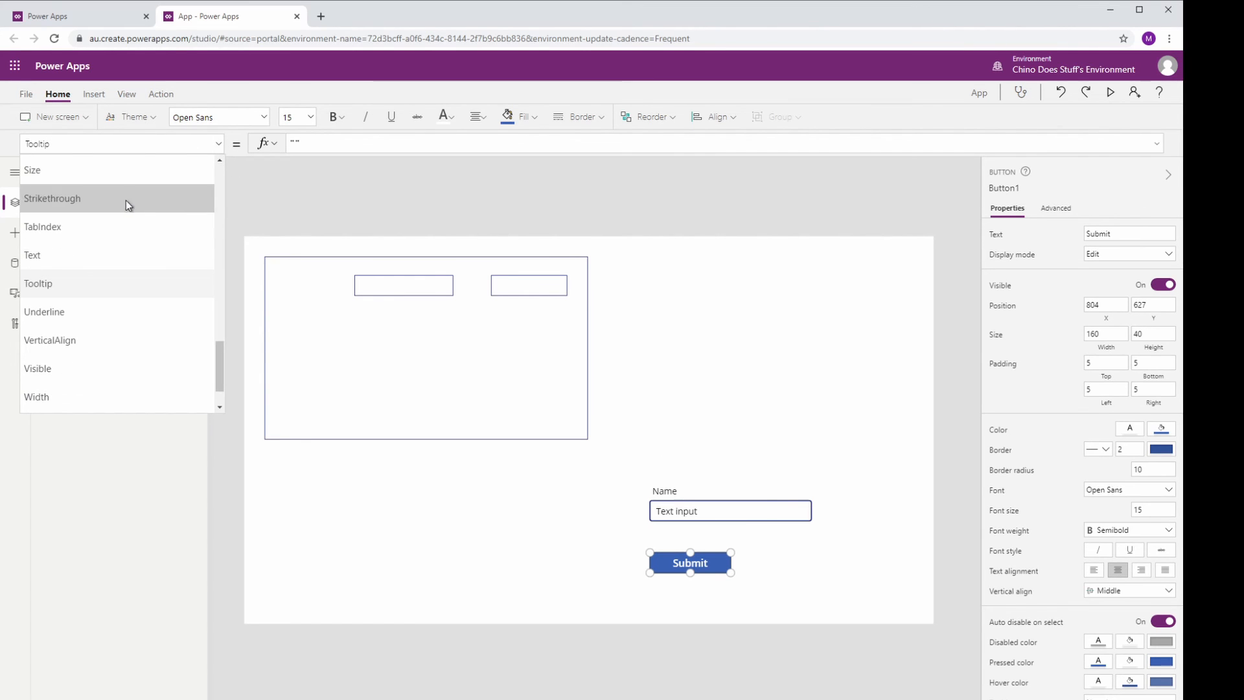
{"action": "scroll", "coordinate": [90, 280], "scroll_direction": "up", "scroll_amount": 2}
{"action": "scroll", "coordinate": [90, 285], "scroll_direction": "up", "scroll_amount": 4}
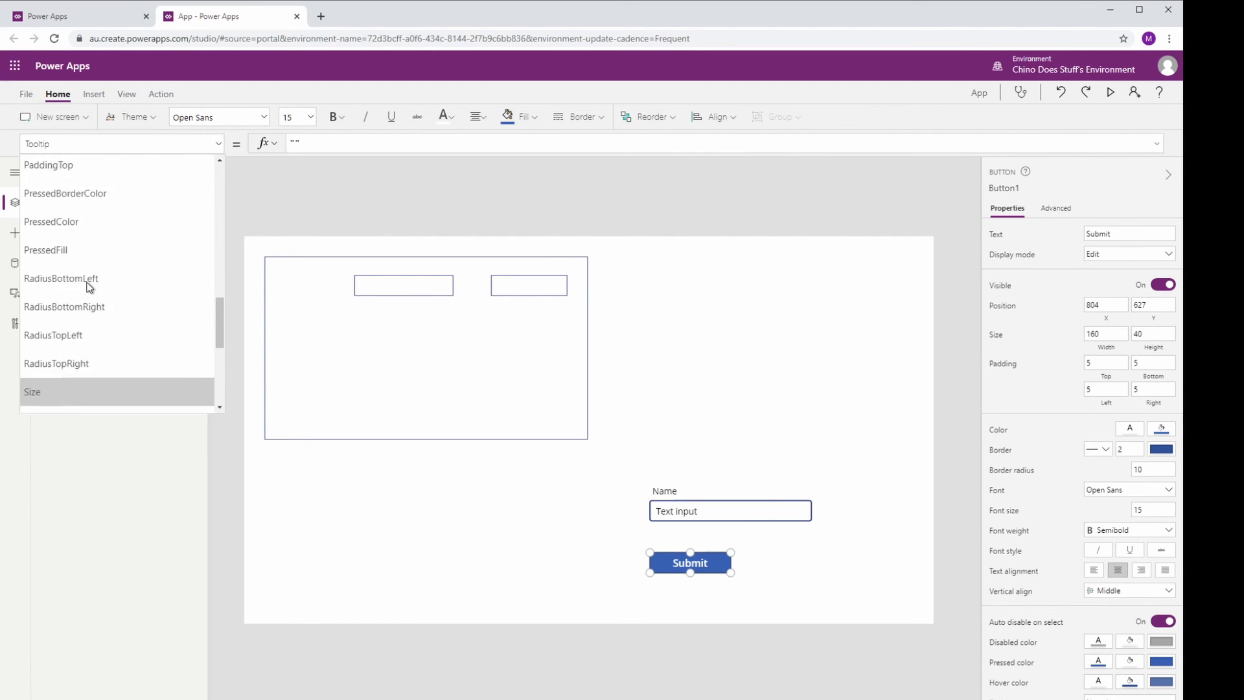
{"action": "scroll", "coordinate": [89, 287], "scroll_direction": "up", "scroll_amount": 1}
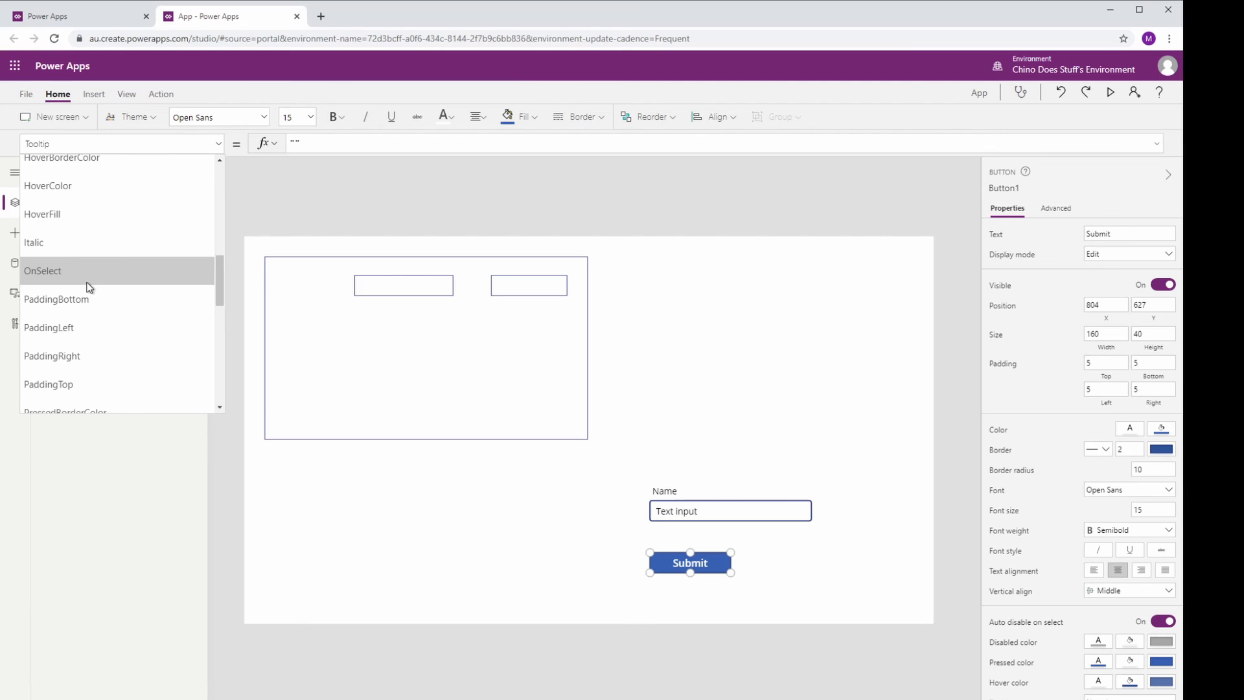
{"action": "left_click", "coordinate": [89, 272]}
{"action": "double_click", "coordinate": [311, 140]}
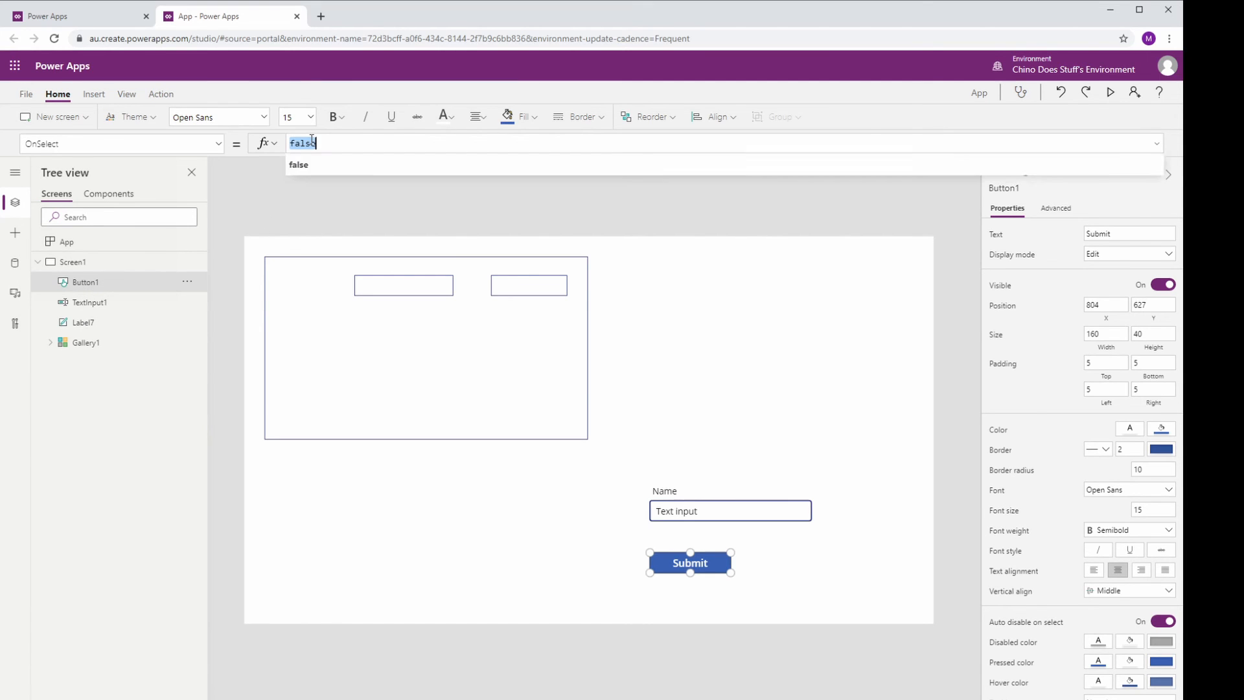
{"action": "type", "text": "pa"}
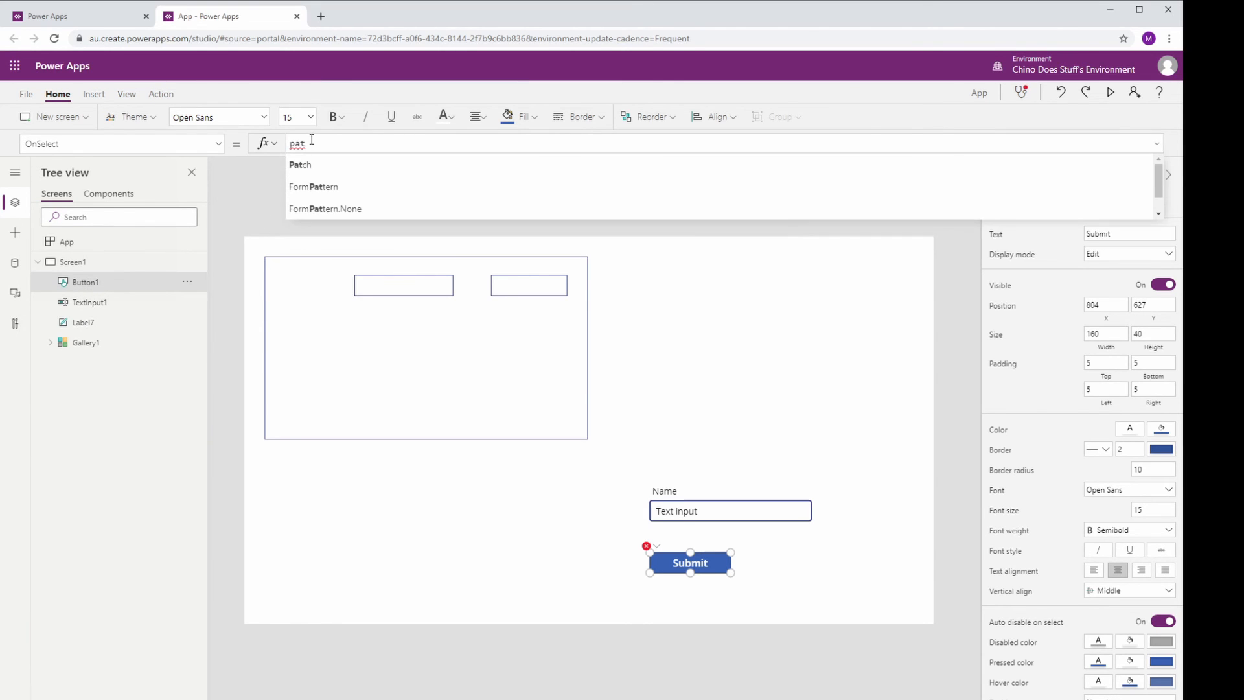
{"action": "type", "text": "t"}
{"action": "key", "text": "Tab"}
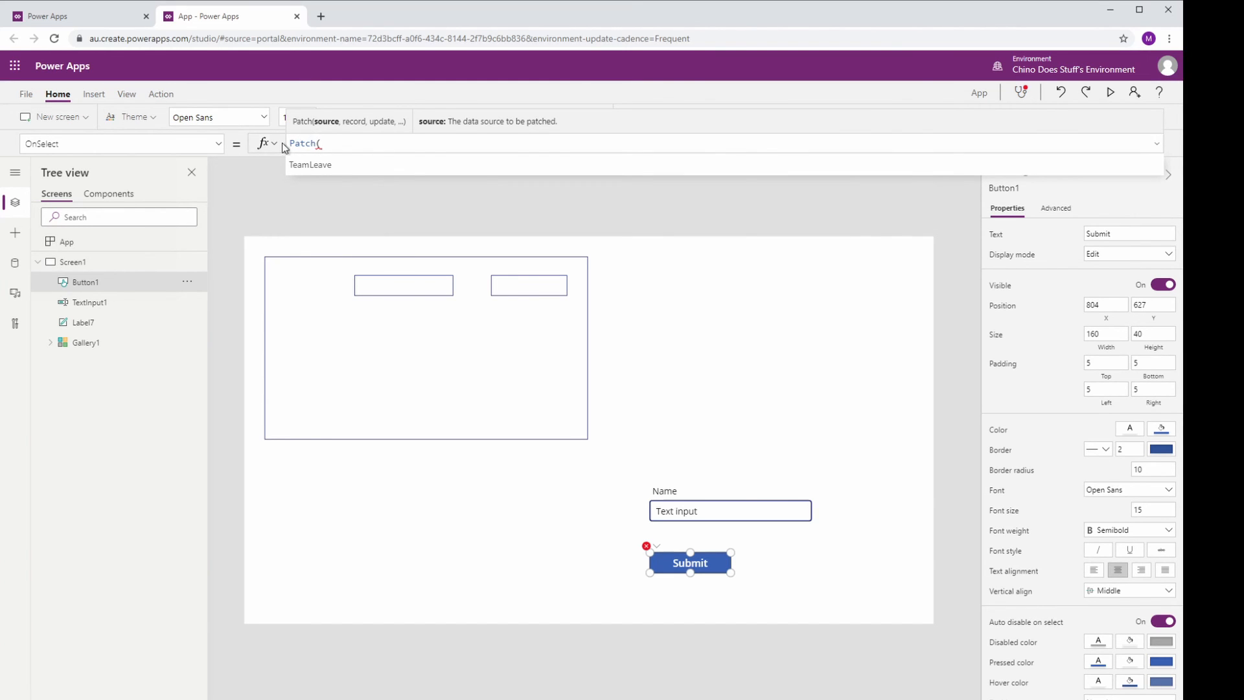
Step: Specify TeamLeave as the Patch data source and start a record containing the Name field
{"action": "left_click", "coordinate": [15, 263]}
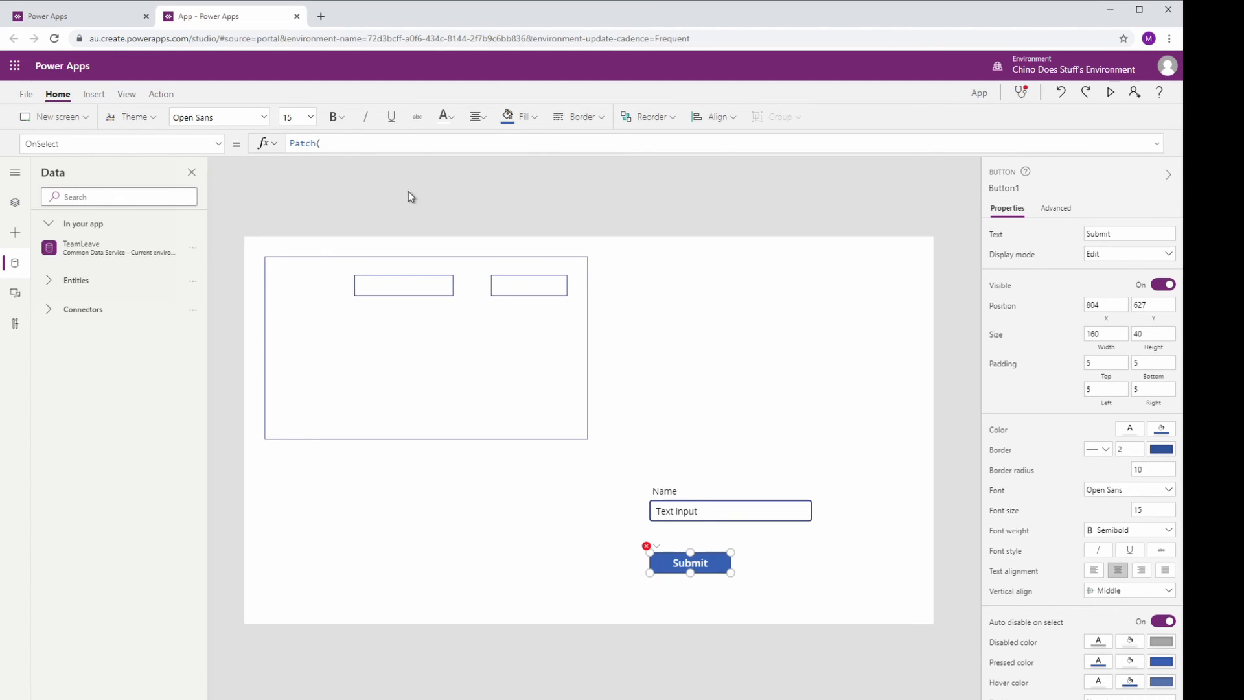
{"action": "left_click", "coordinate": [343, 147]}
{"action": "type", "text": "tea"}
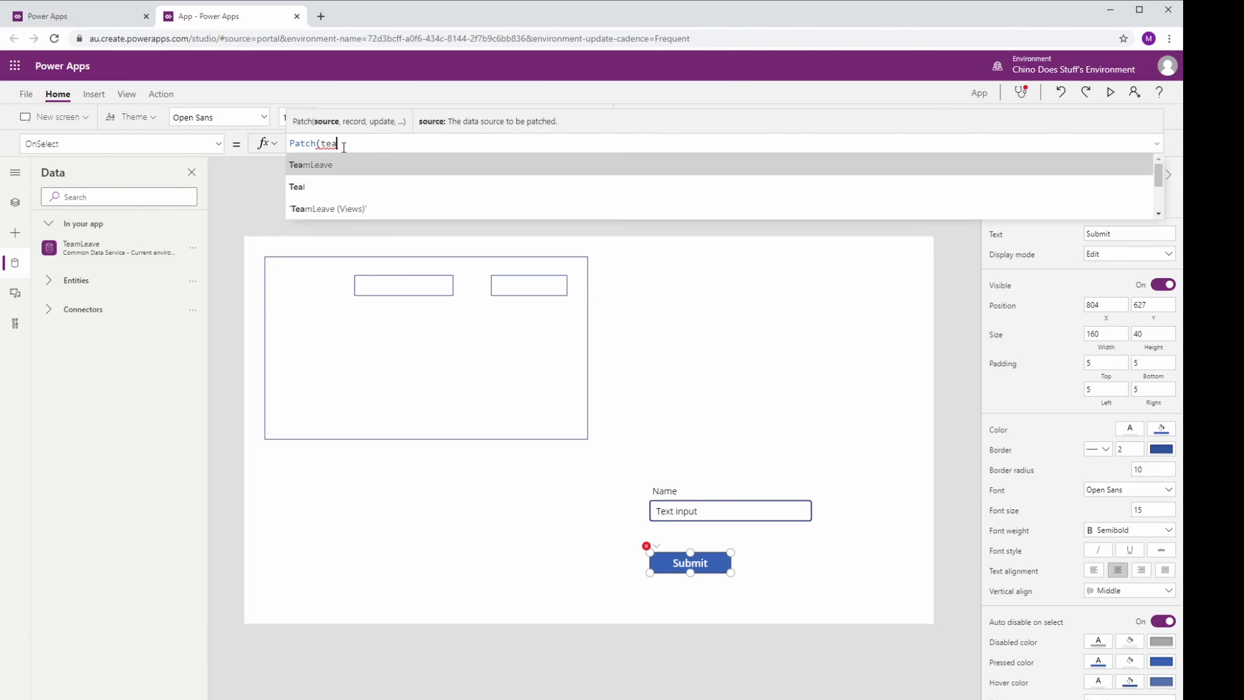
{"action": "key", "text": "Tab"}
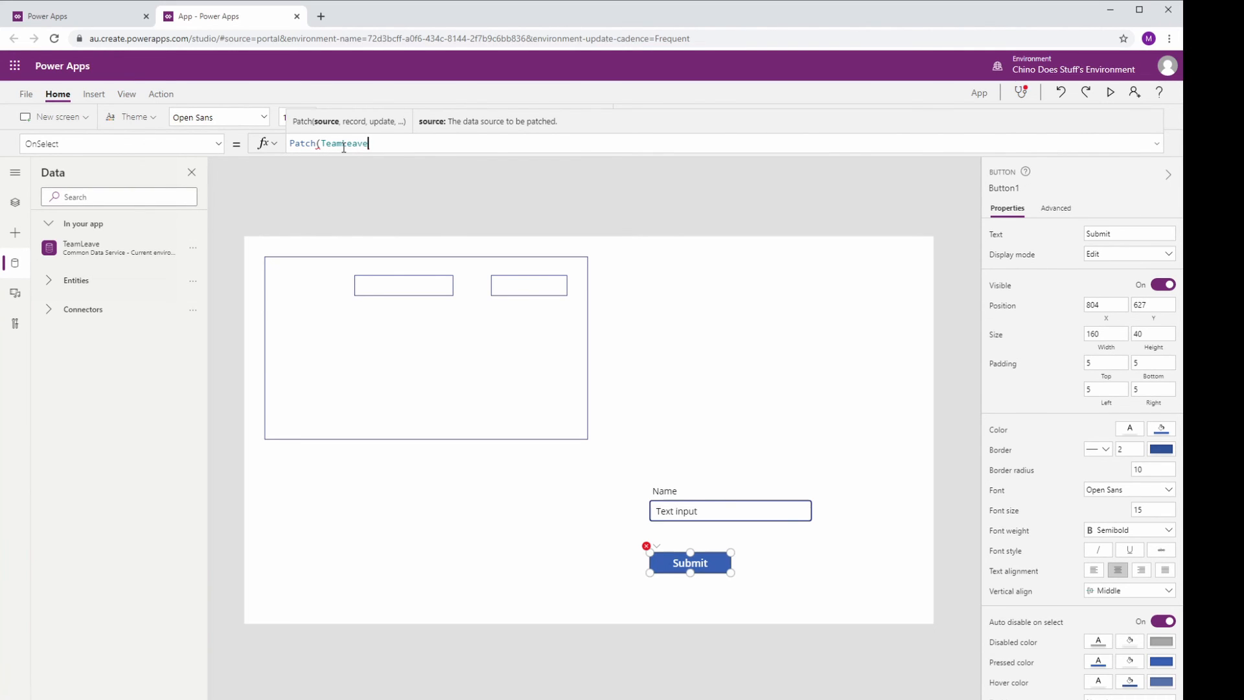
{"action": "type", "text": ","}
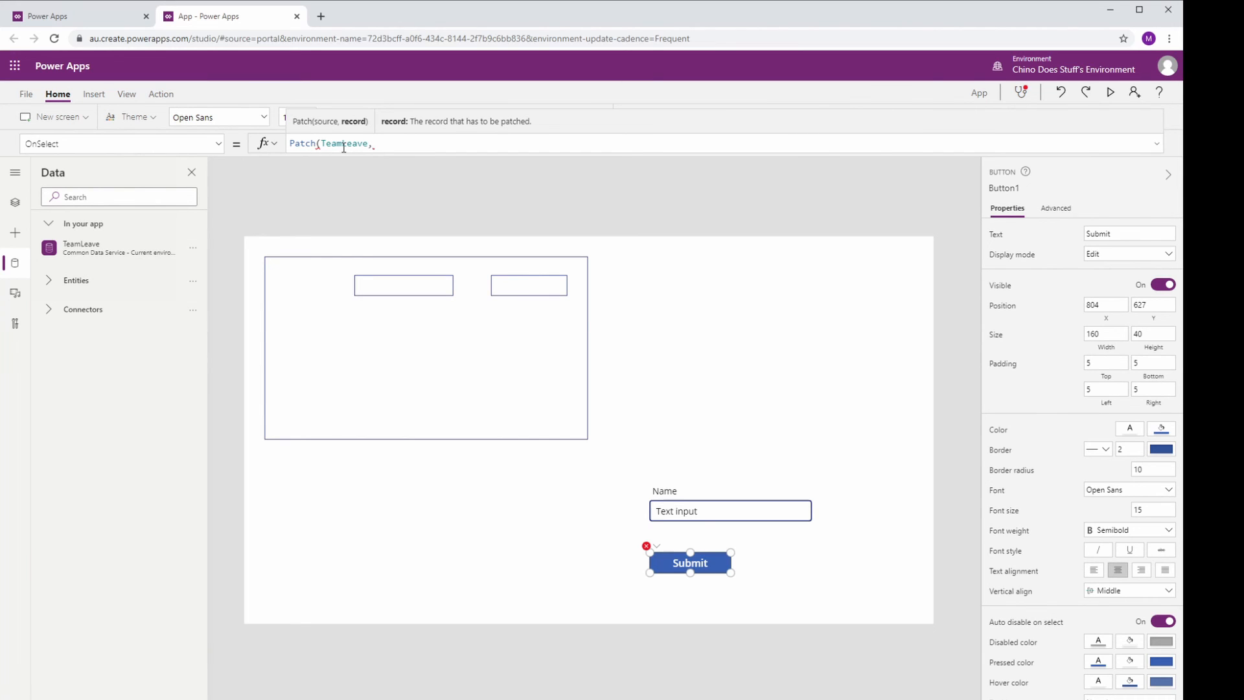
{"action": "type", "text": "{Name"}
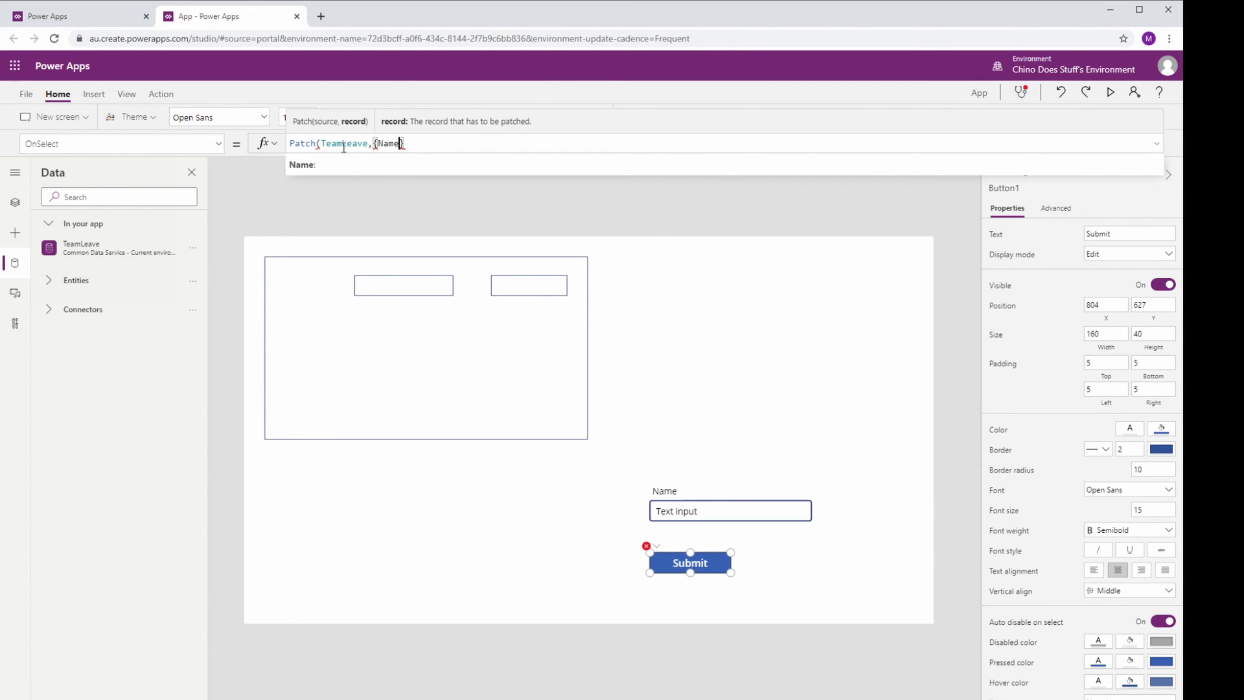
{"action": "type", "text": ":"}
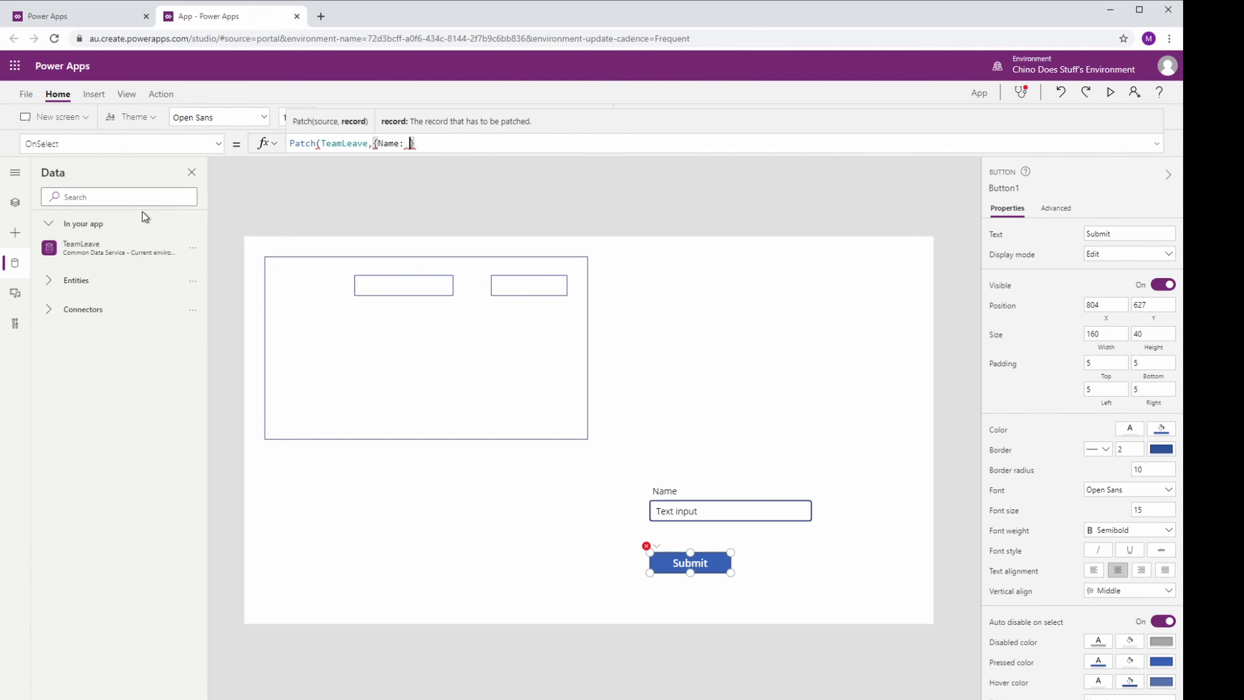
Step: Reference TextInput1 as the Name value in the Submit button's Patch formula
{"action": "left_click", "coordinate": [14, 202]}
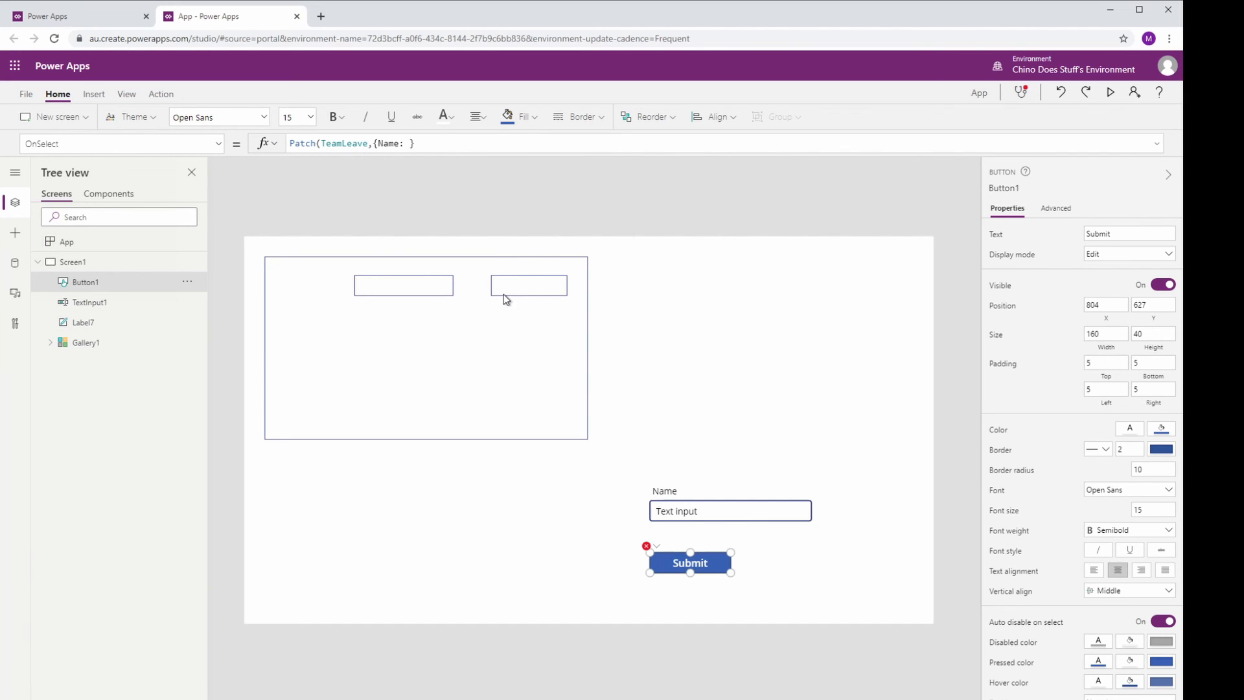
{"action": "left_click", "coordinate": [694, 510]}
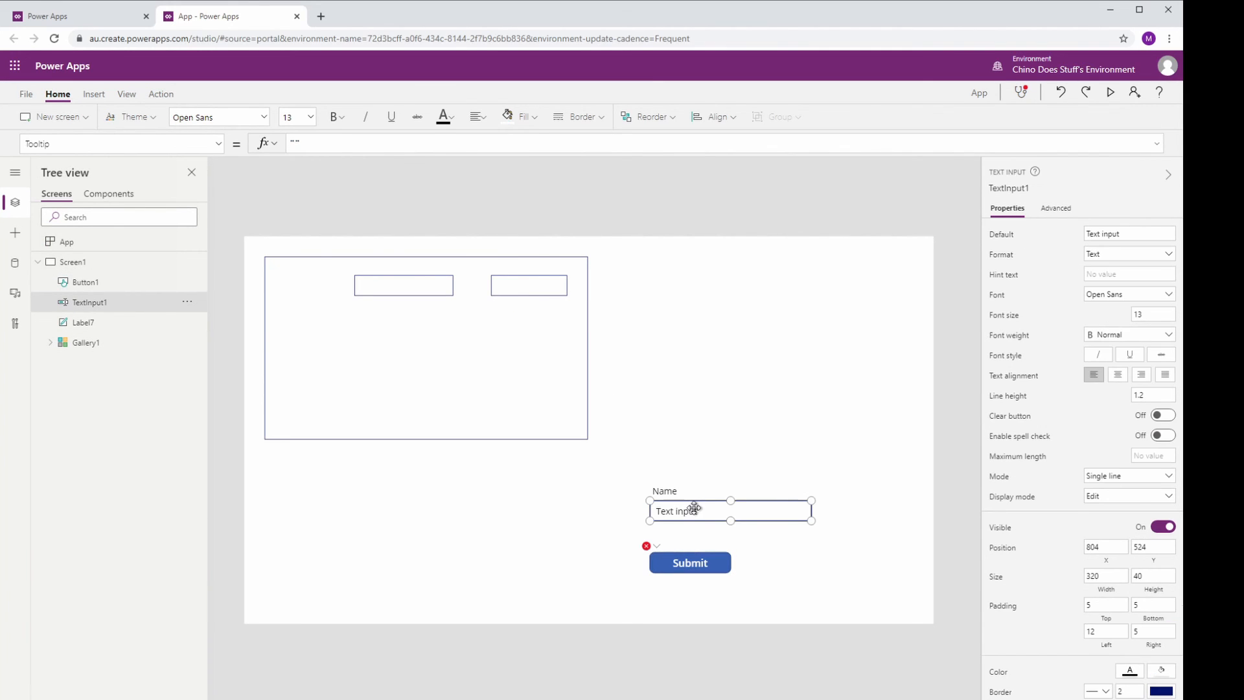
{"action": "left_click", "coordinate": [688, 562]}
{"action": "left_click", "coordinate": [407, 143]}
{"action": "type", "text": "Tex"}
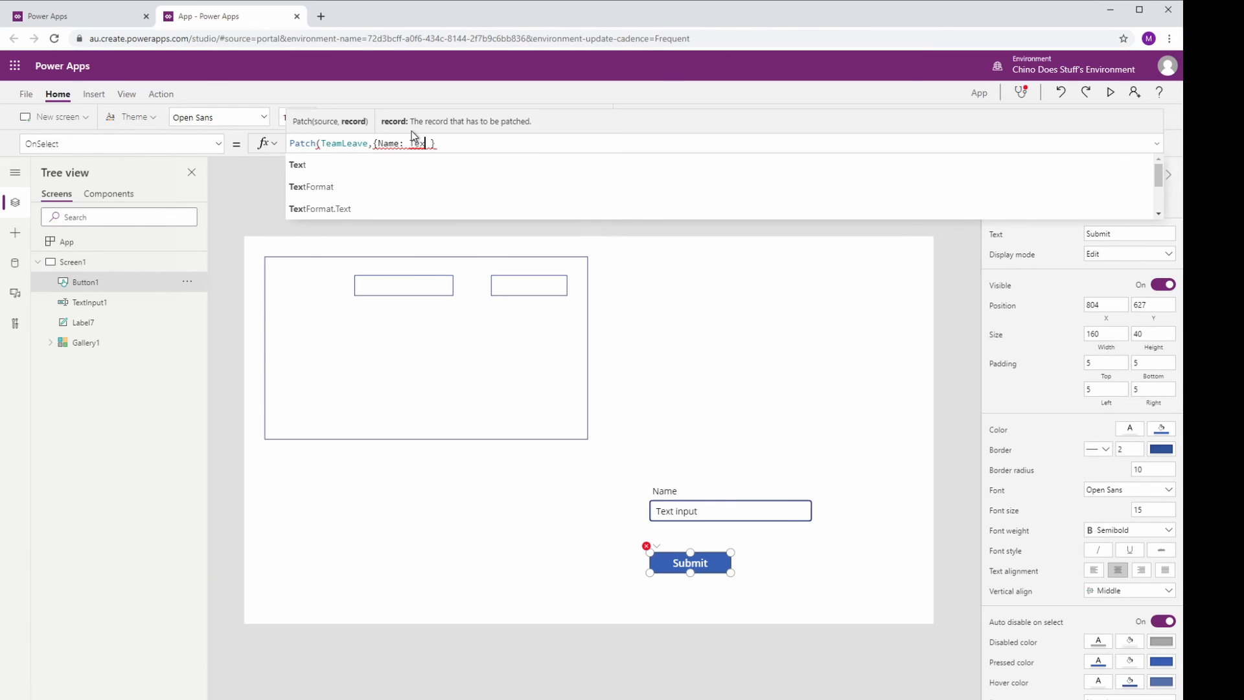
{"action": "key", "text": "Down"}
{"action": "key", "text": "Down"}
{"action": "key", "text": "Down"}
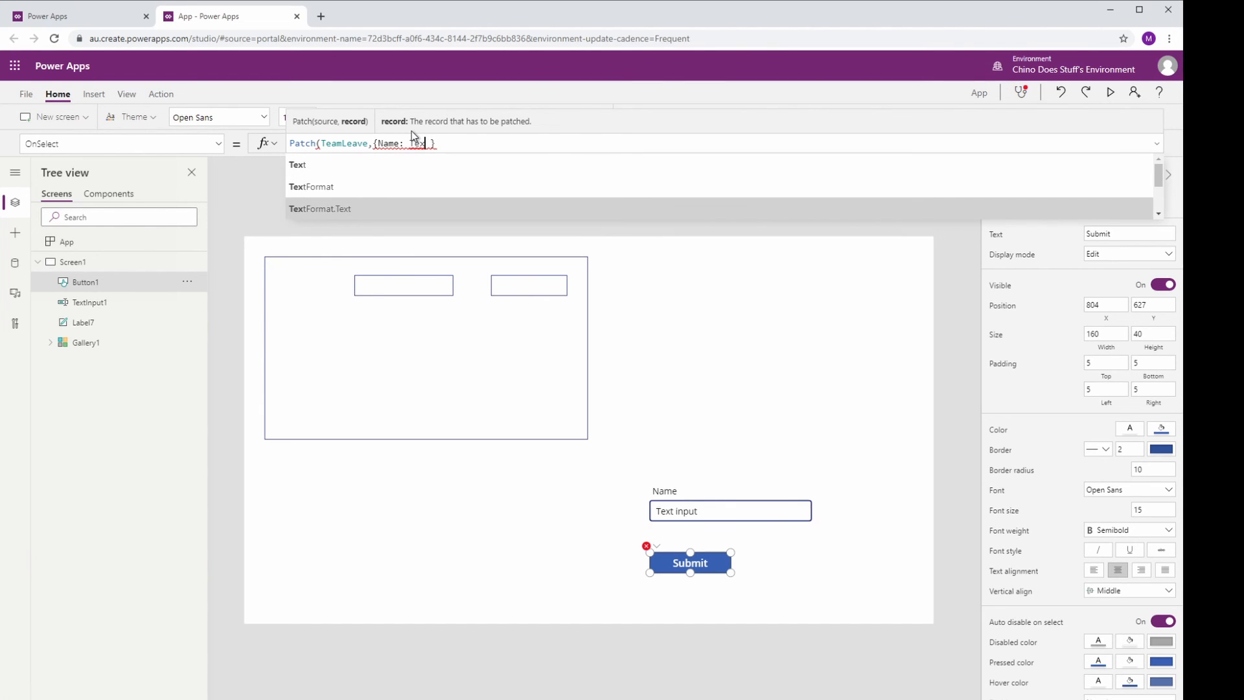
{"action": "key", "text": "Up"}
{"action": "key", "text": "Up"}
{"action": "key", "text": "Tab"}
{"action": "type", "text": "("}
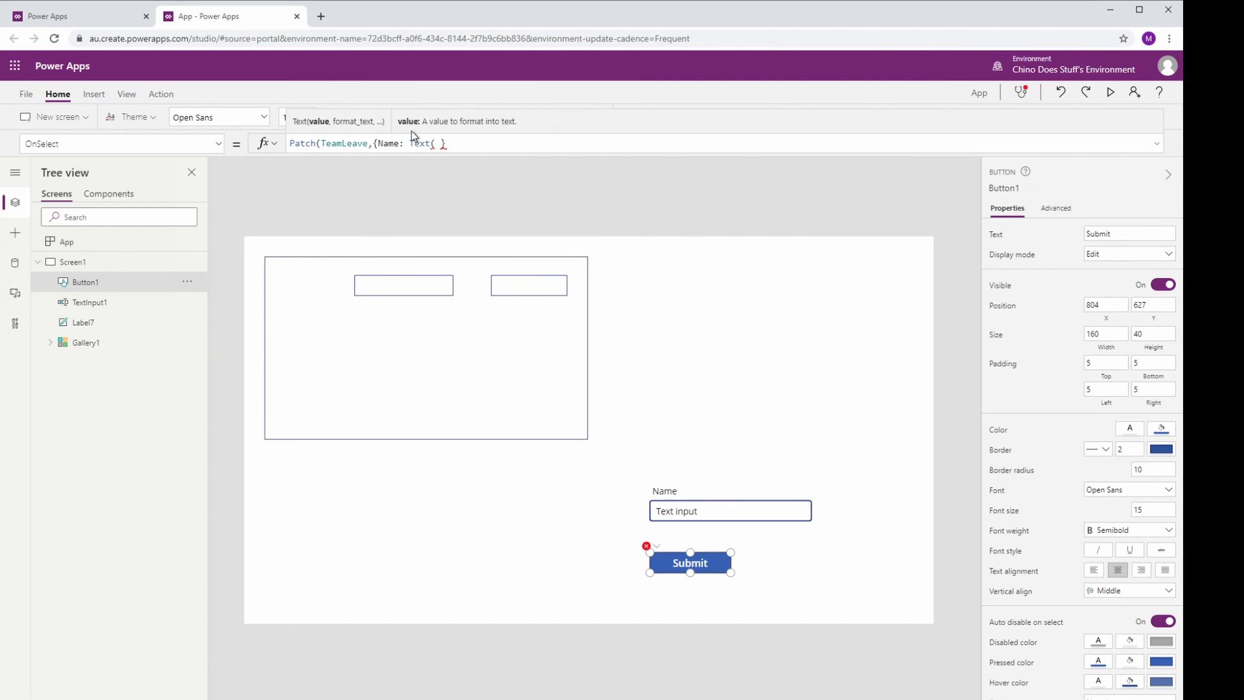
{"action": "key", "text": "BackSpace"}
{"action": "type", "text": "In"}
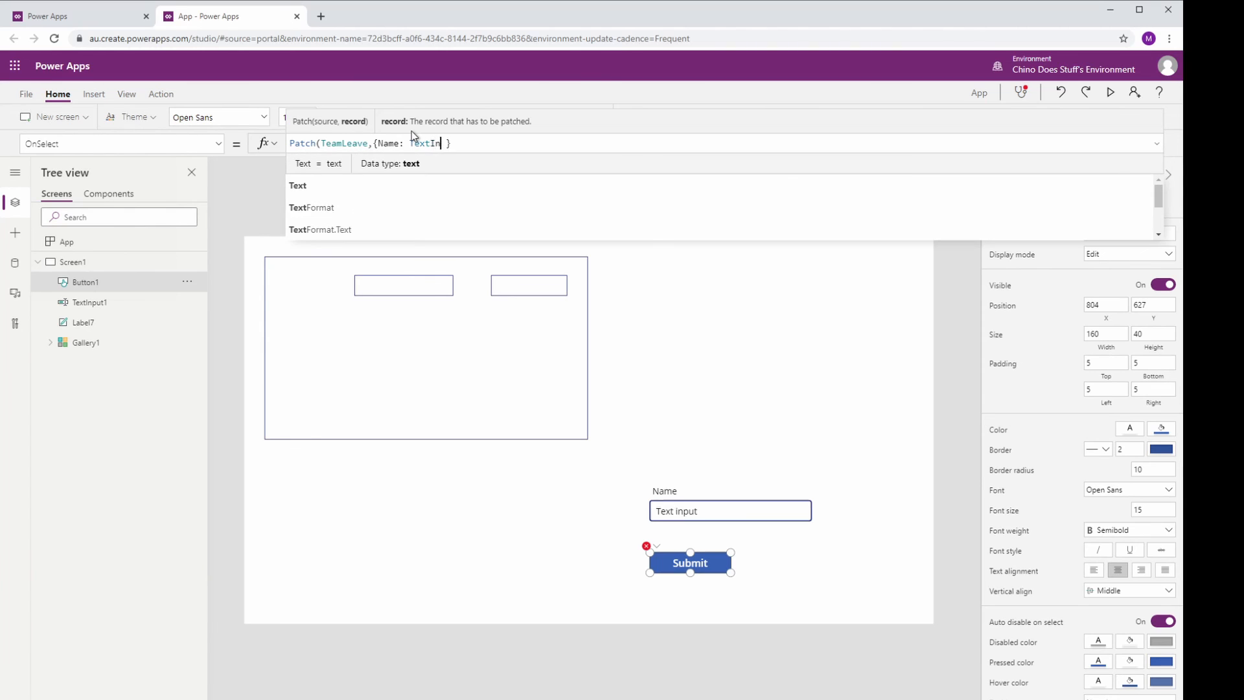
{"action": "key", "text": "Tab"}
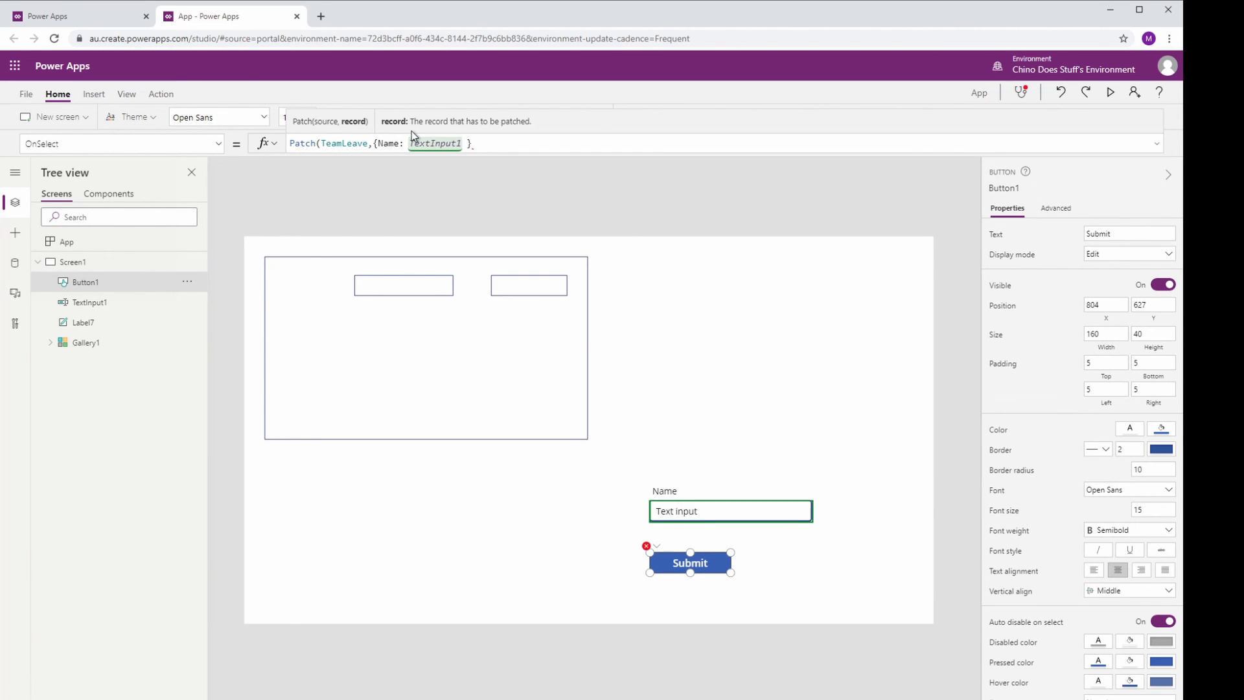
Step: Use the Text property of TextInput1 for the Name value and close the Patch formula
{"action": "type", "text": "."}
{"action": "key", "text": "Tab"}
{"action": "left_click", "coordinate": [541, 148]}
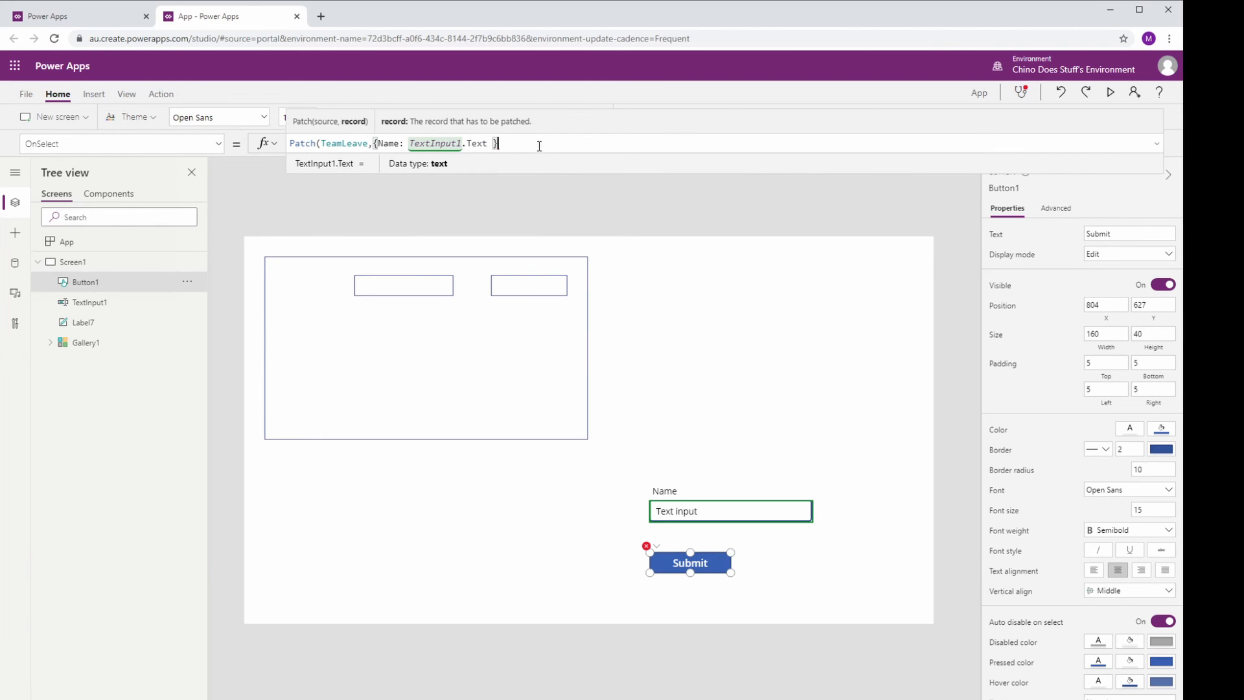
{"action": "left_click", "coordinate": [547, 159]}
{"action": "left_click", "coordinate": [523, 143]}
{"action": "type", "text": ")"}
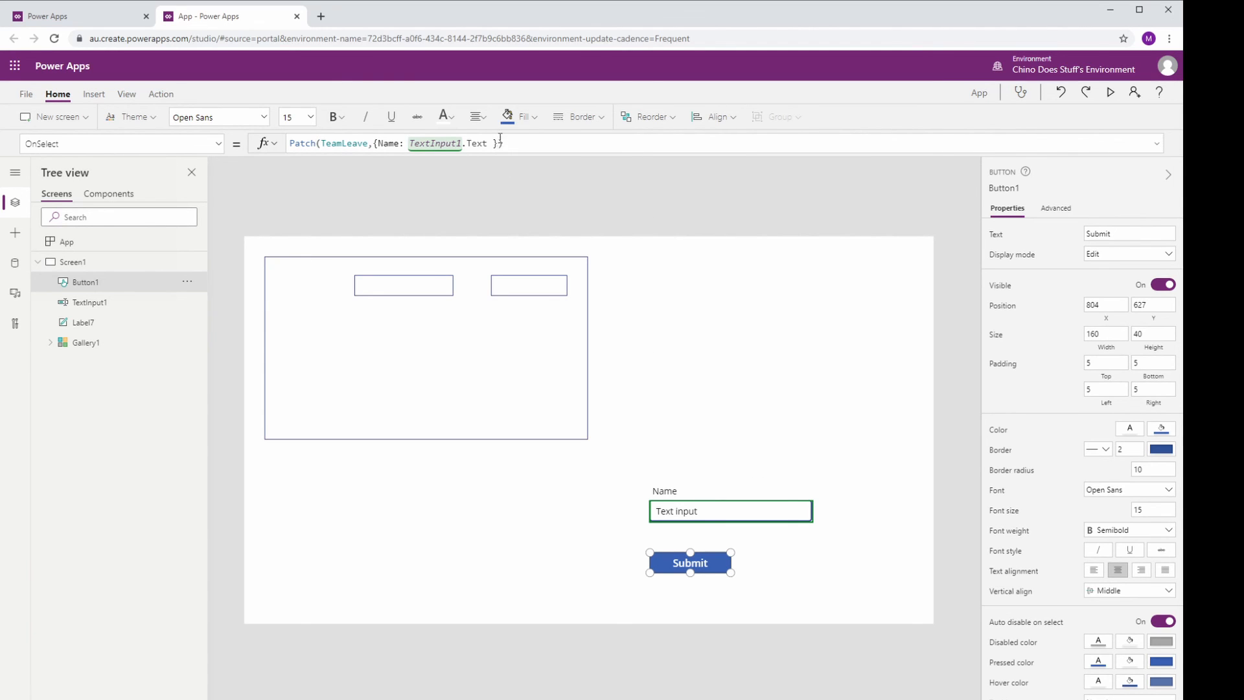
Step: Append Reset(TextInput1) after the Patch call in the Submit button's OnSelect formula, separated by a semicolon
{"action": "type", "text": "; reset"}
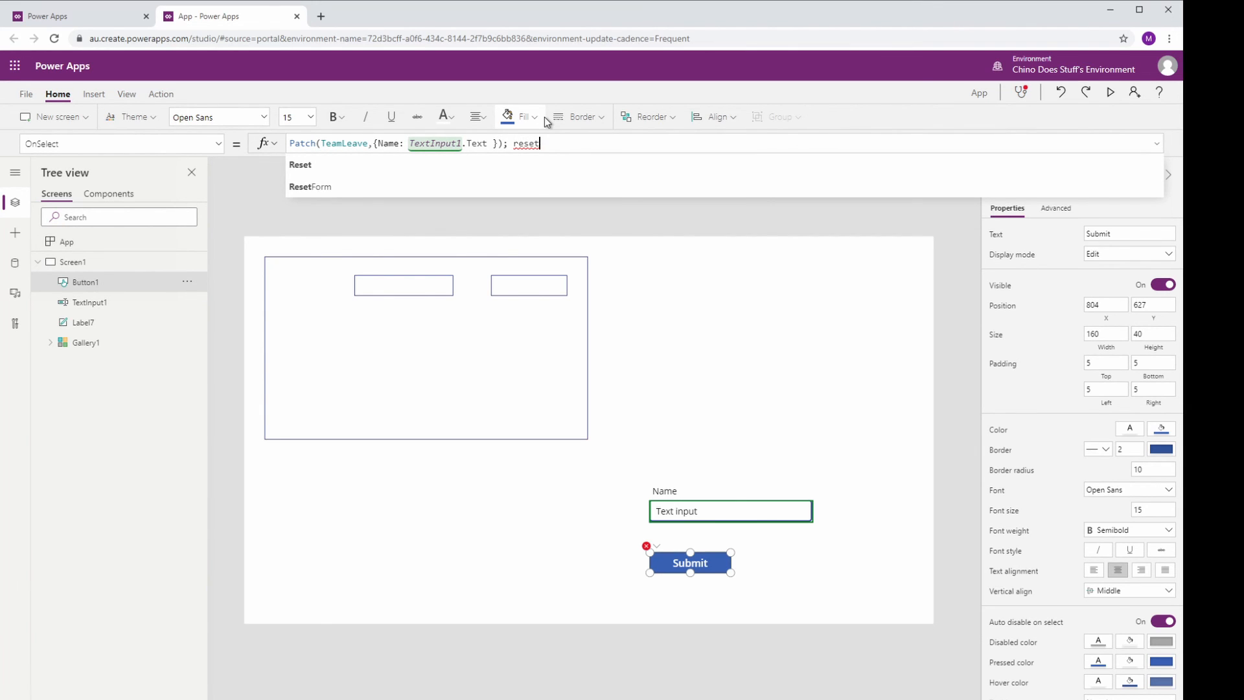
{"action": "type", "text": "("}
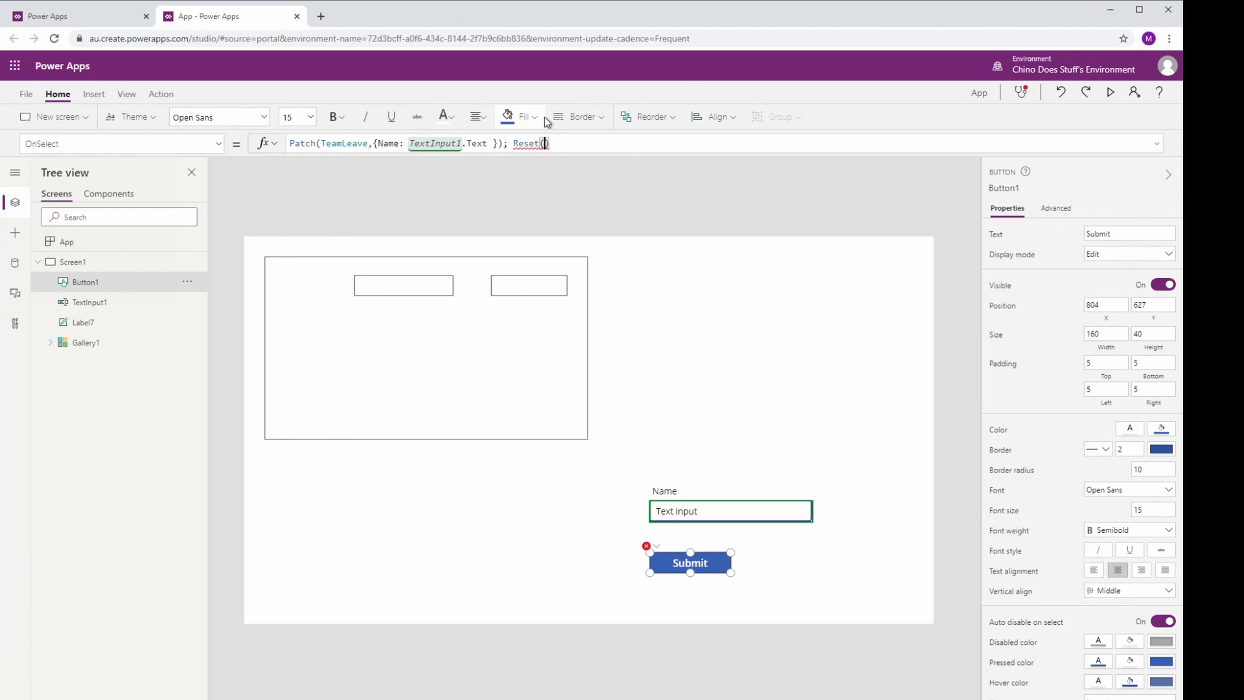
{"action": "type", "text": "Text"}
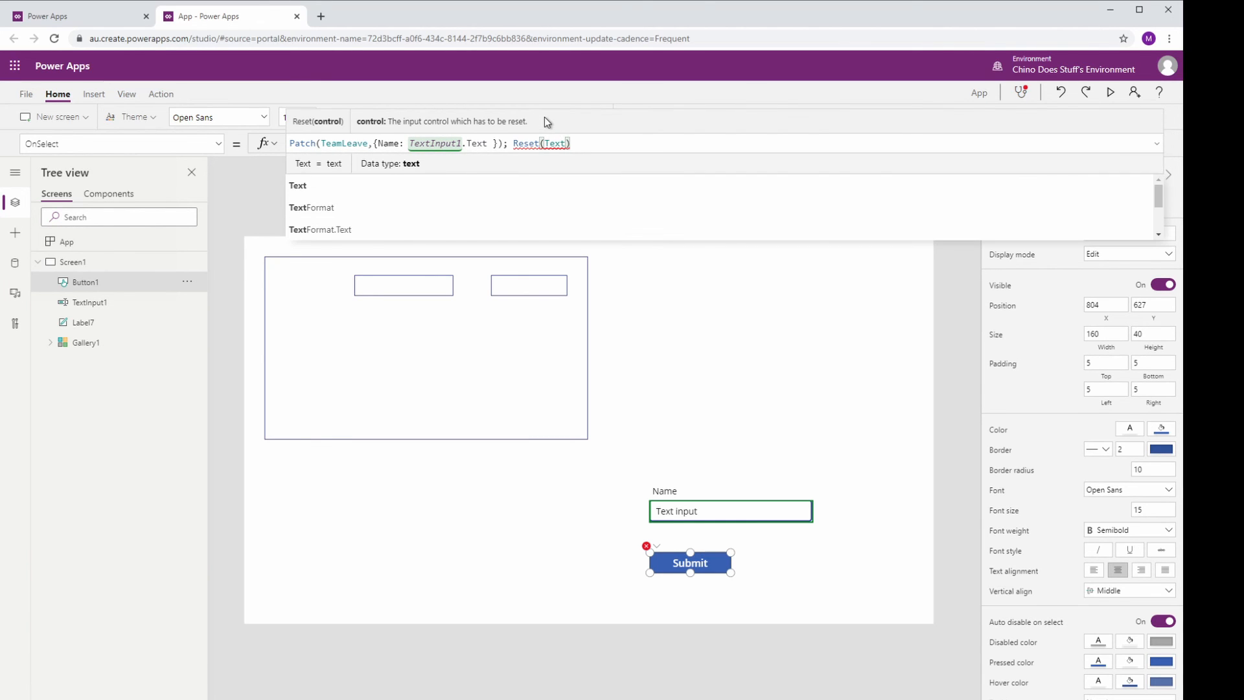
{"action": "key", "text": "Down"}
{"action": "key", "text": "Down"}
{"action": "key", "text": "Up"}
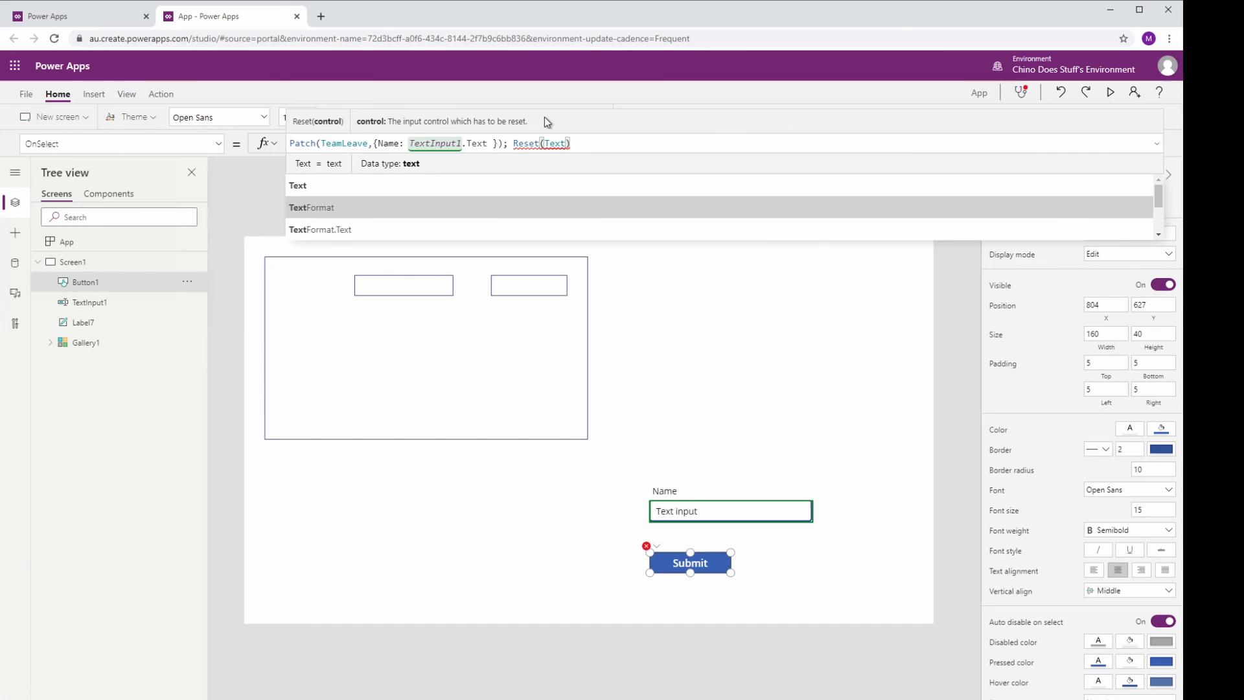
{"action": "type", "text": "Input1"}
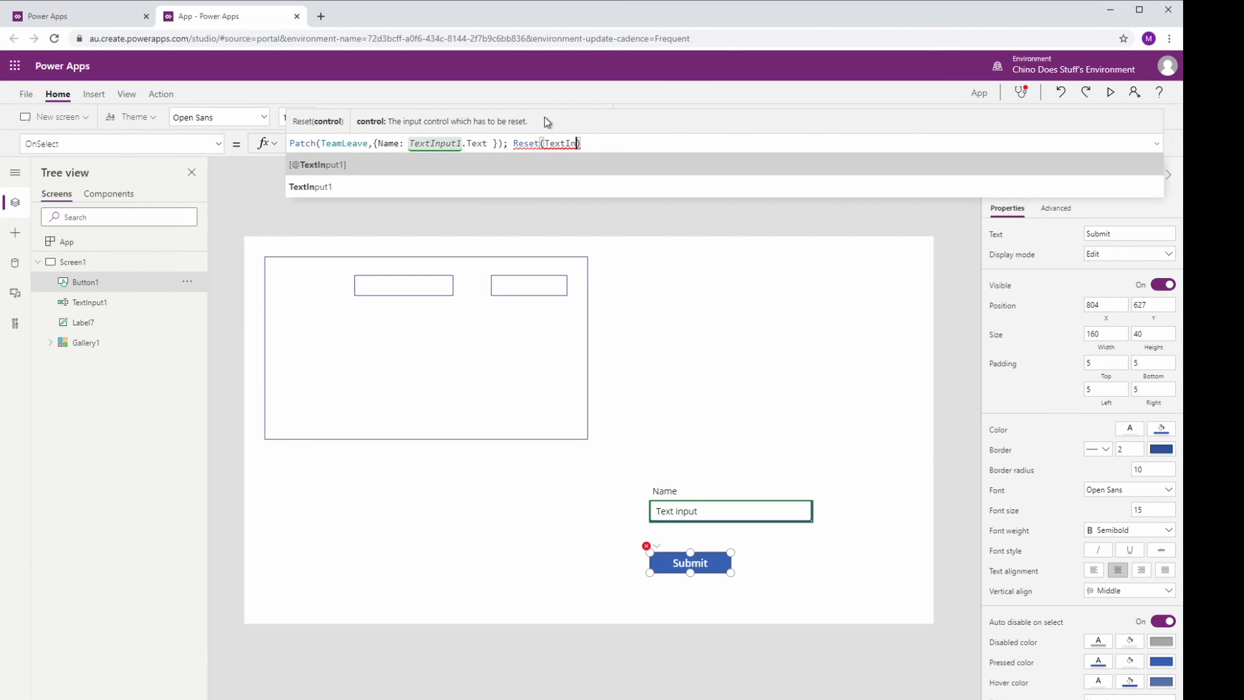
{"action": "left_click", "coordinate": [657, 175]}
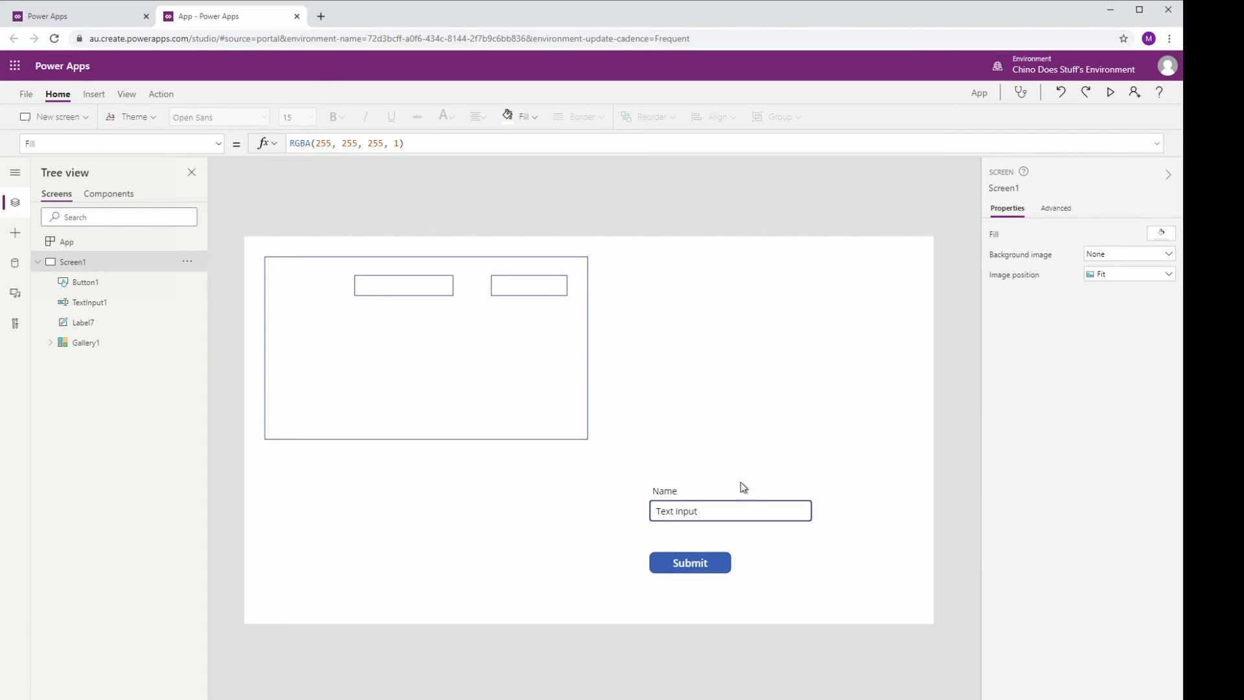
Step: Preview the app, replace the Name input's default text with a sample name, and submit it
{"action": "left_click", "coordinate": [1110, 94]}
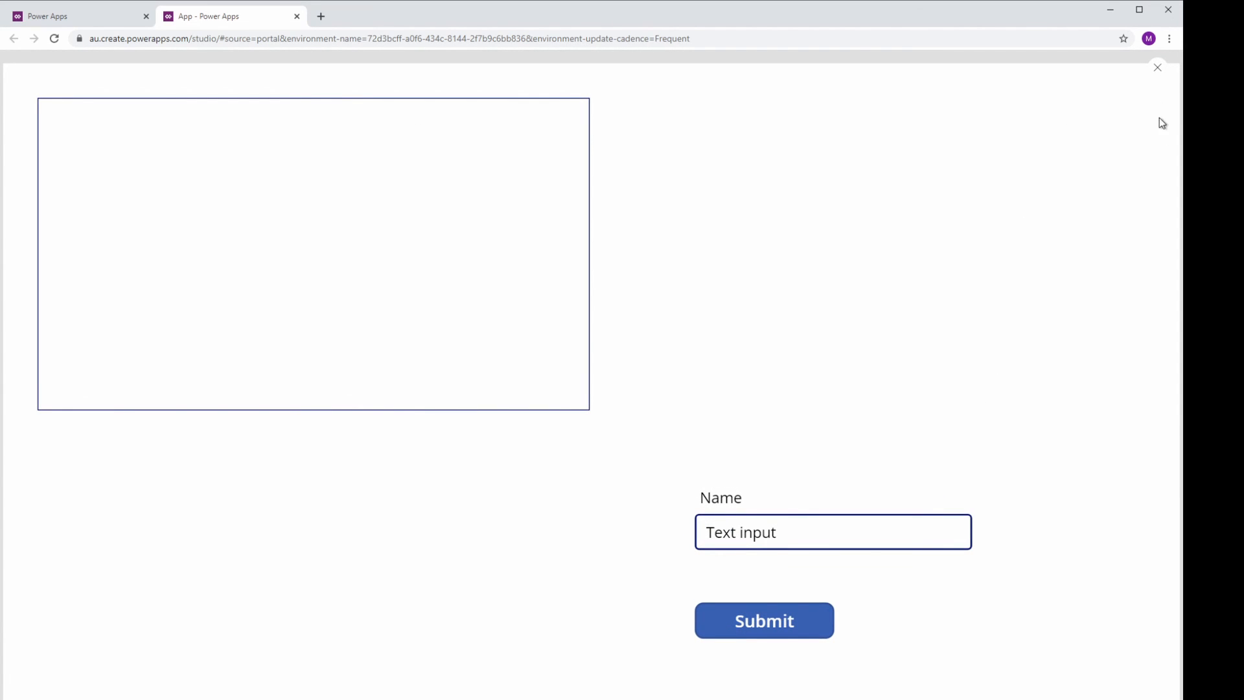
{"action": "left_click", "coordinate": [740, 532]}
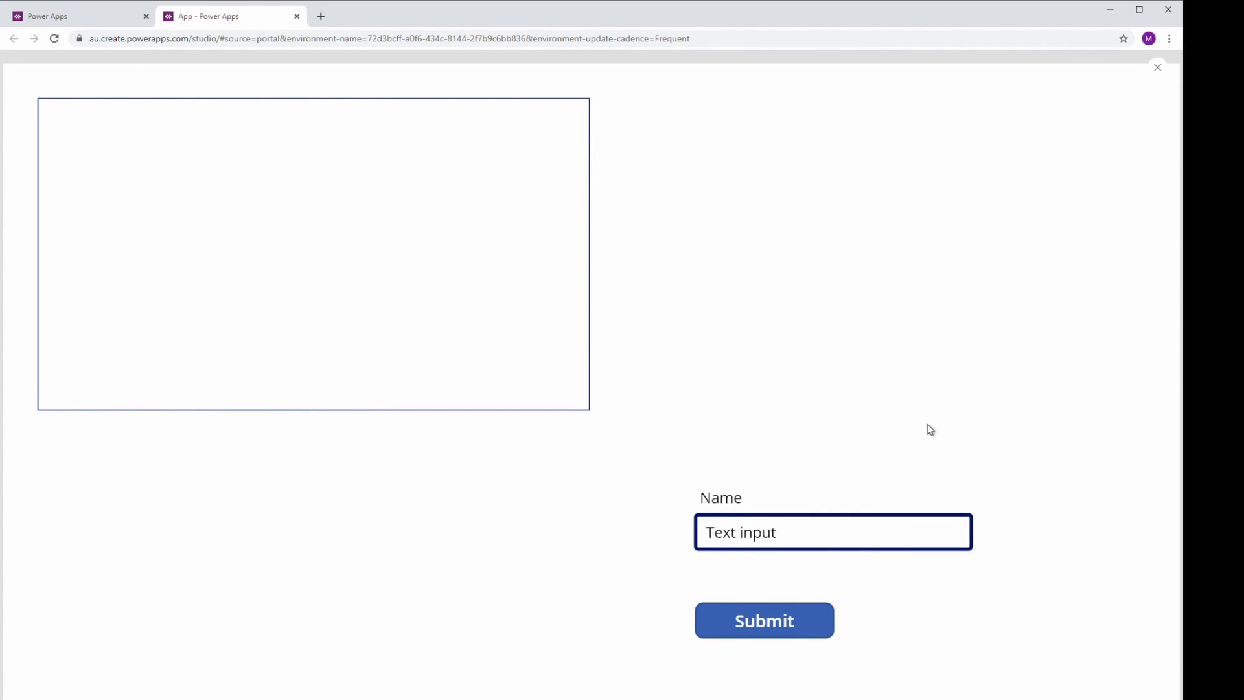
{"action": "left_click_drag", "start_coordinate": [786, 531], "coordinate": [595, 524]}
{"action": "key", "text": "BackSpace"}
{"action": "type", "text": "Chino Does Value"}
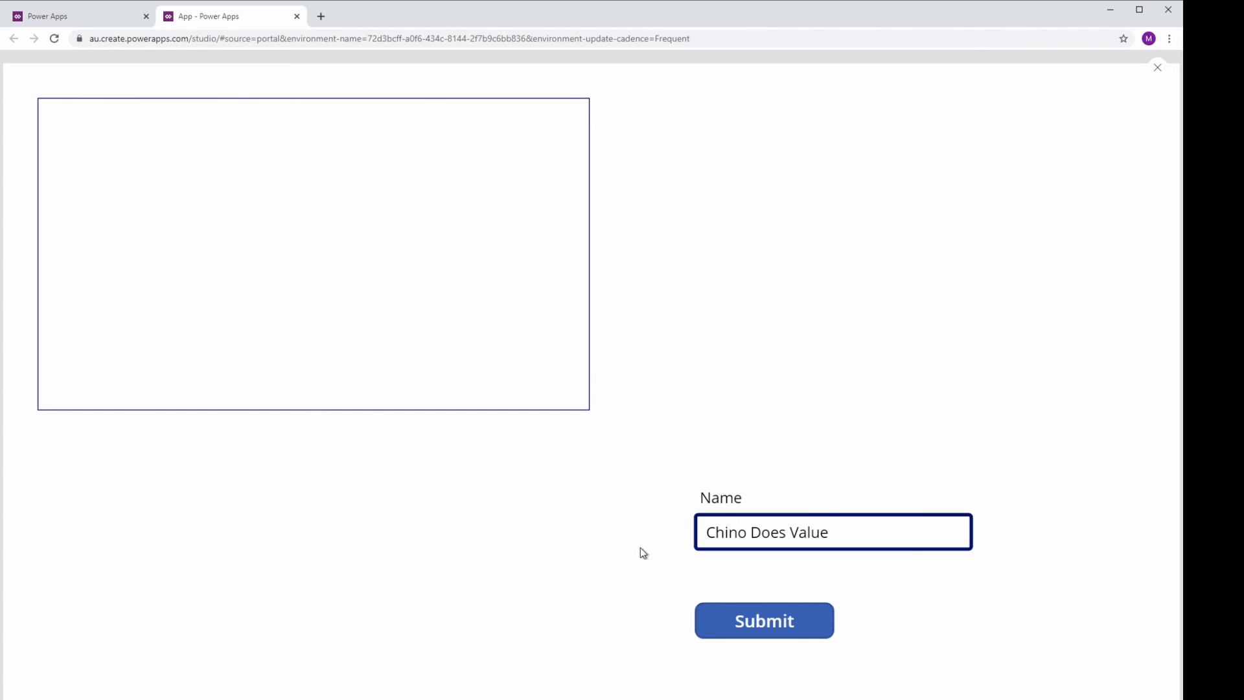
{"action": "left_click", "coordinate": [732, 622]}
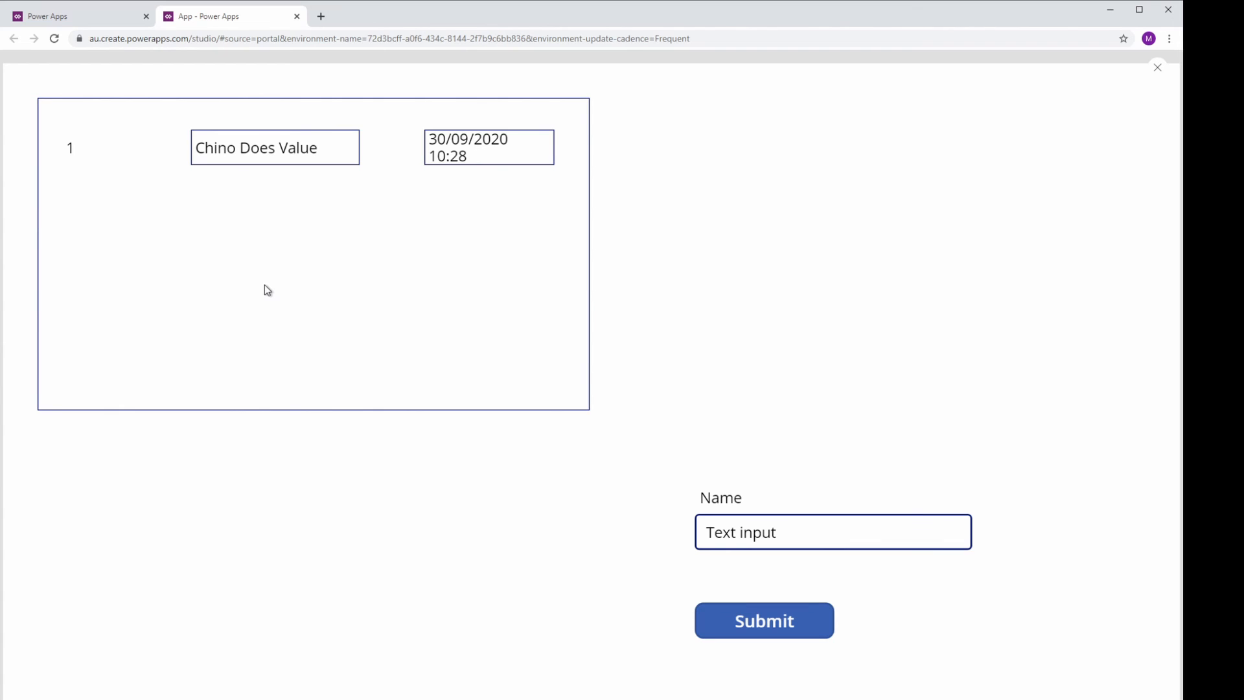
Step: Submit a second record whose Name text is a short greeting that introduces the person by name
{"action": "left_click_drag", "start_coordinate": [814, 530], "coordinate": [614, 526]}
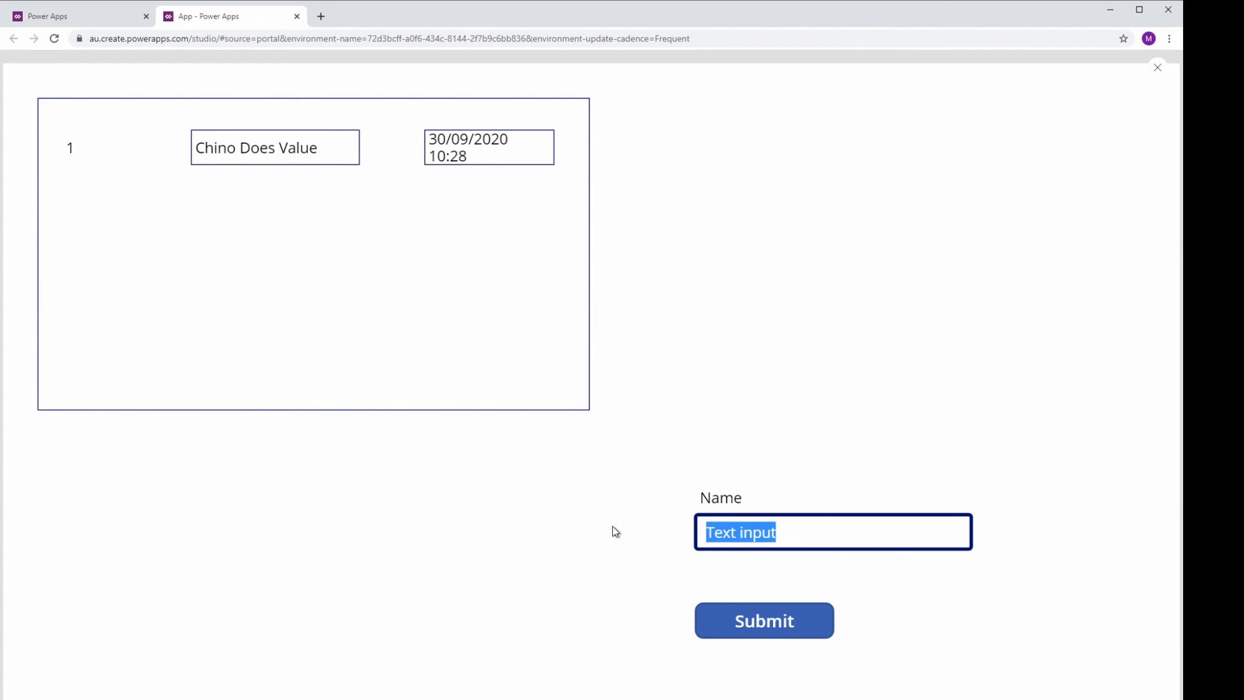
{"action": "key", "text": "BackSpace"}
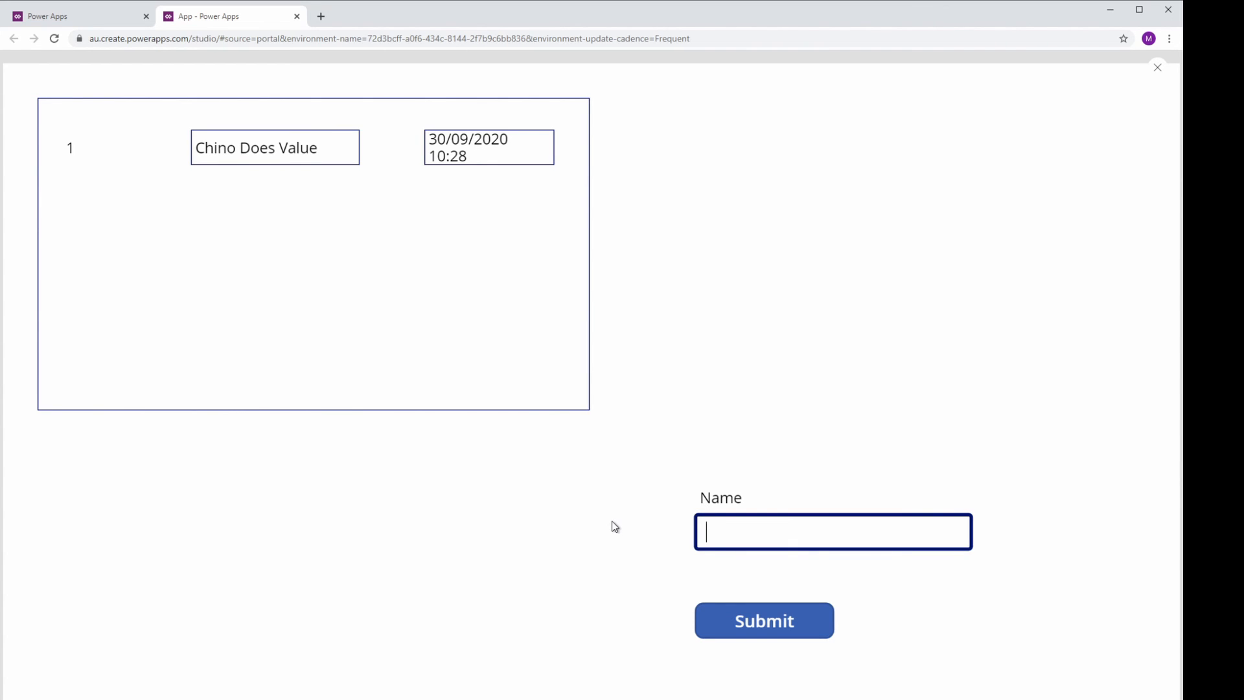
{"action": "type", "text": "Hi there my name is Chino"}
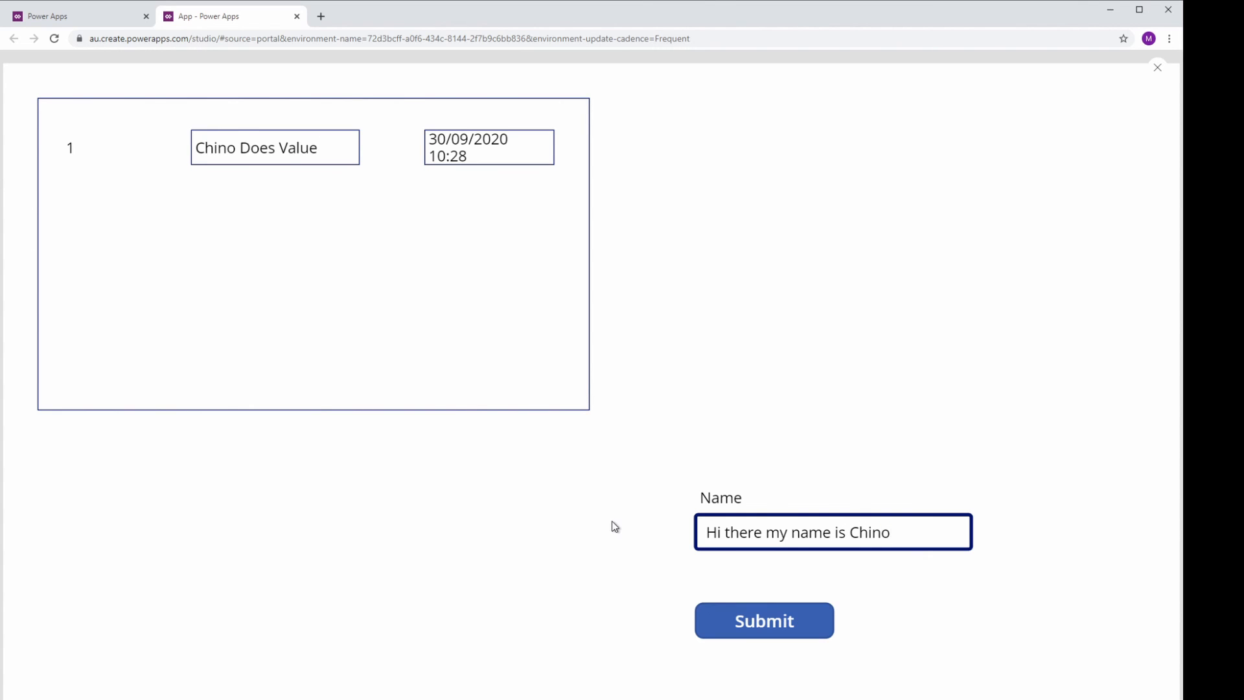
{"action": "left_click", "coordinate": [763, 622]}
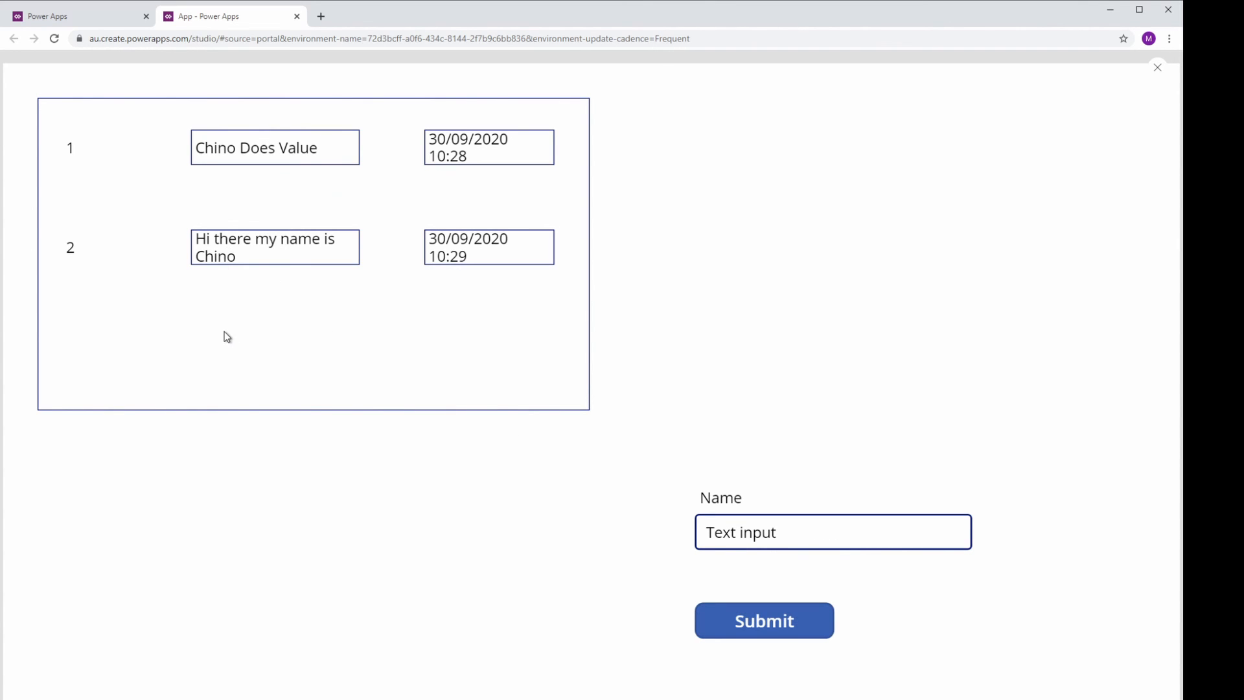
Step: Exit the app preview and examine the stored records of the TeamLeave entity in the Power Apps maker portal
{"action": "left_click", "coordinate": [1157, 67]}
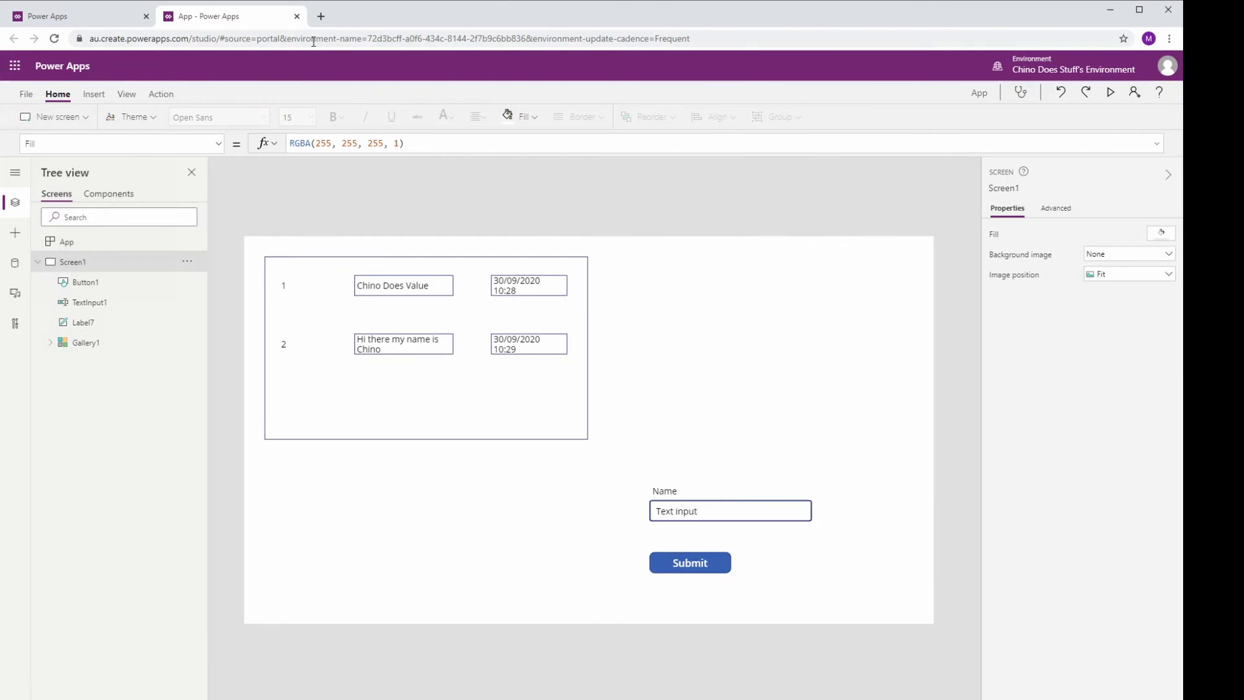
{"action": "left_click", "coordinate": [72, 22]}
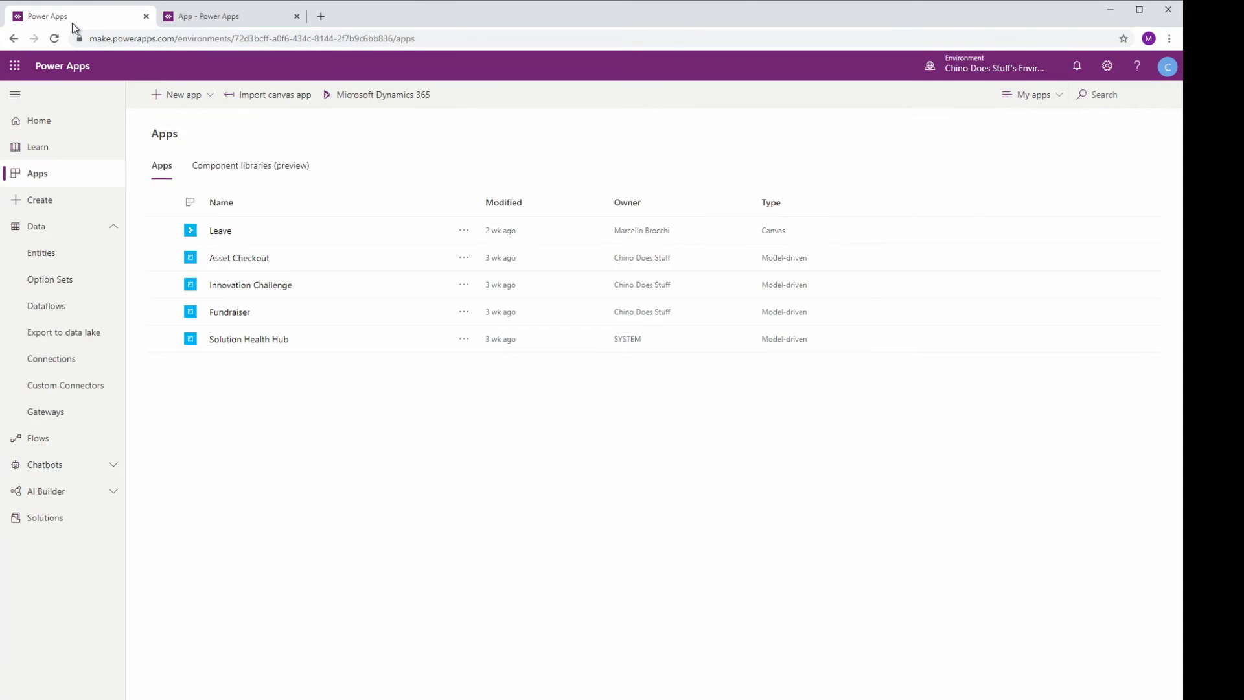
{"action": "left_click", "coordinate": [41, 252]}
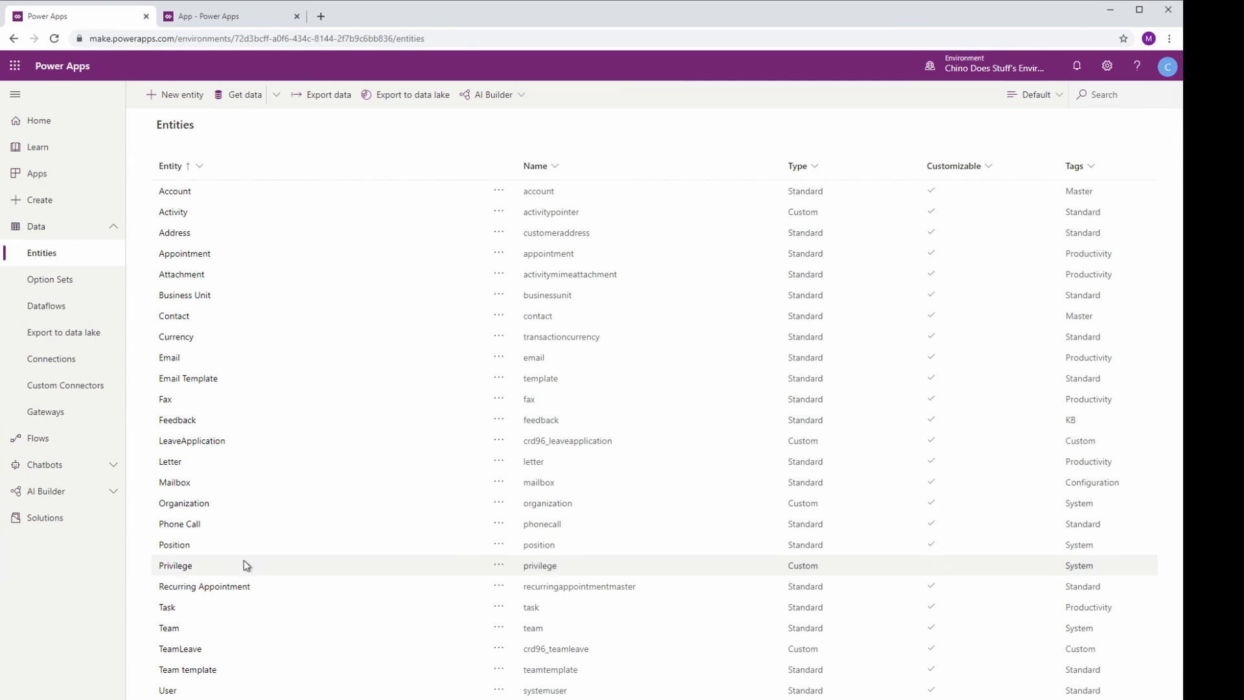
{"action": "left_click", "coordinate": [190, 648]}
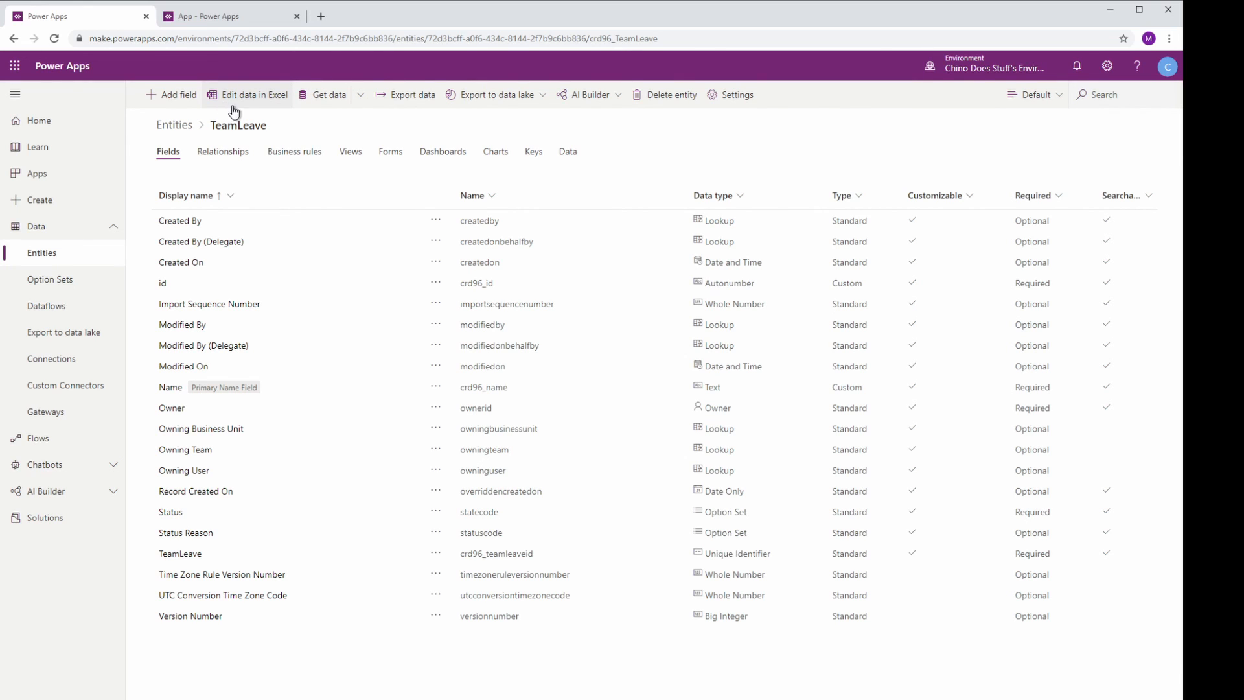
{"action": "left_click", "coordinate": [568, 155]}
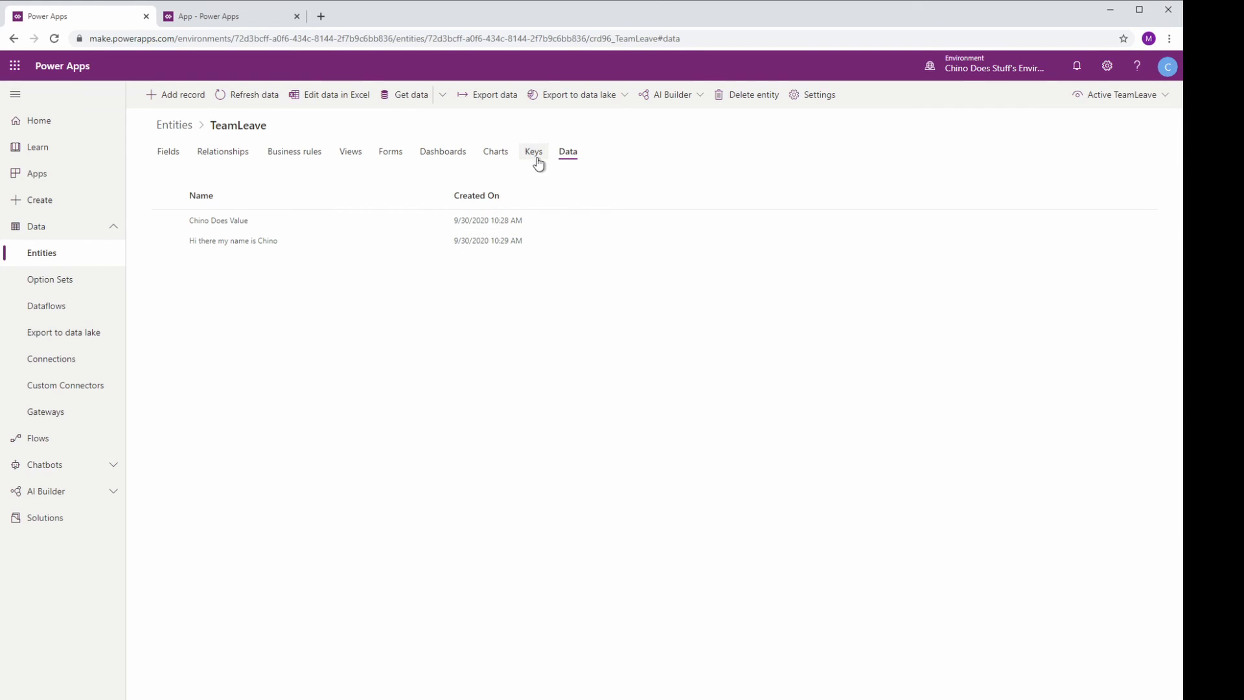
Step: Create a new view named ChinoView for the TeamLeave entity
{"action": "left_click", "coordinate": [353, 156]}
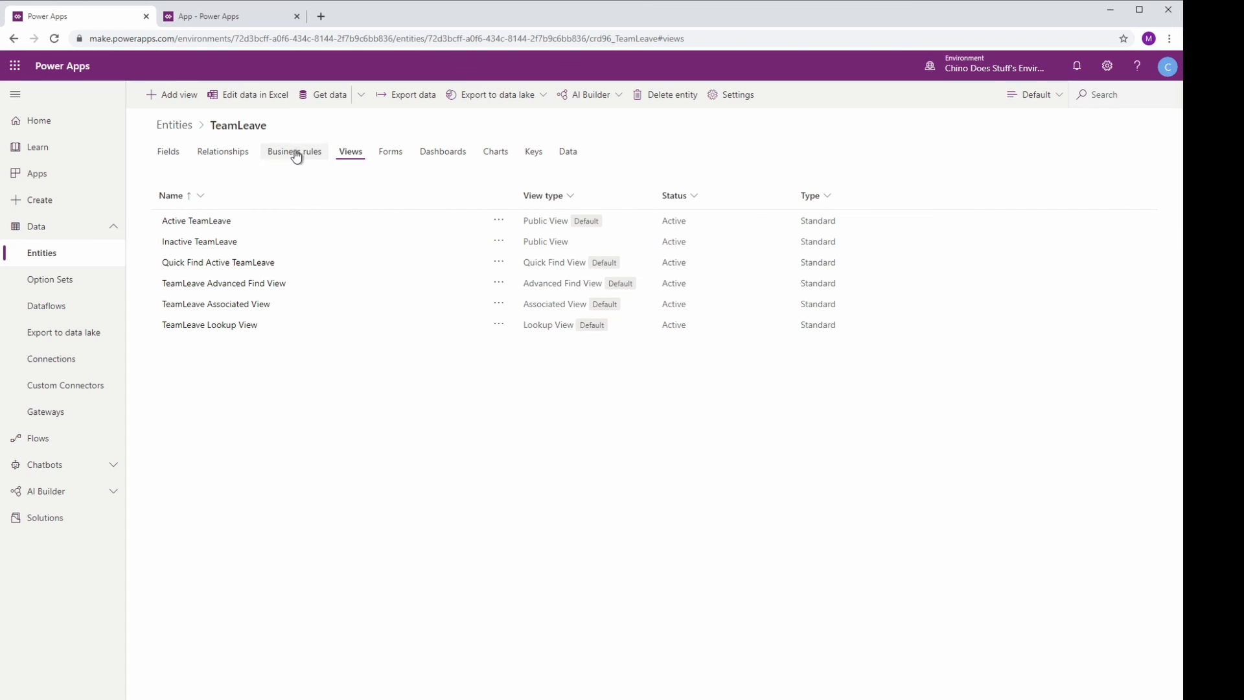
{"action": "left_click", "coordinate": [167, 95]}
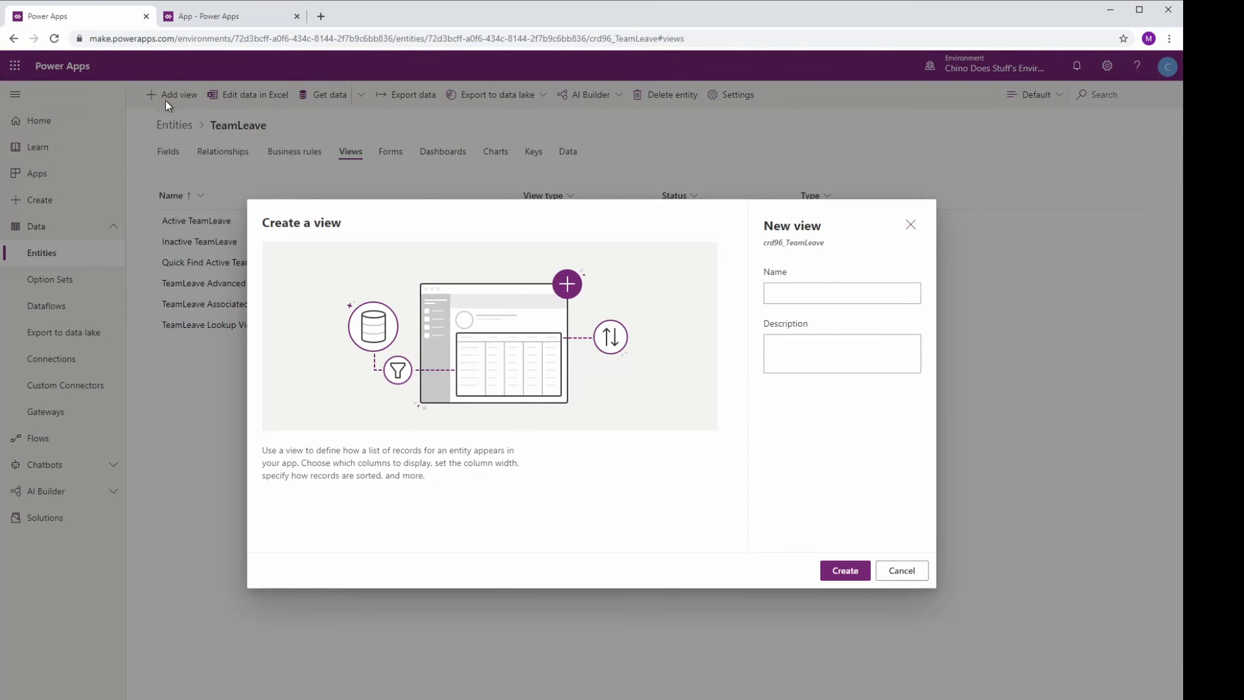
{"action": "type", "text": "ChinoView"}
{"action": "left_click", "coordinate": [845, 573]}
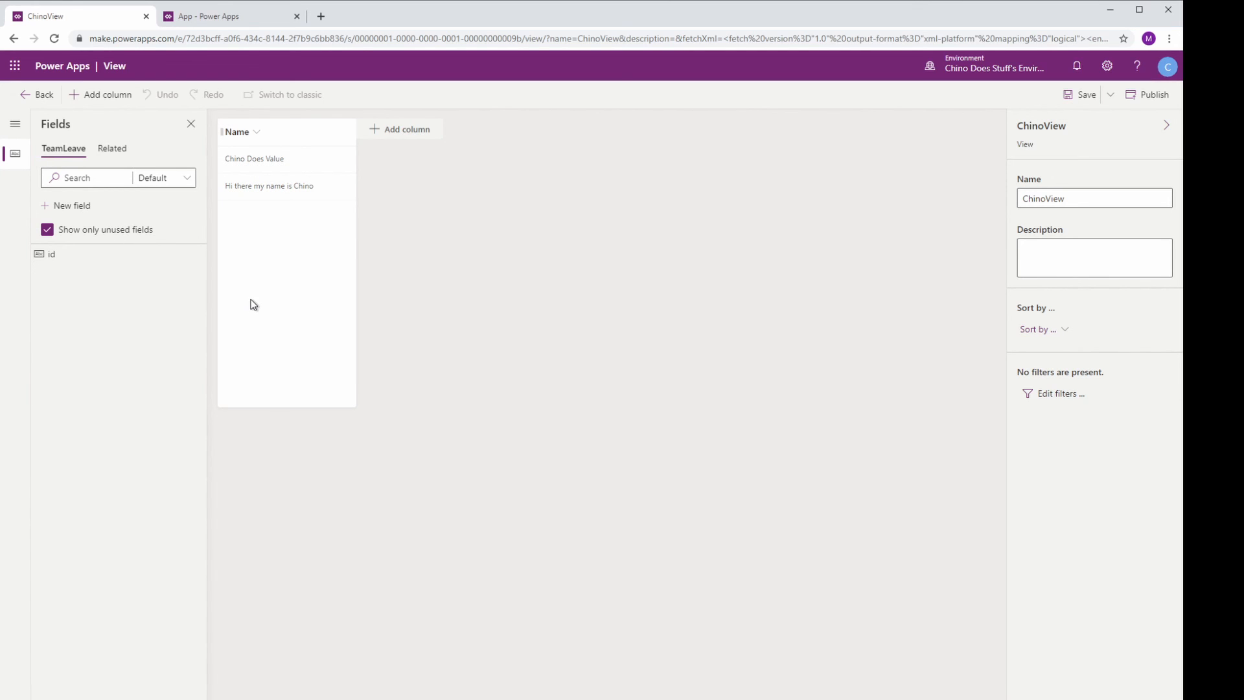
Step: Add the id column to the view and place it before the Name column
{"action": "left_click", "coordinate": [379, 129]}
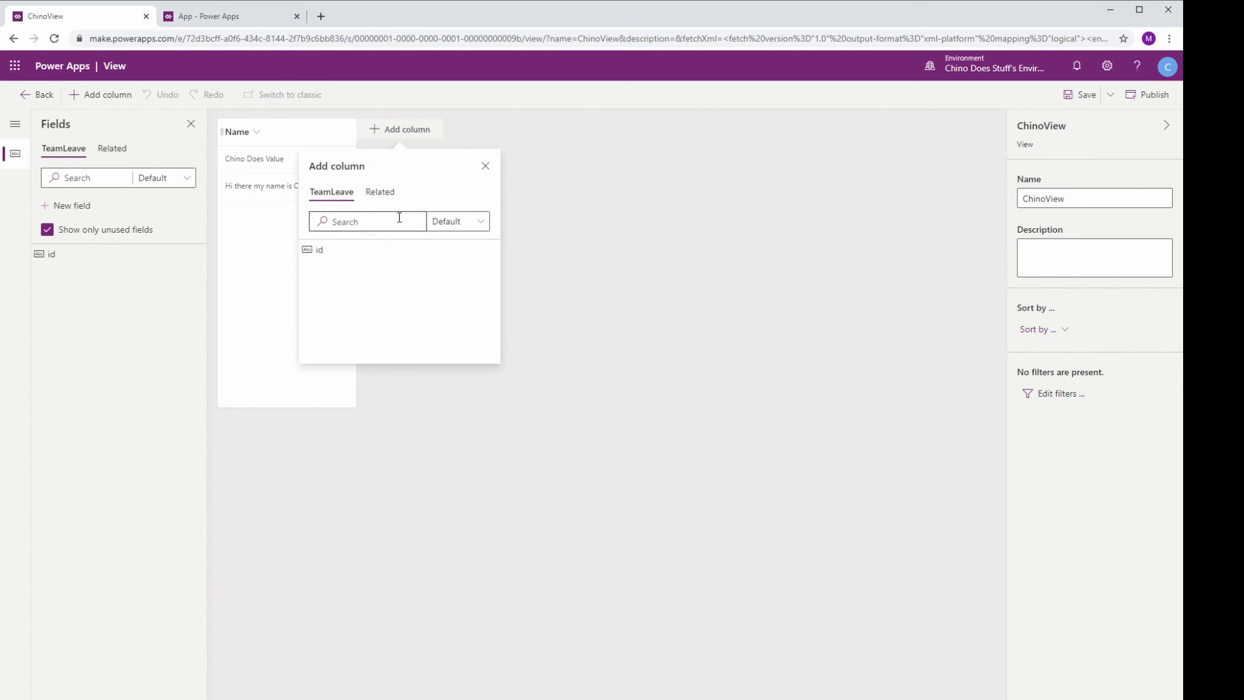
{"action": "left_click", "coordinate": [317, 250]}
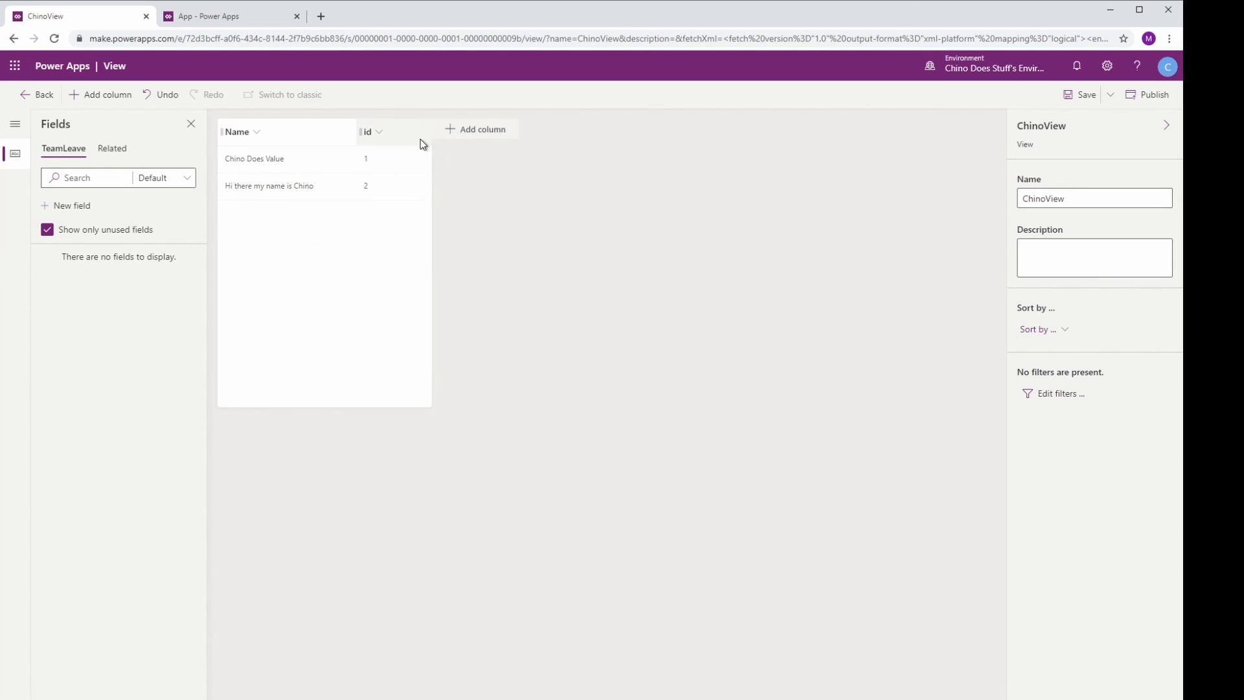
{"action": "left_click_drag", "start_coordinate": [340, 137], "coordinate": [225, 138]}
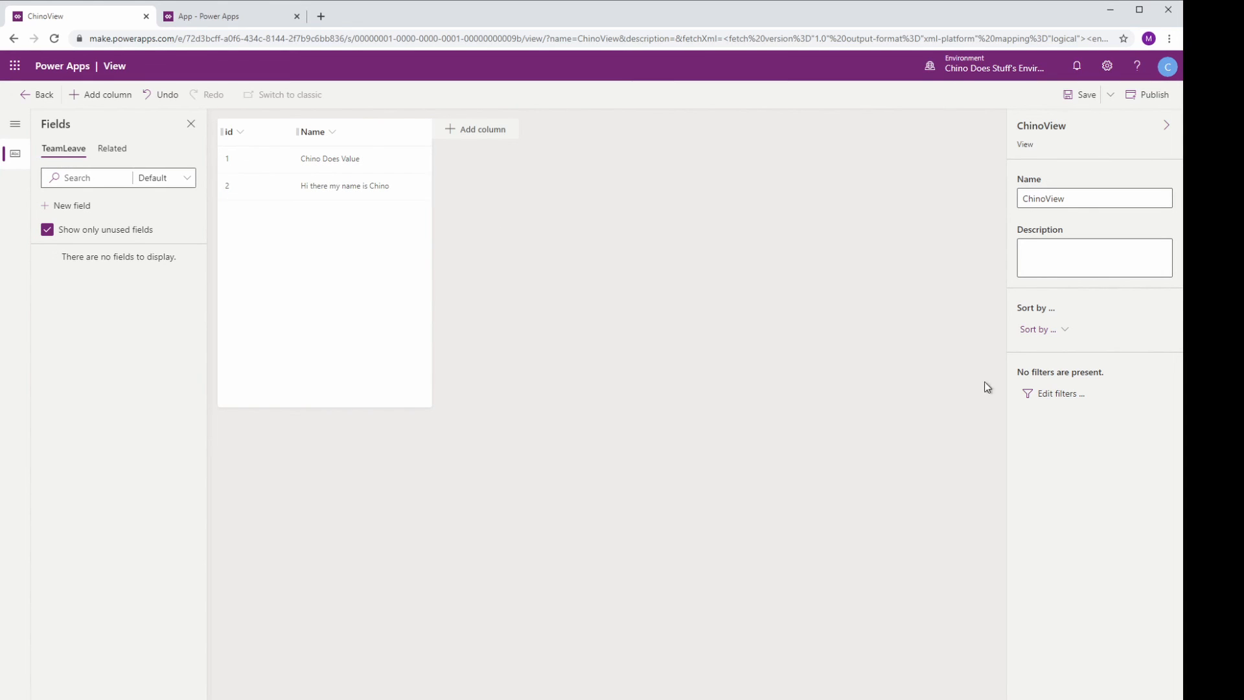
Step: Sort the view by id in descending order, and save and publish it
{"action": "left_click", "coordinate": [1065, 330]}
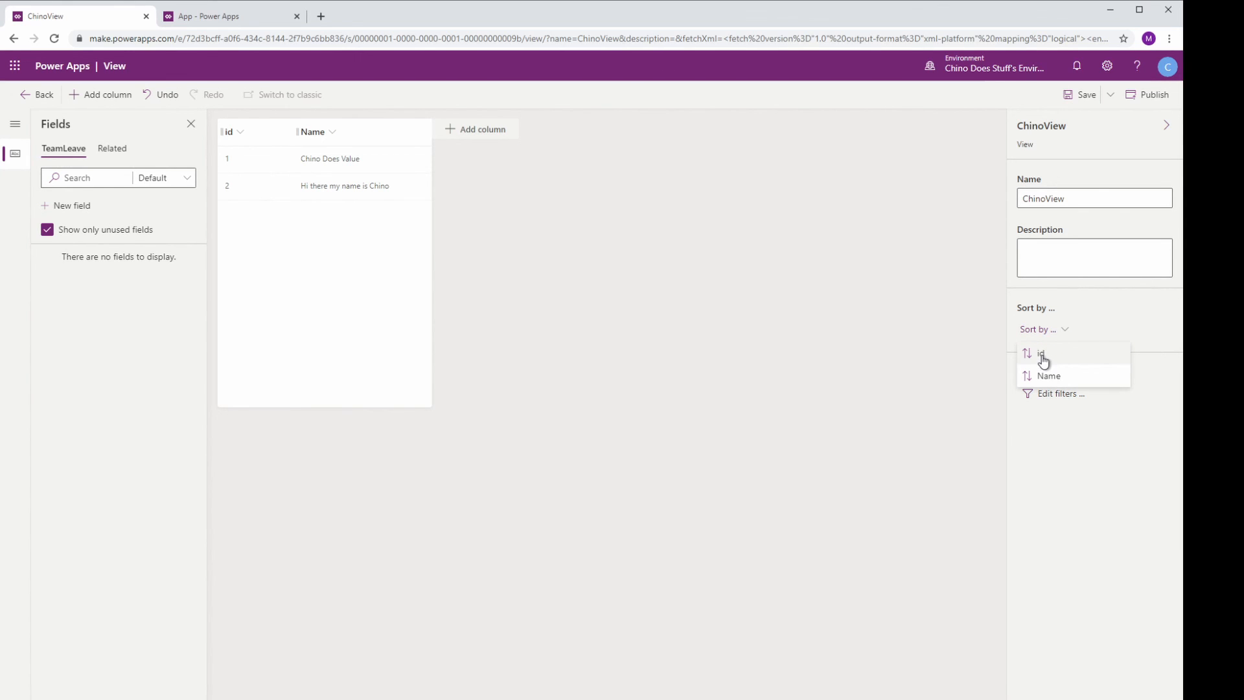
{"action": "left_click", "coordinate": [1042, 356]}
{"action": "left_click", "coordinate": [1038, 359]}
{"action": "left_click", "coordinate": [1050, 339]}
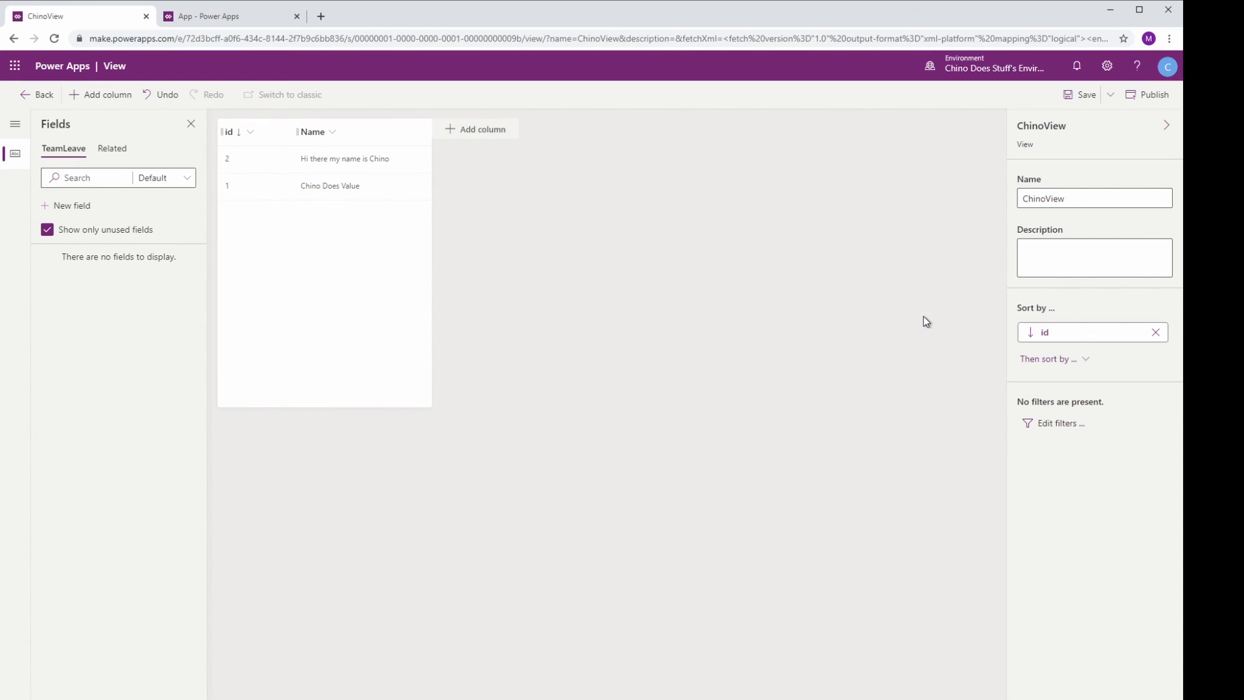
{"action": "left_click", "coordinate": [1080, 95]}
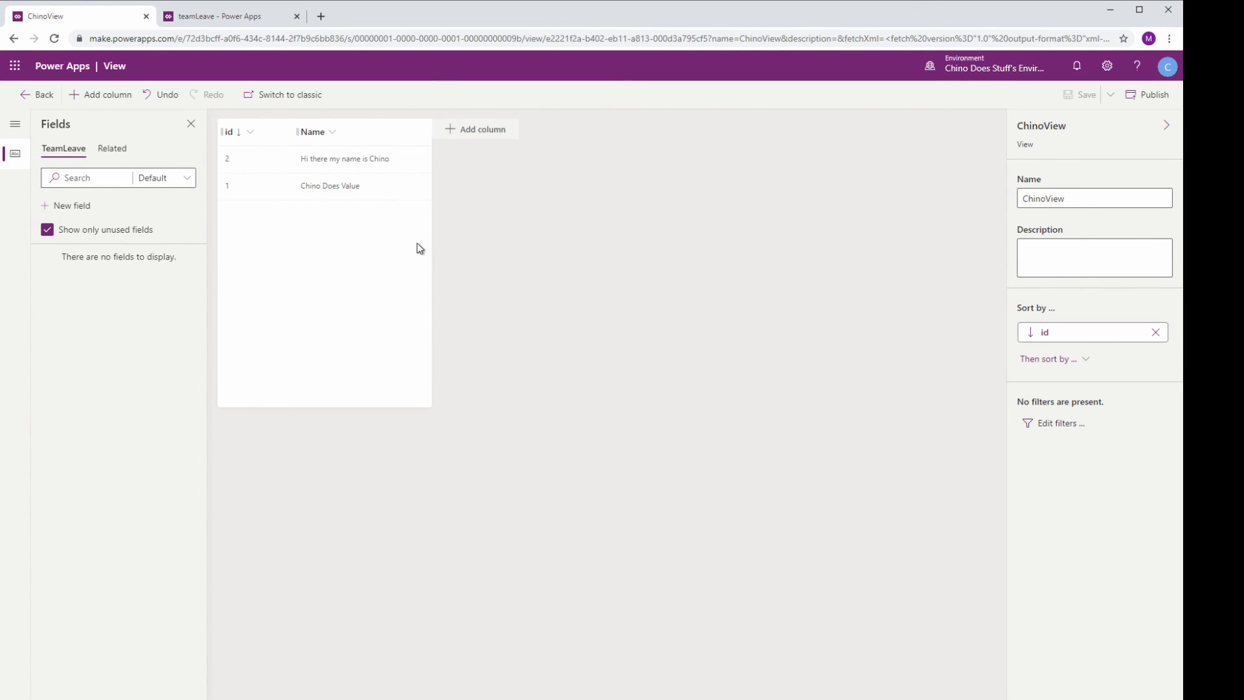
{"action": "left_click", "coordinate": [1157, 97]}
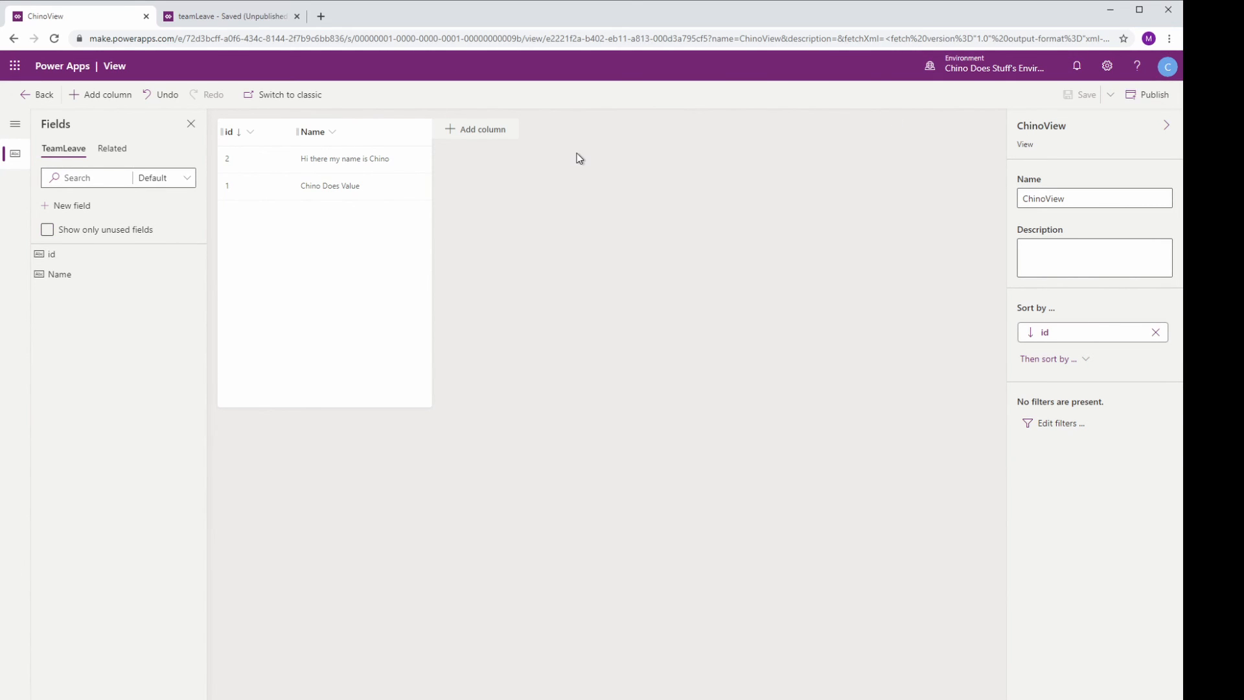
Step: Return to the teamLeave app in the studio and set the gallery's view to ChinoView
{"action": "left_click", "coordinate": [221, 25]}
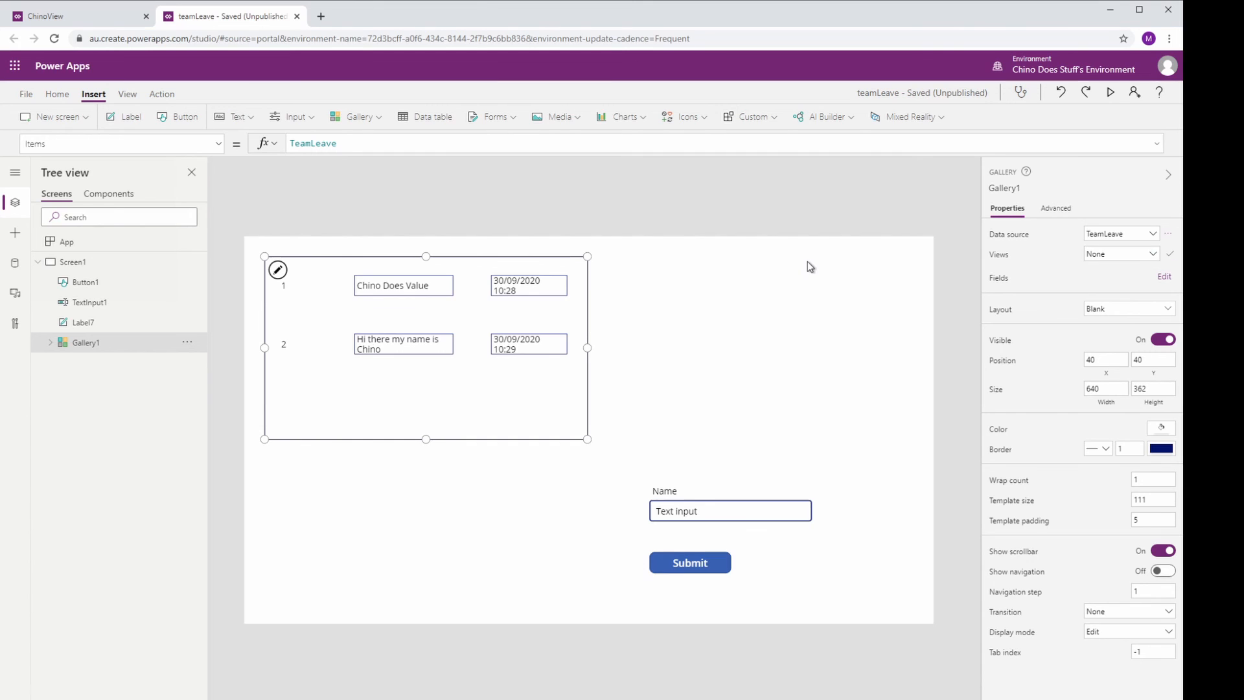
{"action": "left_click", "coordinate": [1134, 257]}
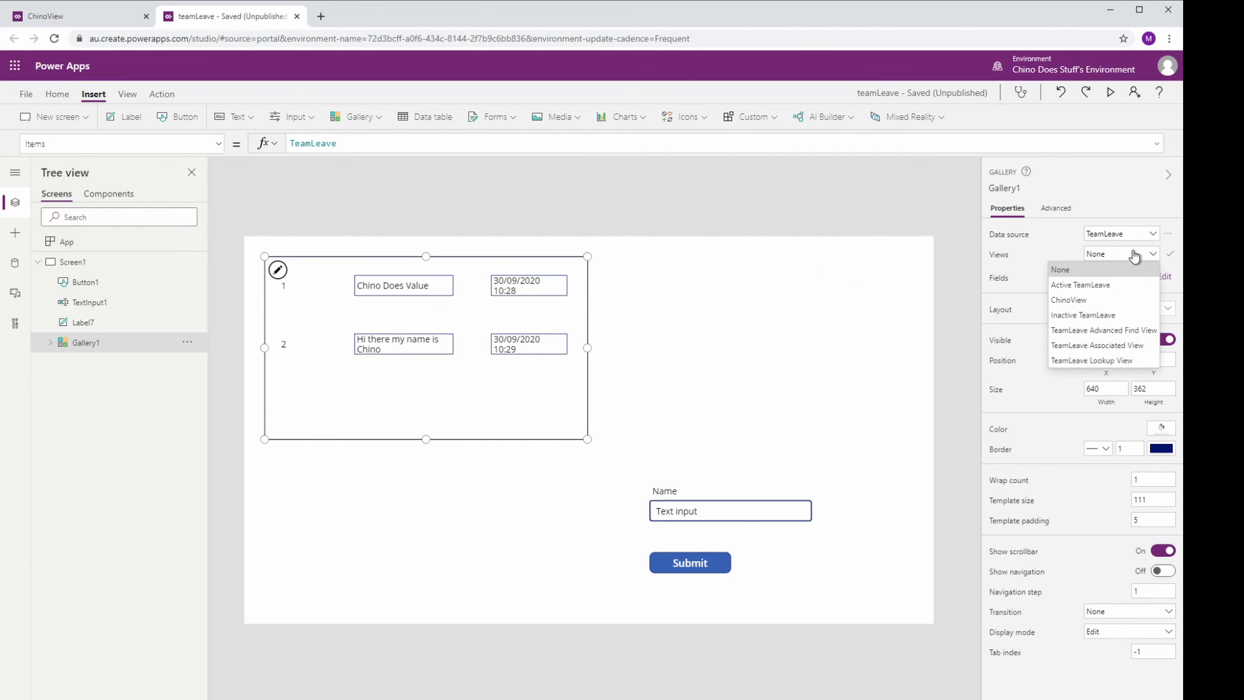
{"action": "left_click", "coordinate": [1081, 305]}
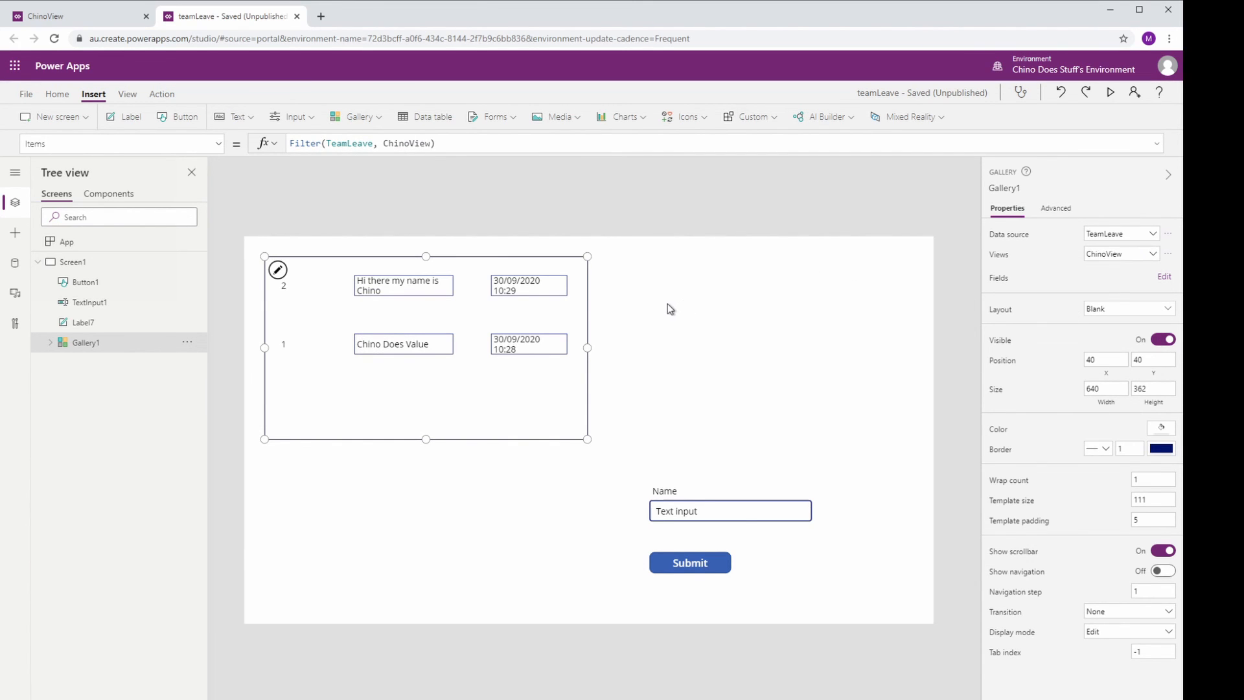